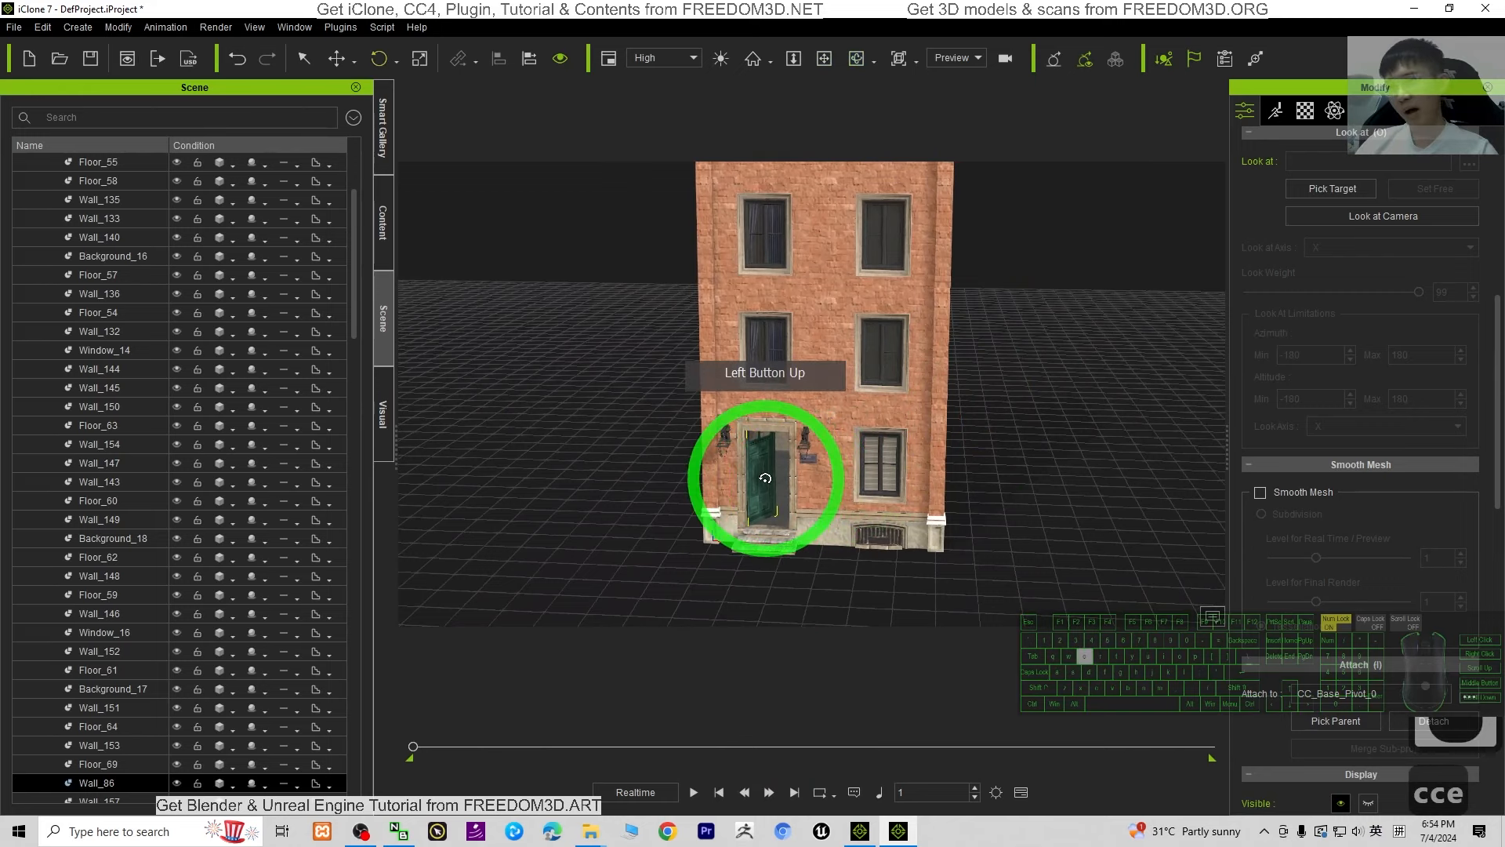
- Examine the brick building with its open front door in iClone 7 alongside the version in iClone 8
left_click(784, 542)
mouse_move(791, 548)
left_mouse_down()
mouse_move(709, 554)
mouse_move(779, 552)
left_mouse_up()
scroll(1086, 411, "up", 5, "shift")
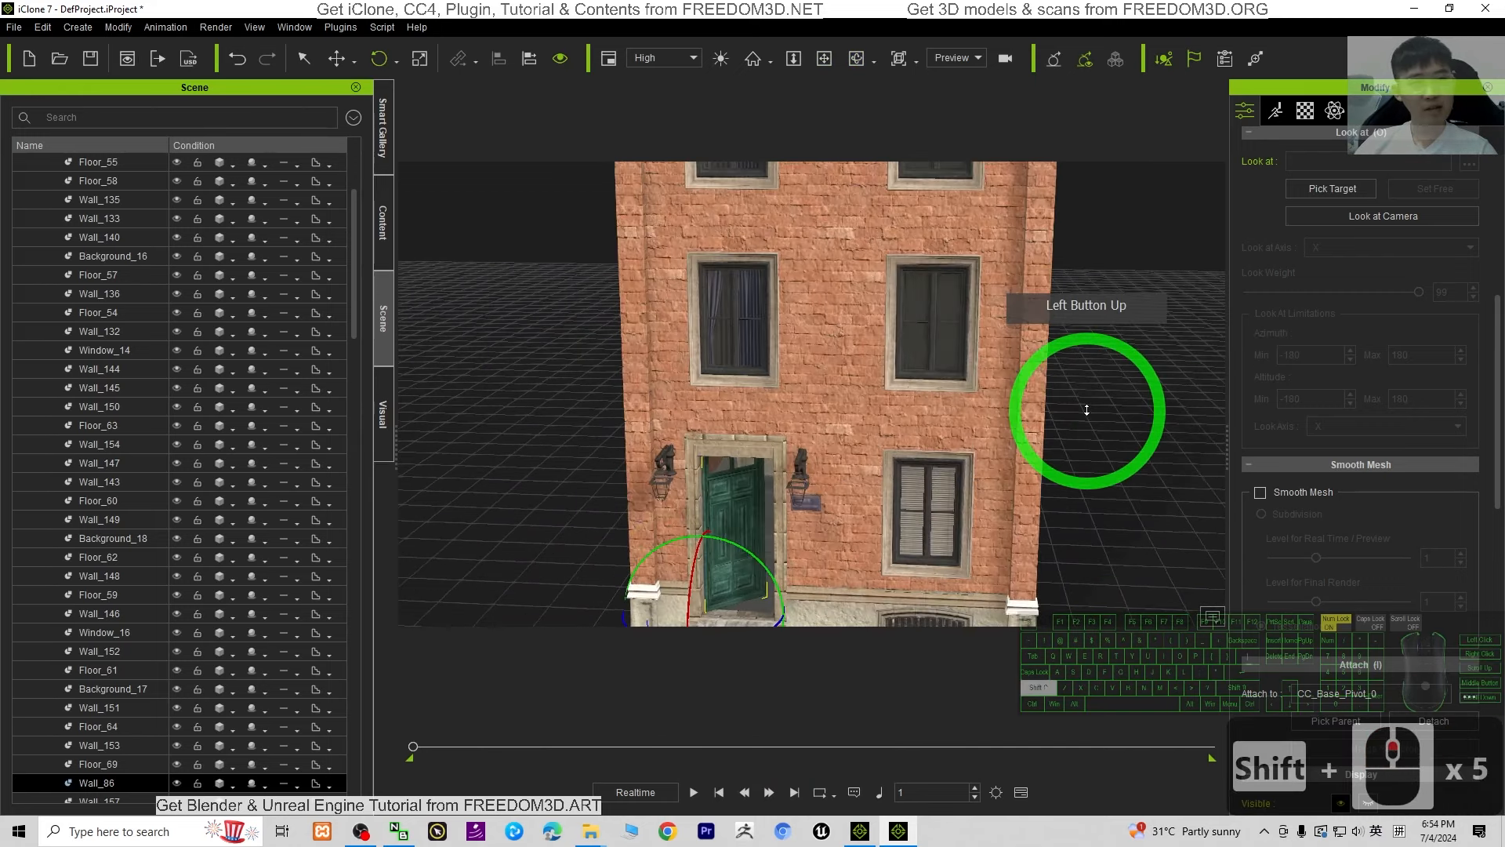
key("x")
left_click_drag(1108, 261, 1071, 497)
key("c")
scroll(1070, 497, "down", 9, "shift")
left_click(859, 830)
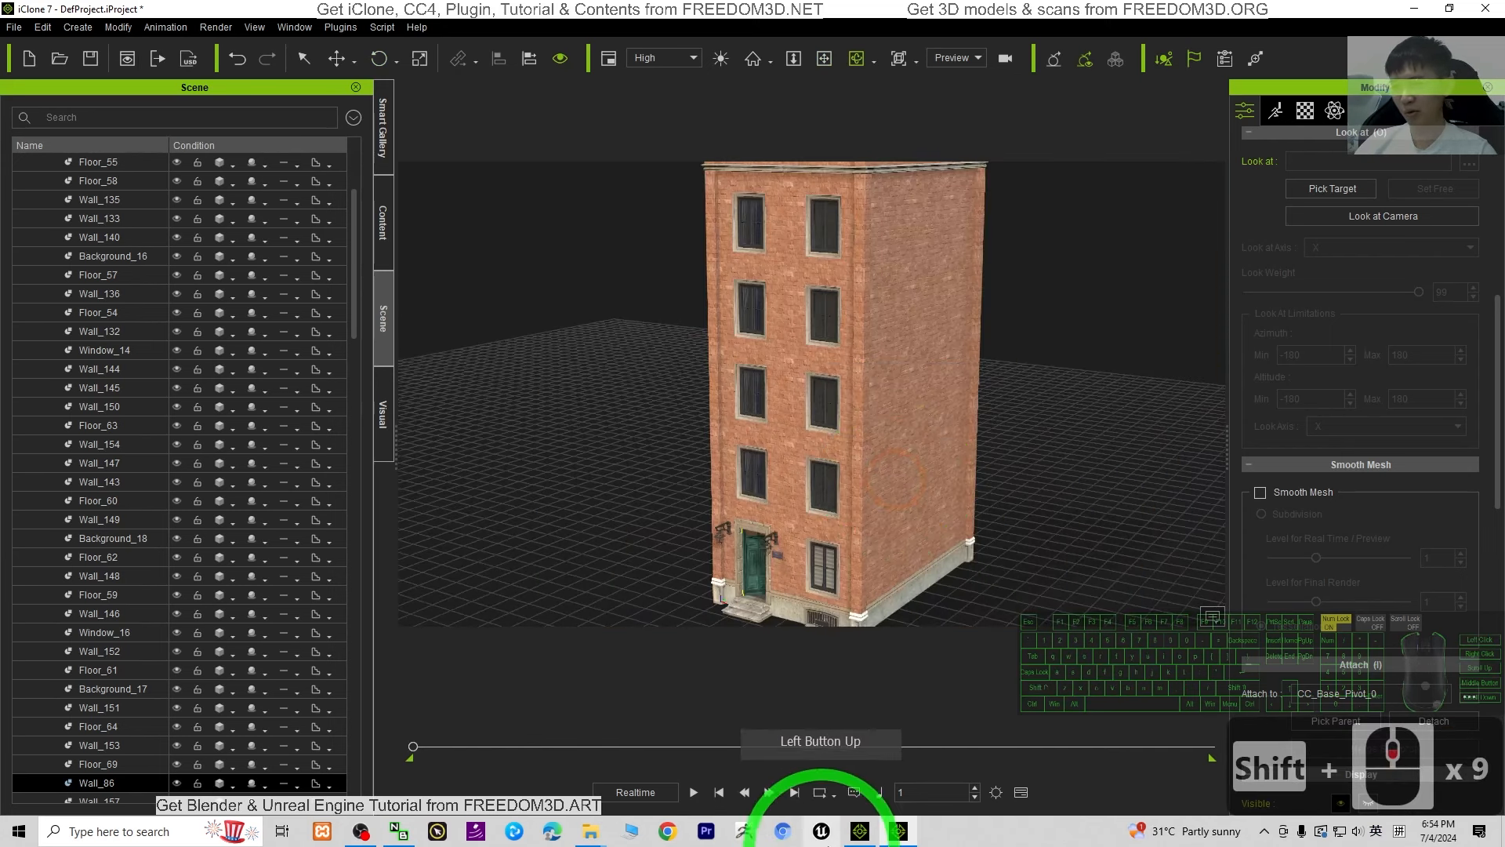
left_click(894, 668)
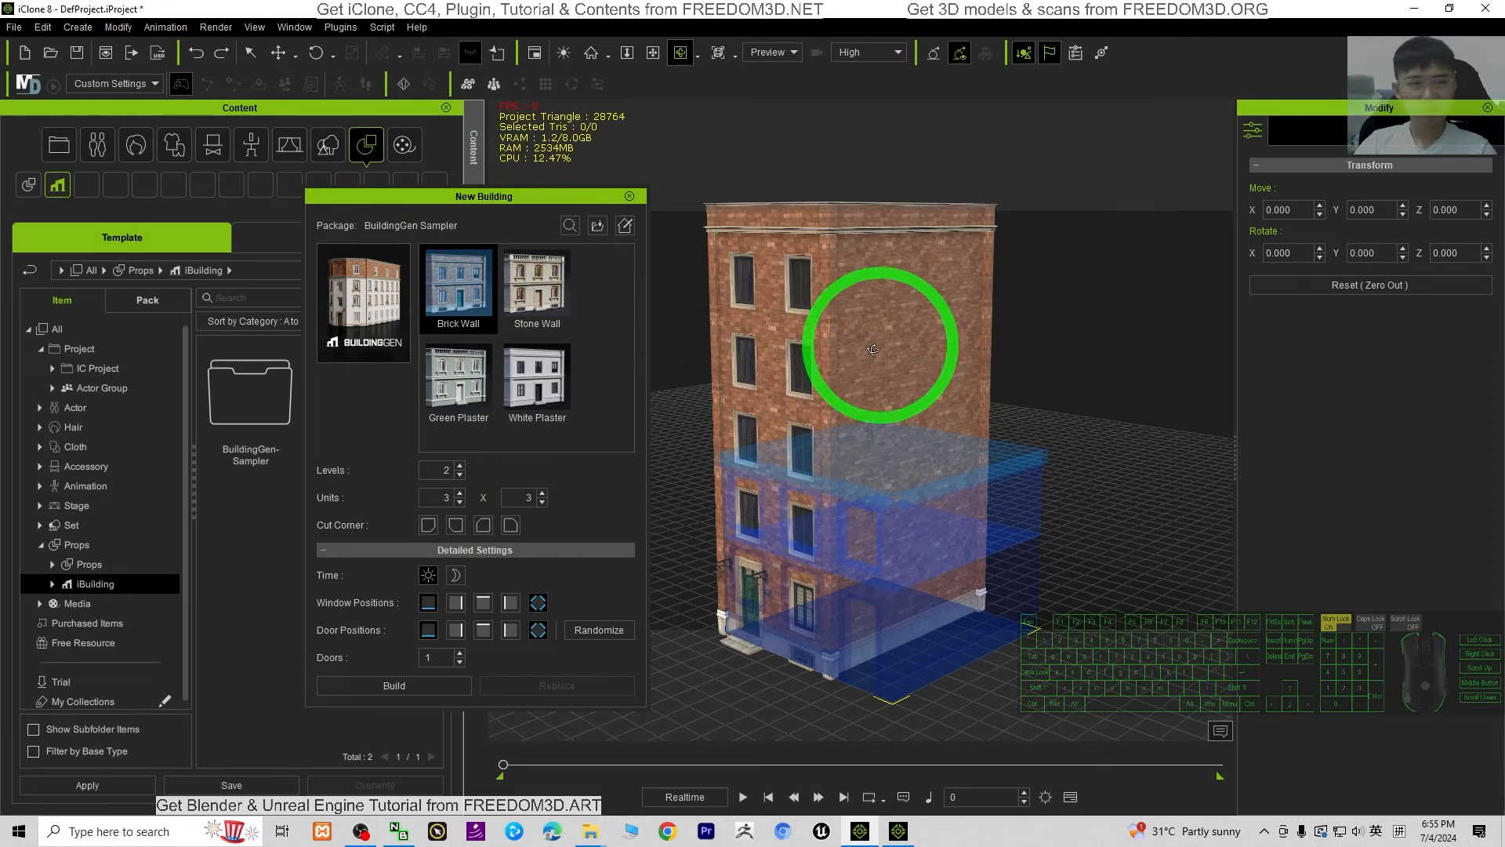
left_click(898, 830)
left_click(909, 356)
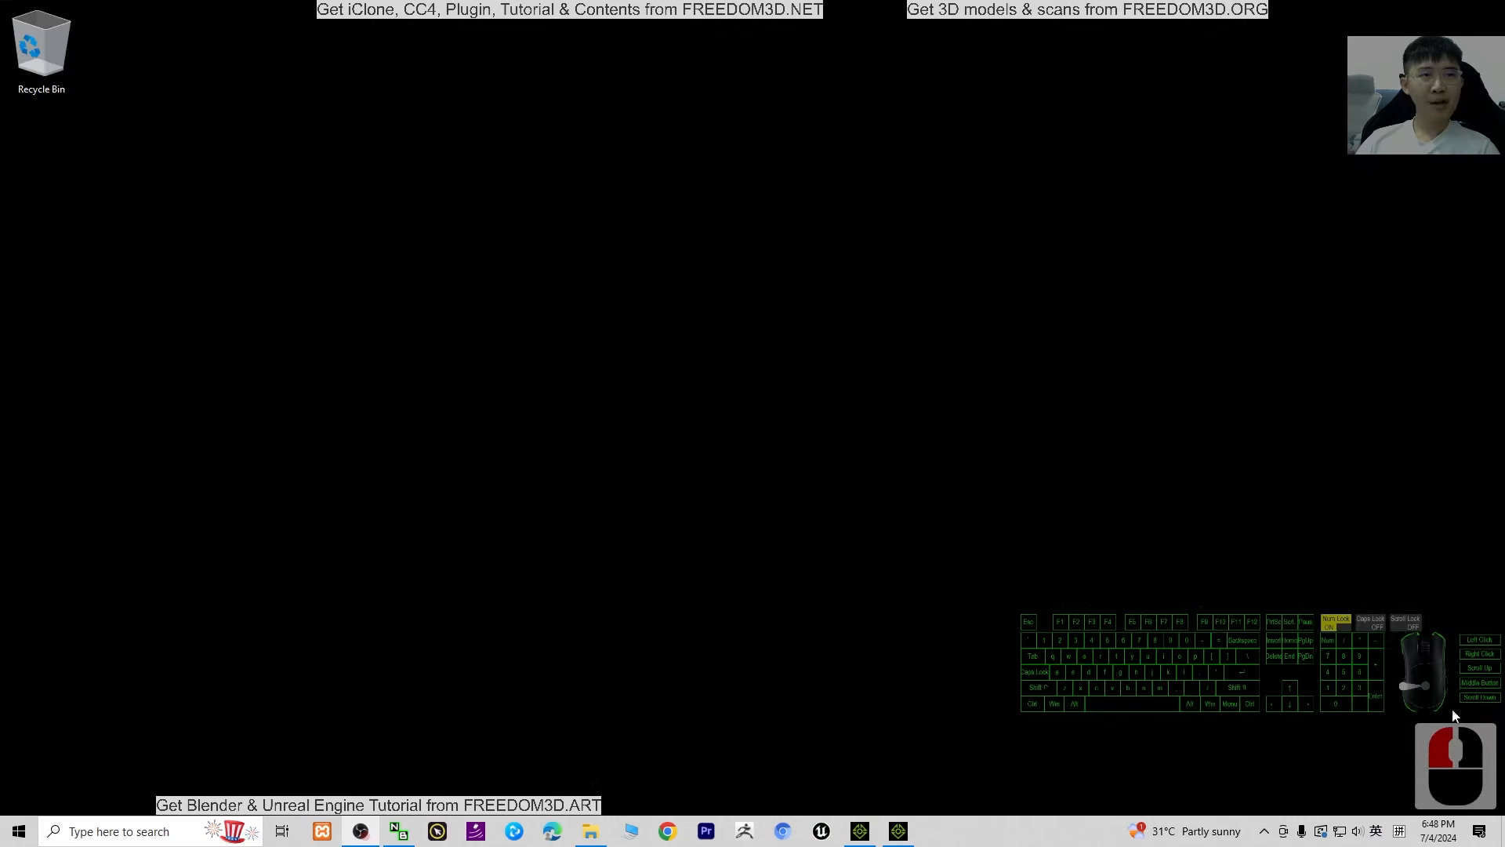
- Switch to iClone 8 and place the BuildingGen Sampler from the iBuilding props at the centre of the empty scene
left_click(1171, 586)
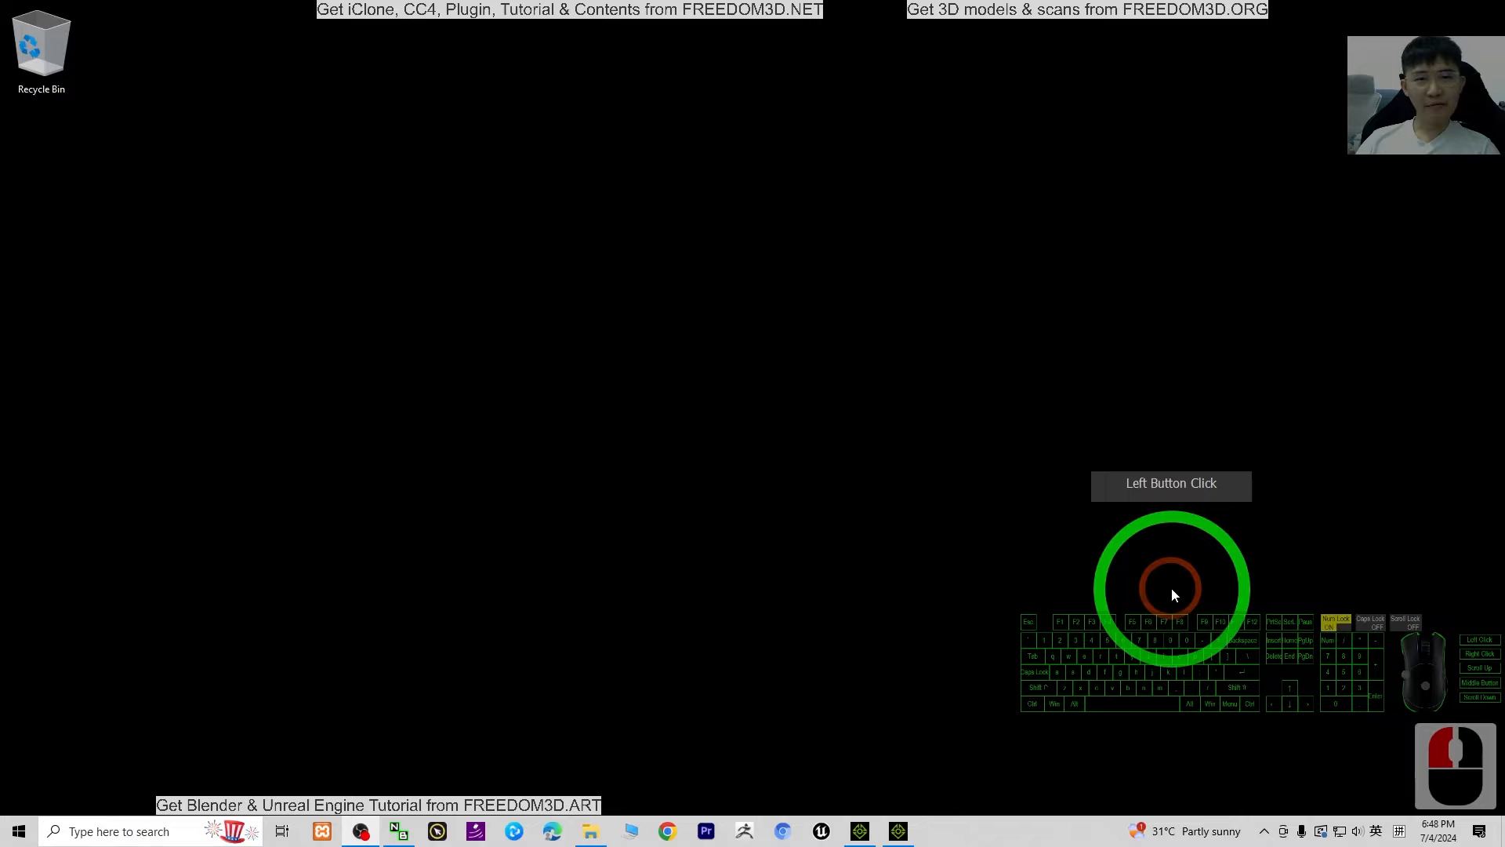
left_click(958, 647)
left_click(860, 830)
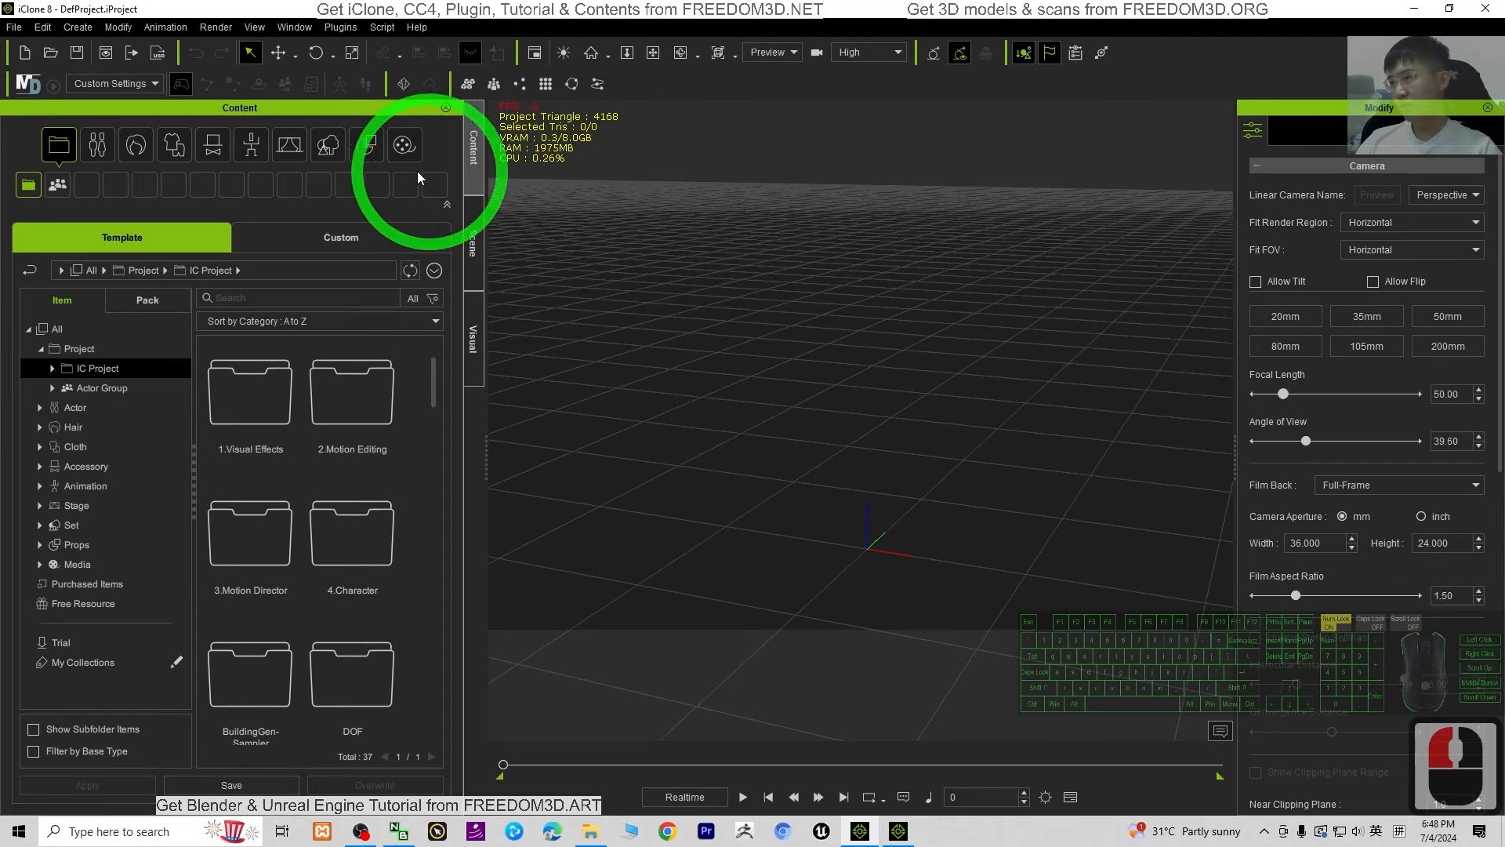
left_click(366, 146)
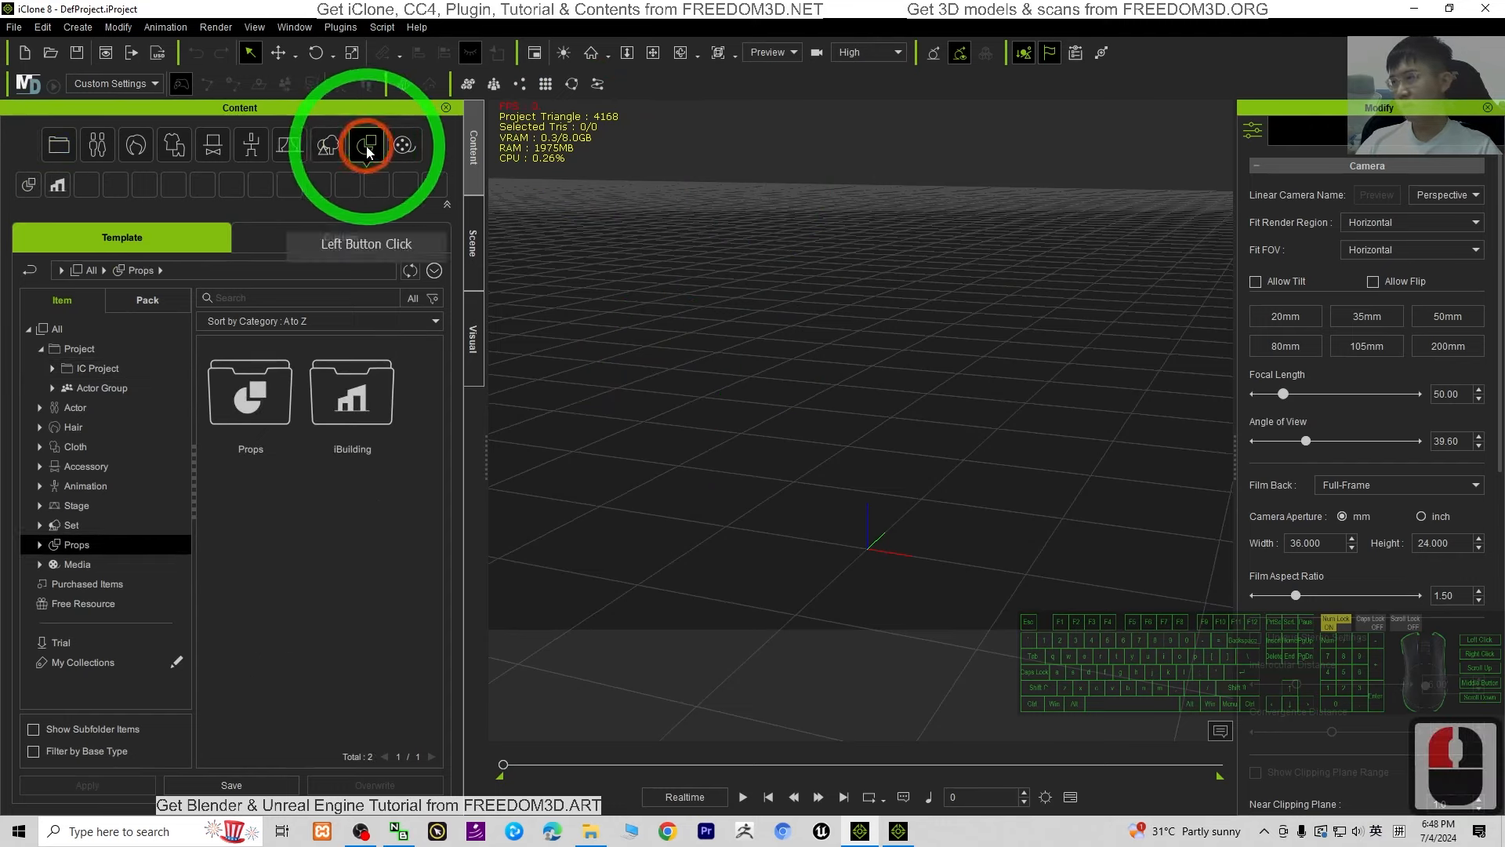
left_click(62, 190)
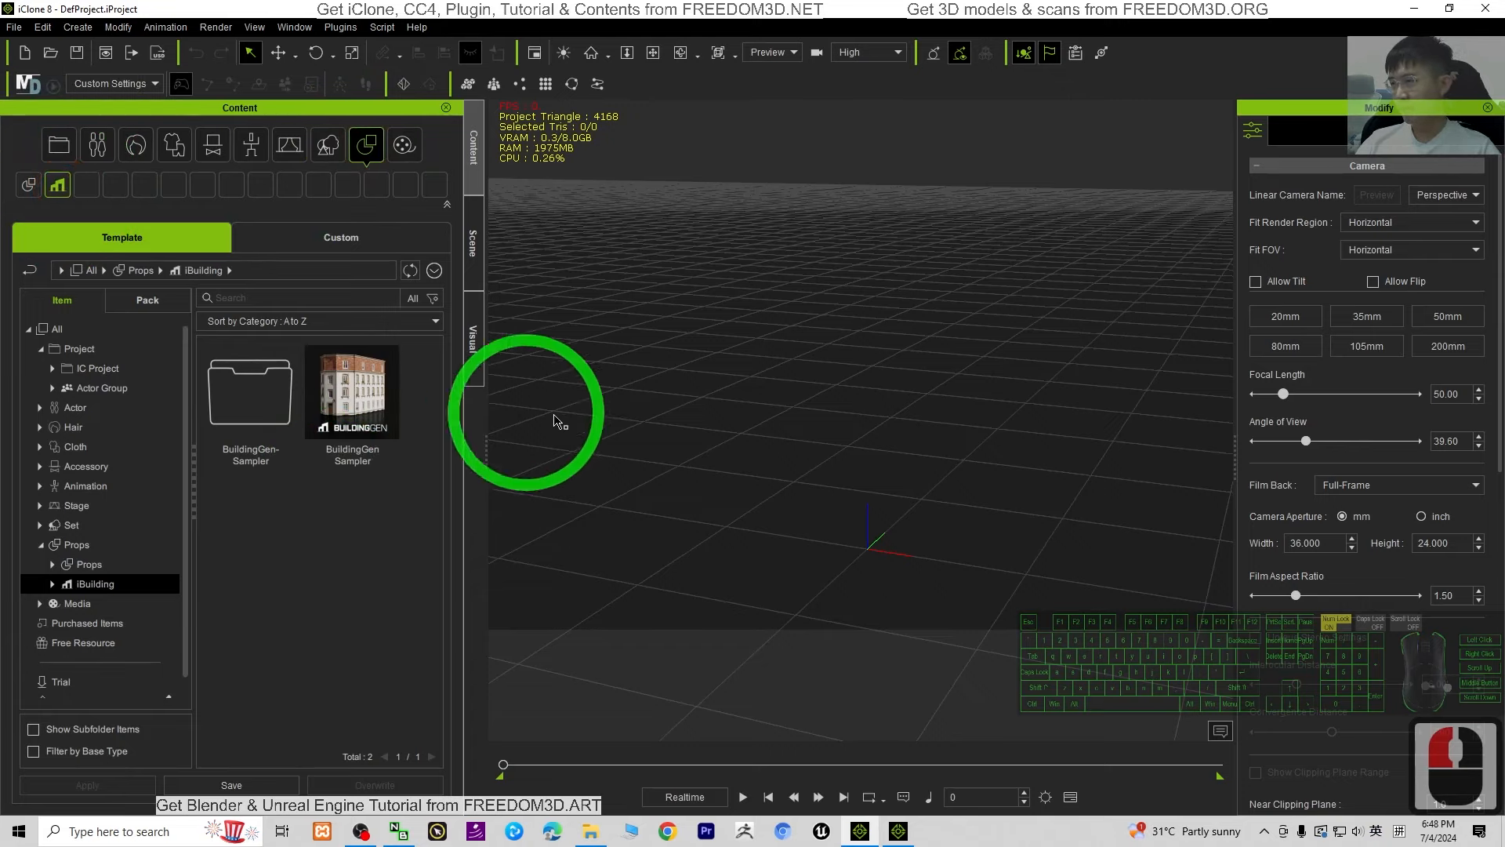
left_click(376, 420)
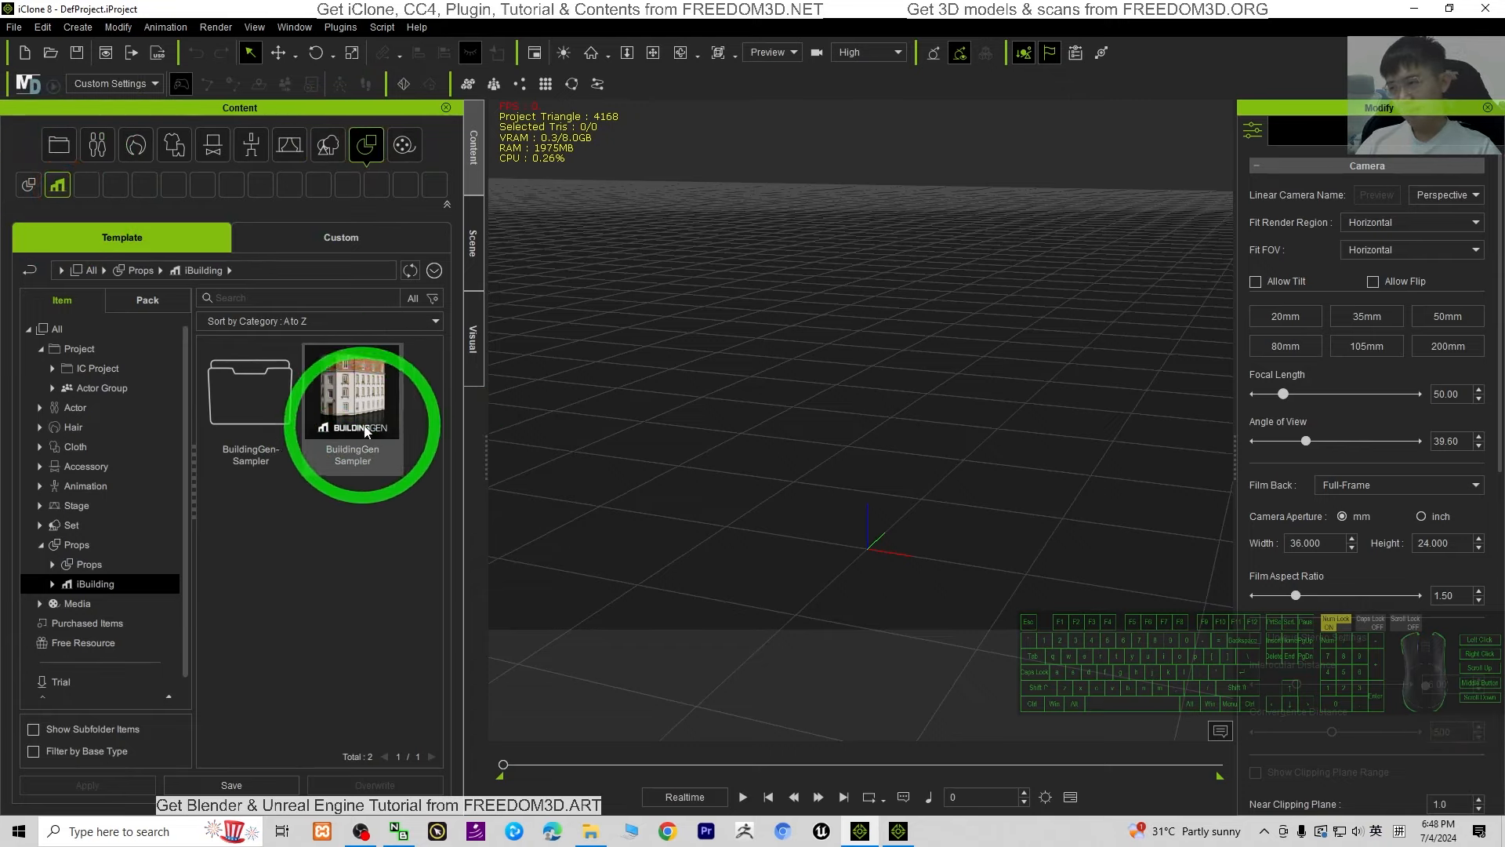
left_click_drag(353, 435, 867, 547)
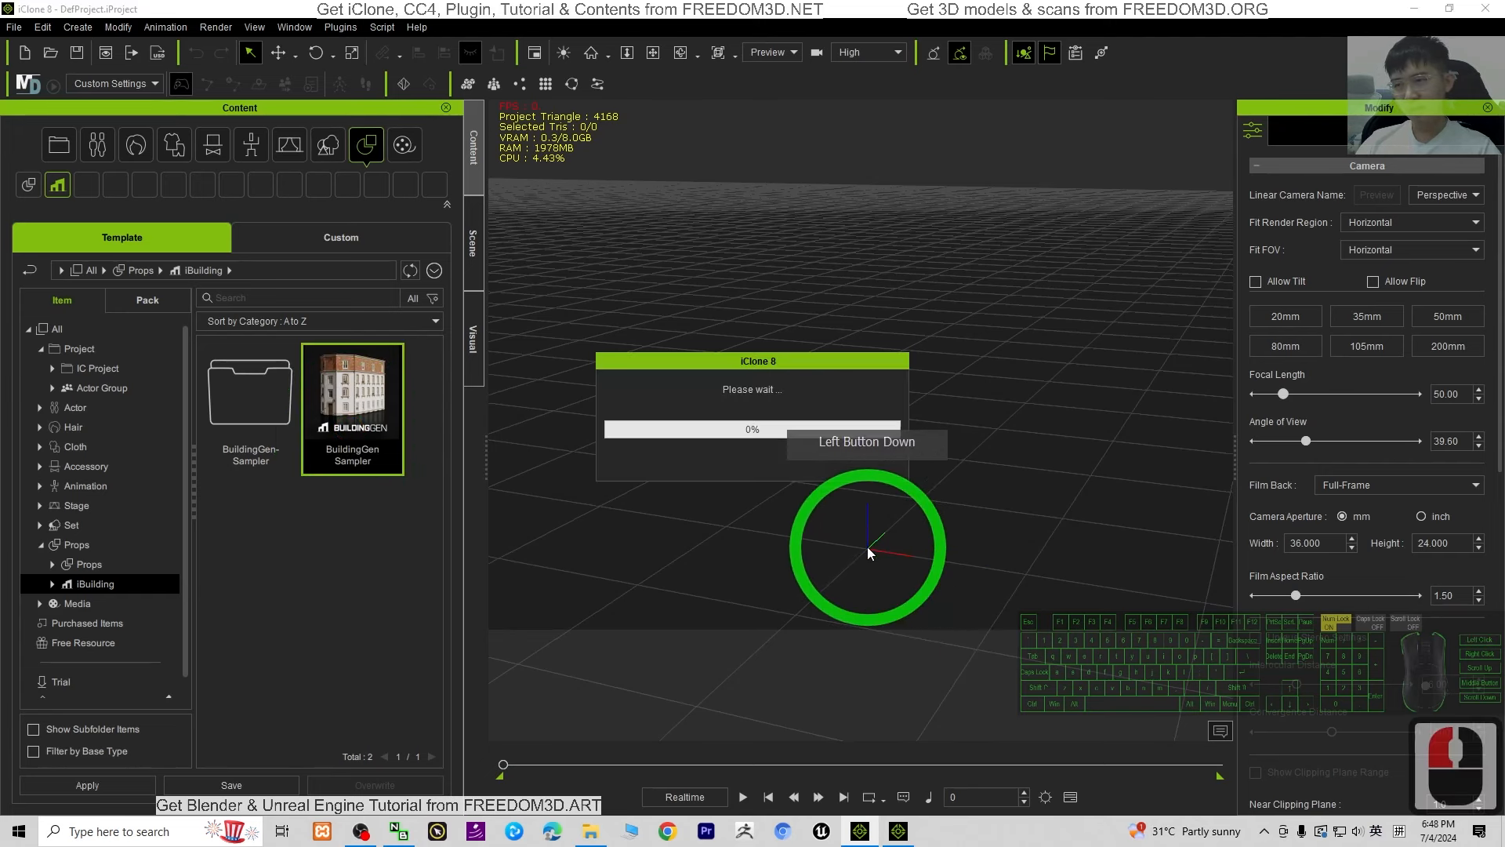
- Set the number of levels of the new Brick Wall building to 5
scroll(1043, 439, "down", 20)
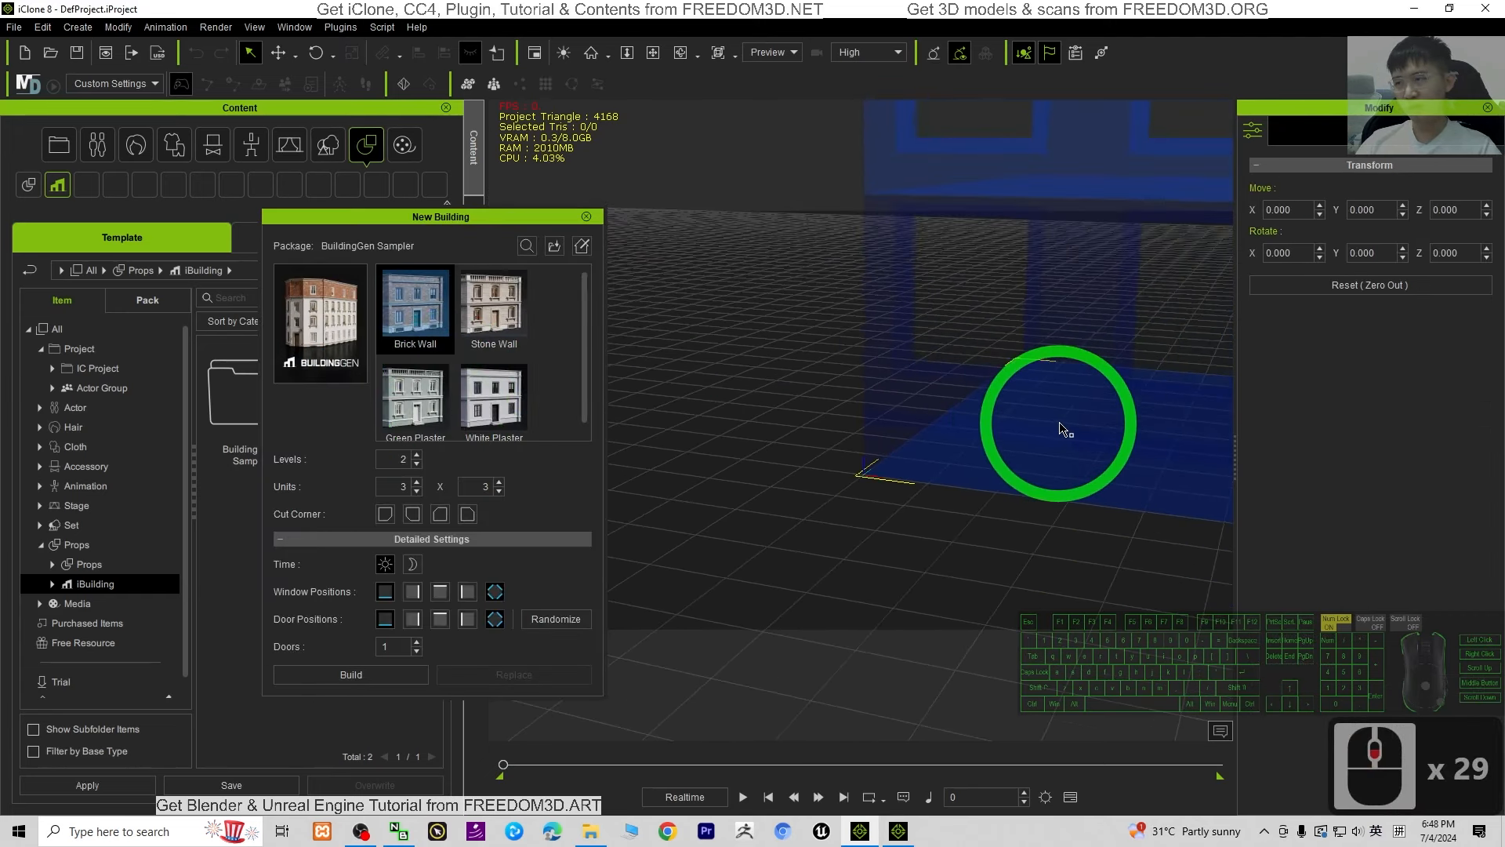
left_click(415, 455)
scroll(987, 397, "down", 18)
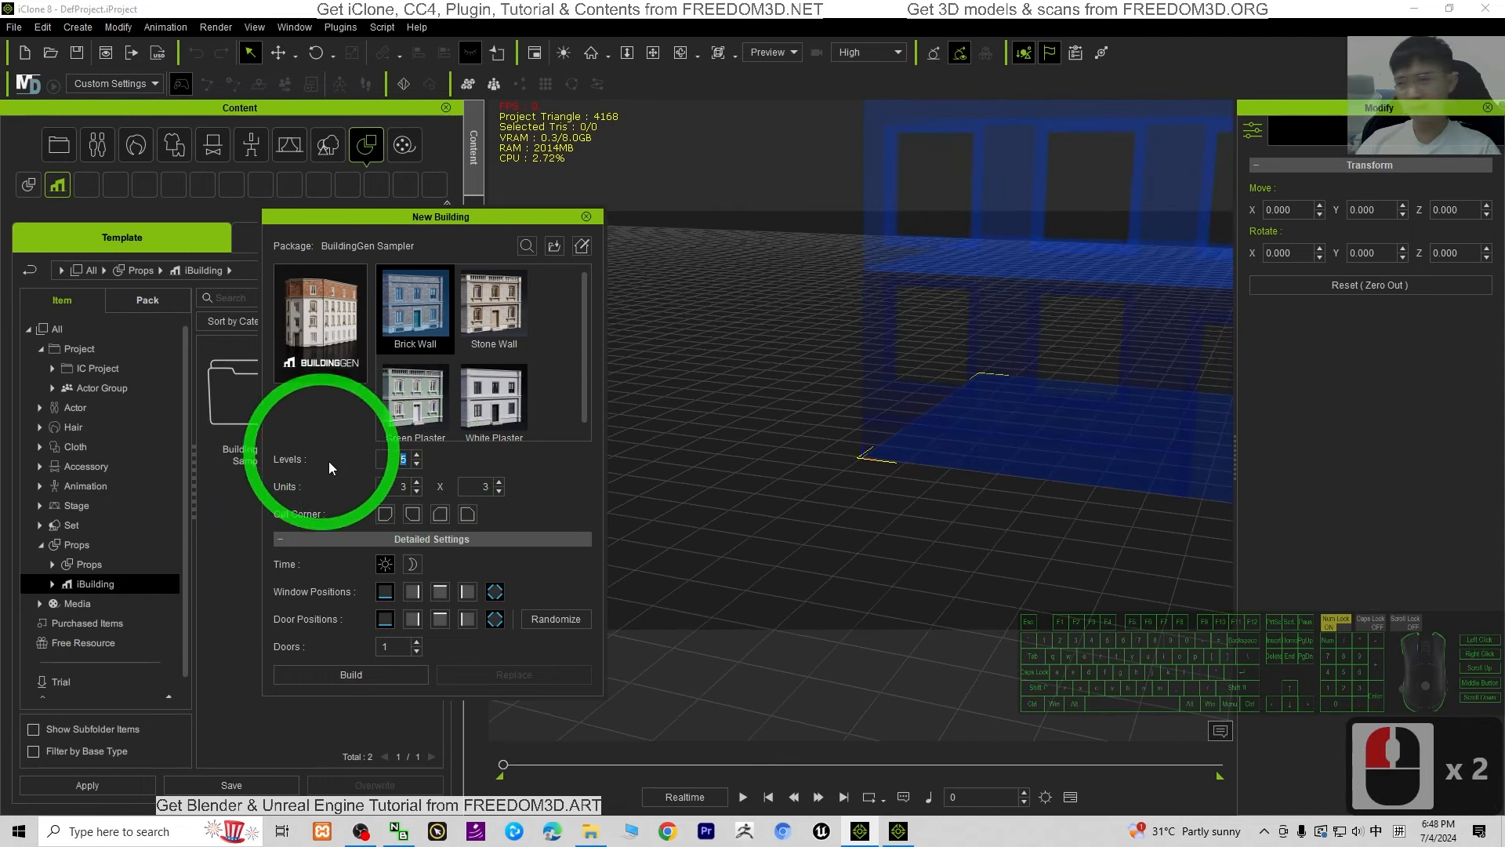
scroll(1031, 377, "down", 14)
key("x")
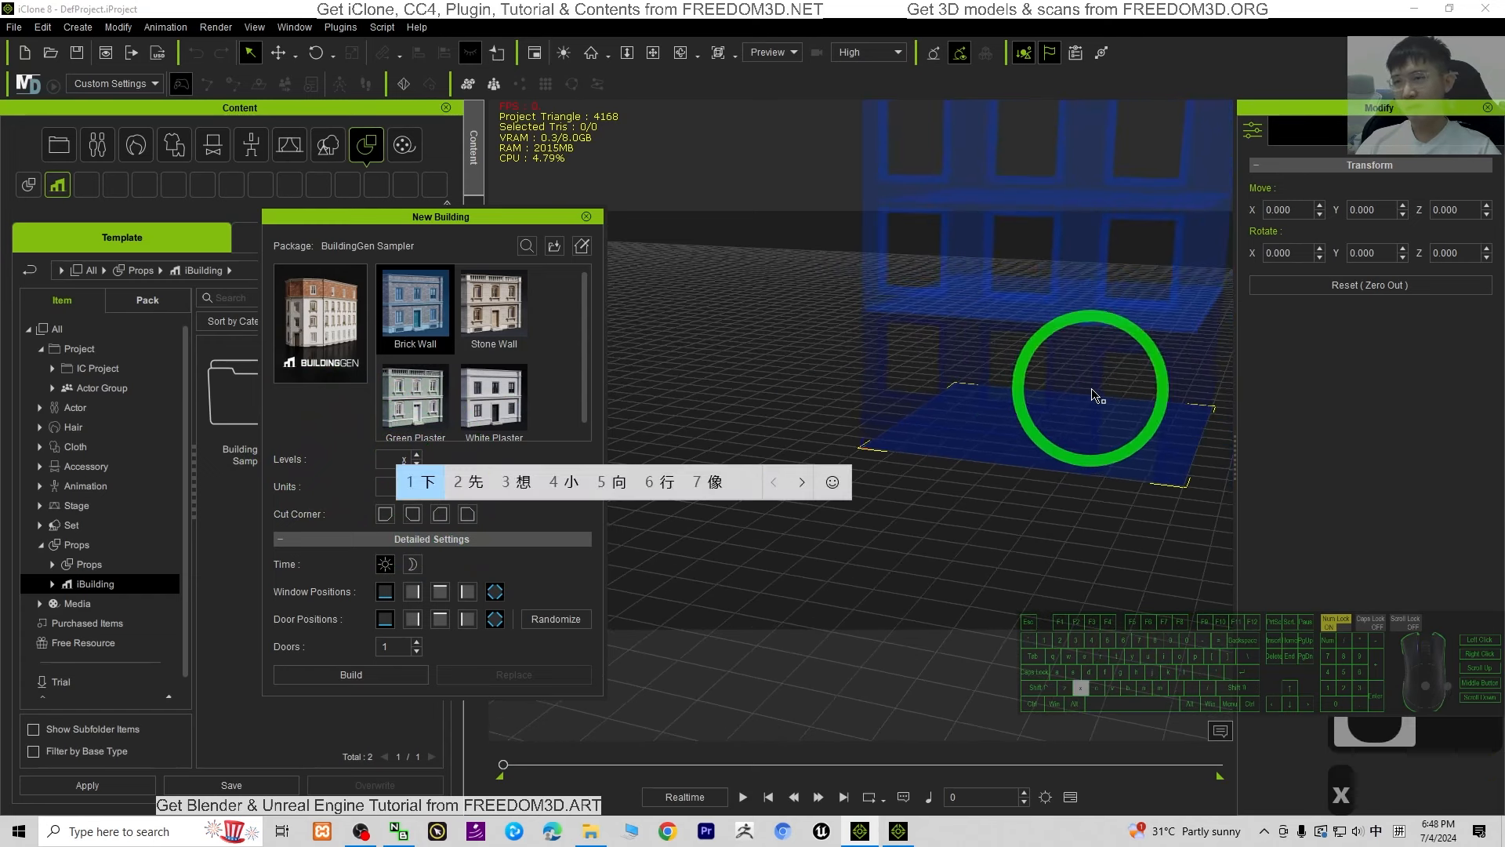
key("shift")
key("x")
left_click_drag(944, 474, 951, 466)
key("x")
left_click_drag(1112, 384, 977, 487)
key("c")
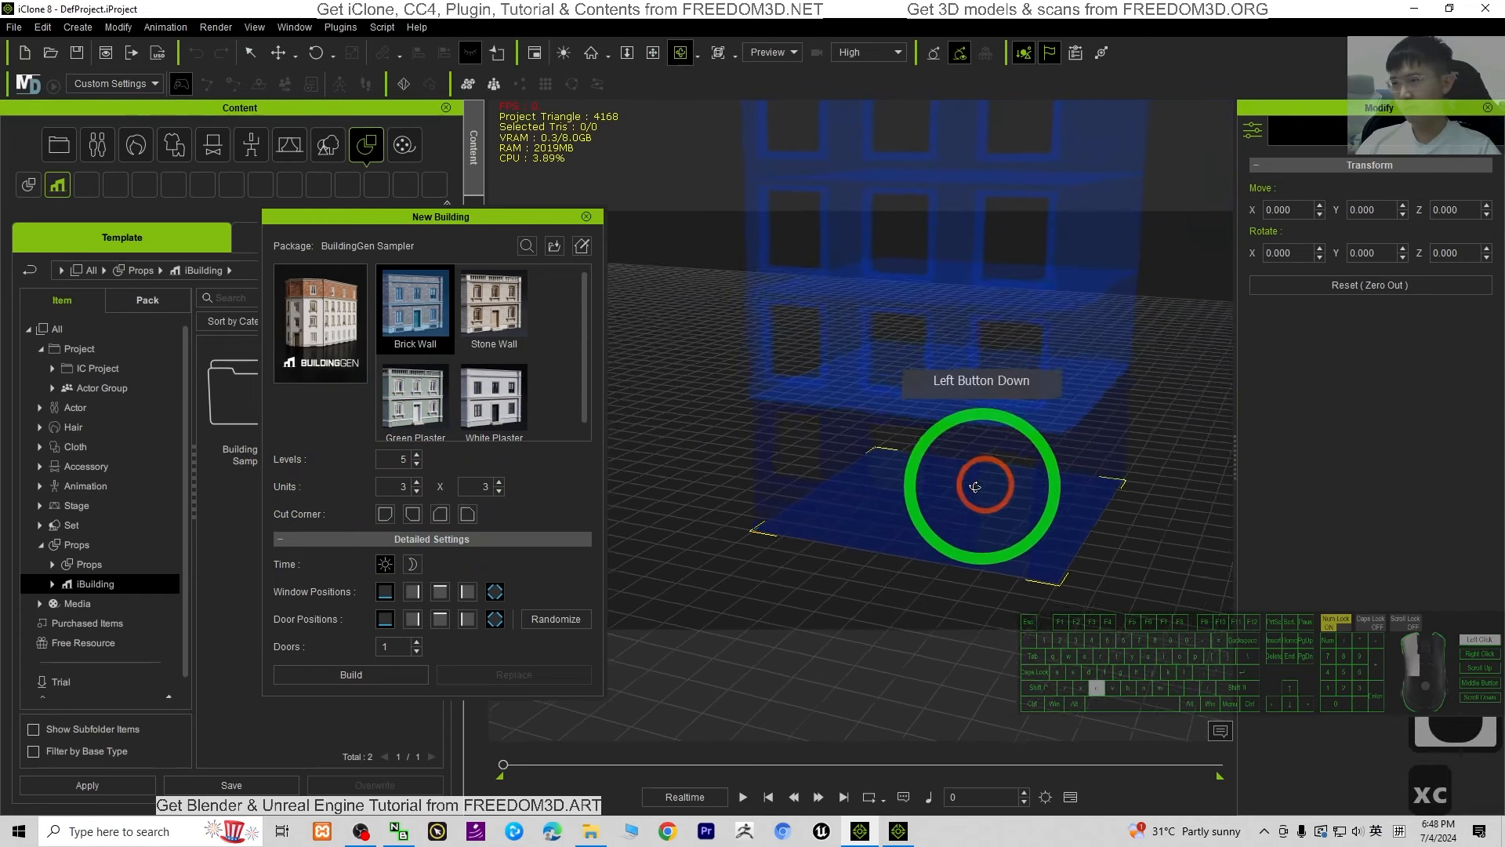
- Try a count of 2 for the building's first unit dimension and check the preview from several sides
left_click(416, 492)
left_click(417, 492)
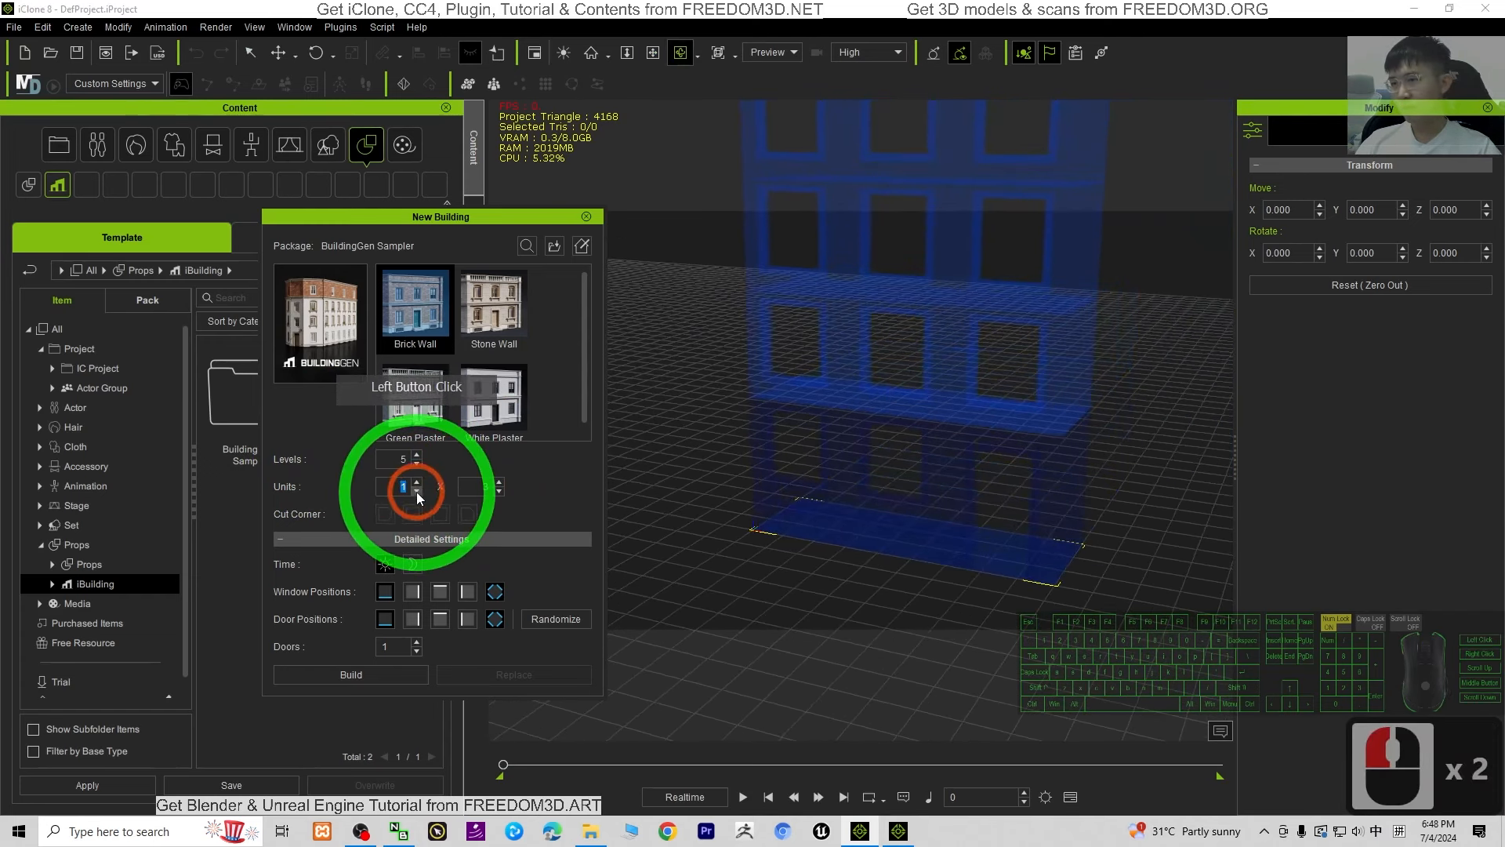
left_click(416, 492)
type("c")
left_click_drag(954, 421, 666, 449)
left_click(416, 482)
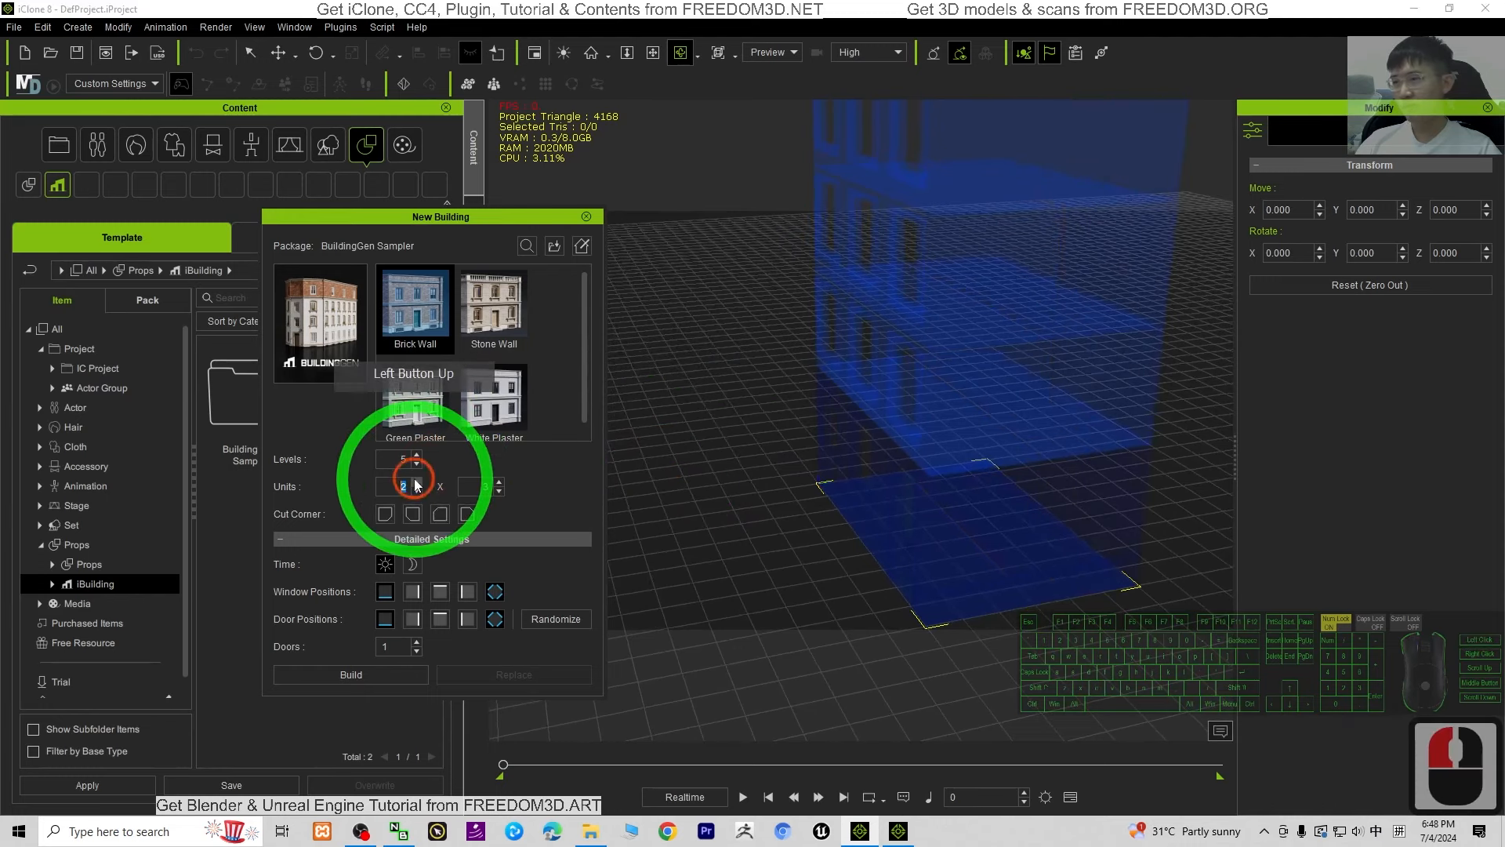
left_click_drag(1142, 453, 689, 445)
scroll(561, 463, "down", 2)
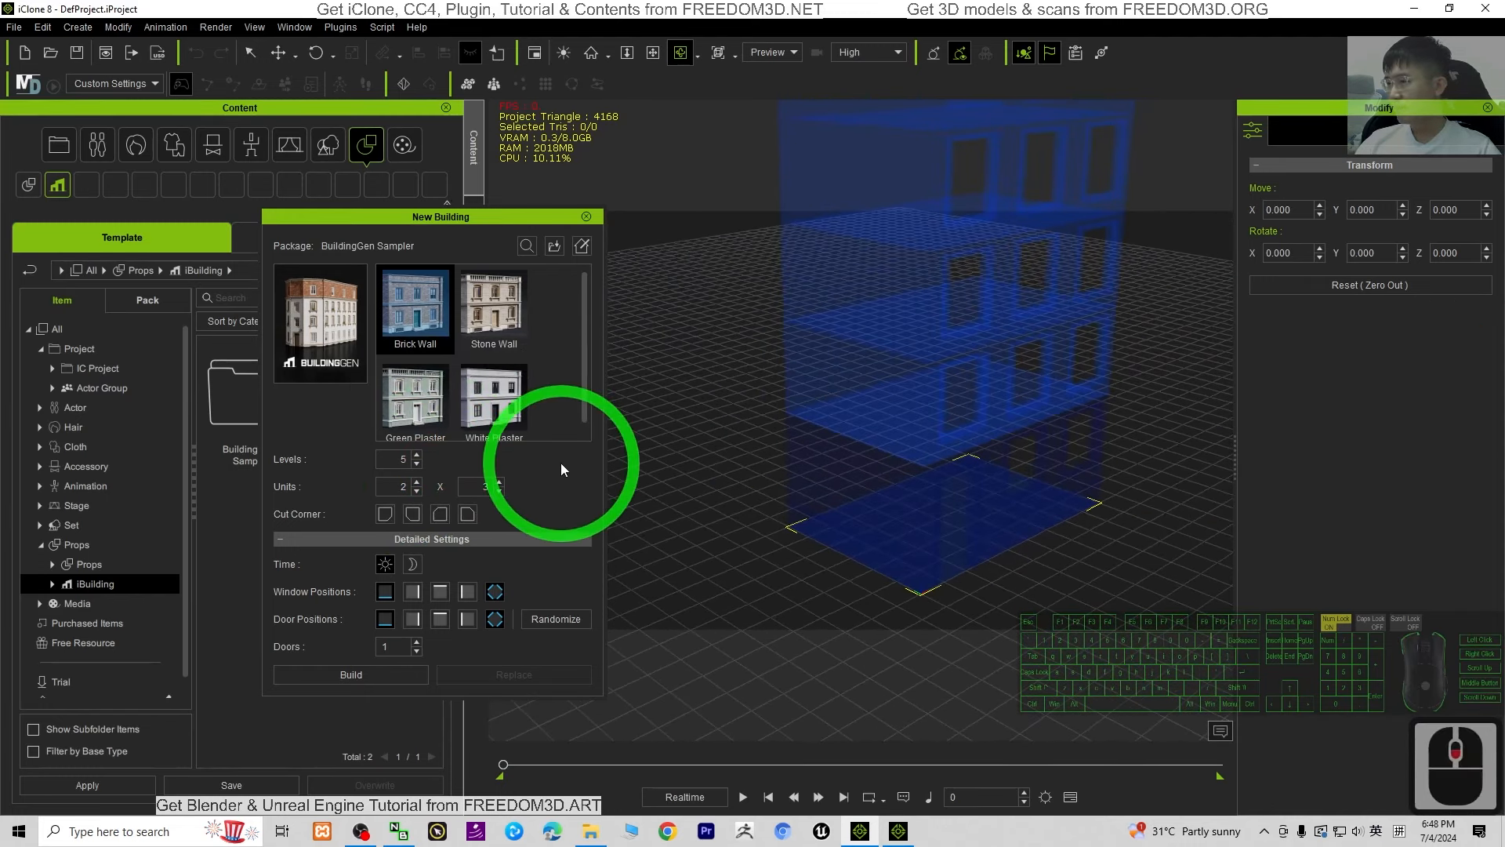
key("c")
left_click_drag(1116, 406, 670, 419)
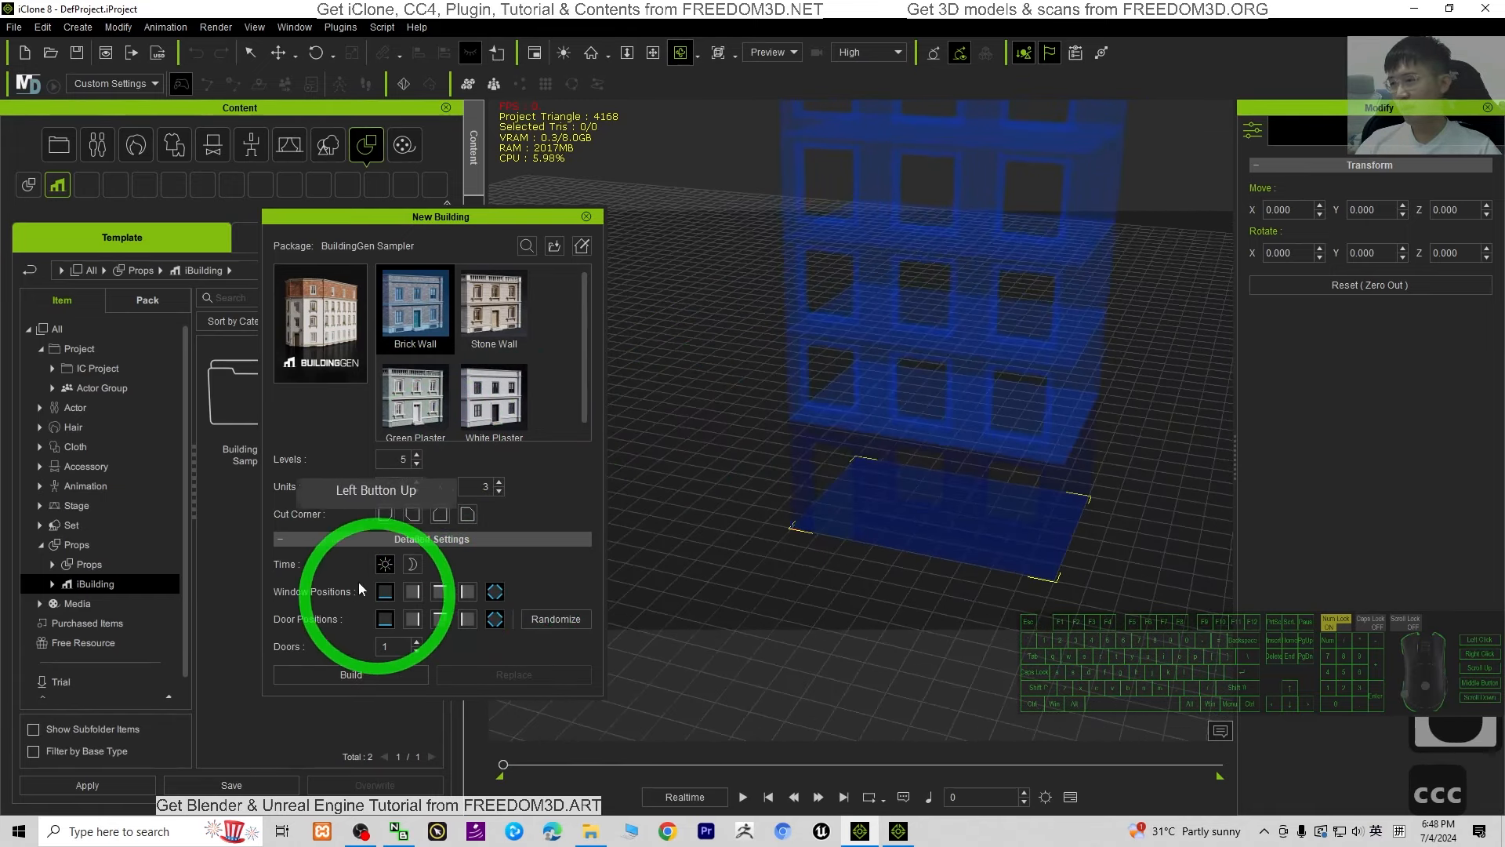
- Randomize the door positions and set the new building's units to 3 x 2
scroll(471, 549, "down", 4)
left_click(546, 619)
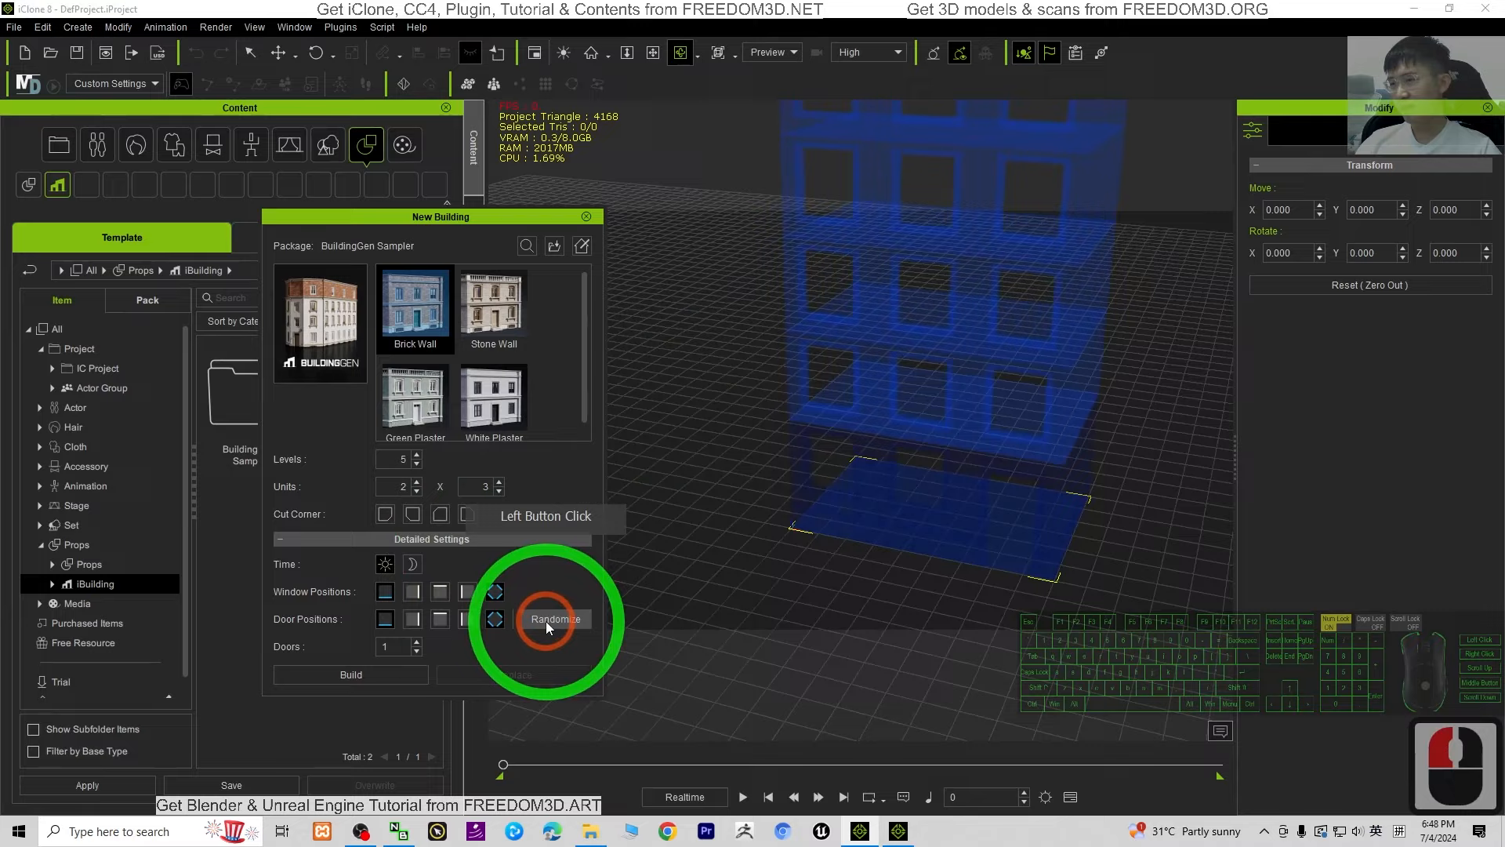
key("c")
left_click_drag(1042, 403, 1299, 356)
scroll(487, 495, "down", 1)
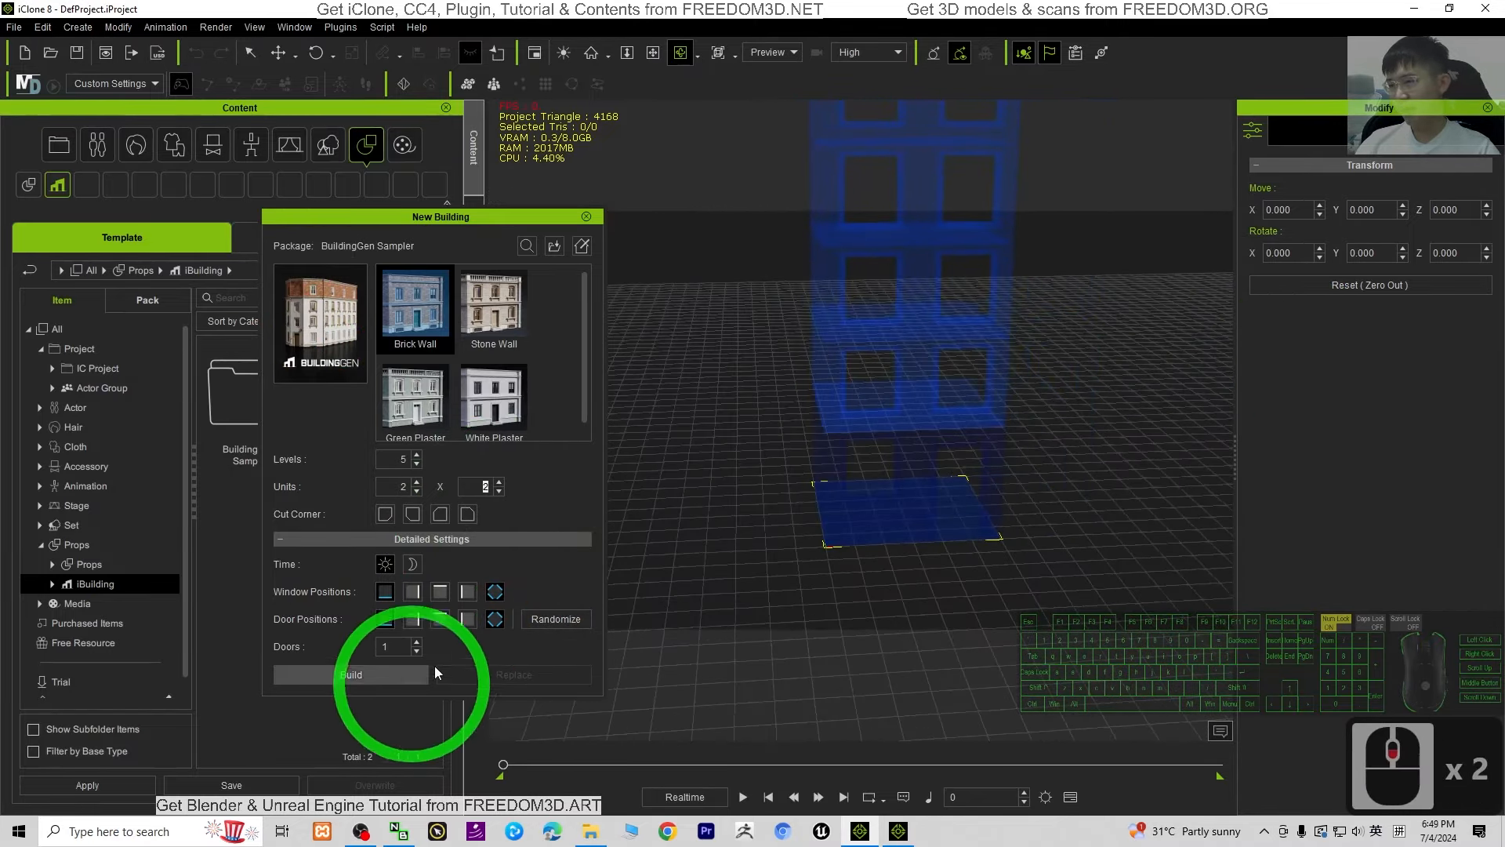
left_click_drag(1133, 420, 470, 499)
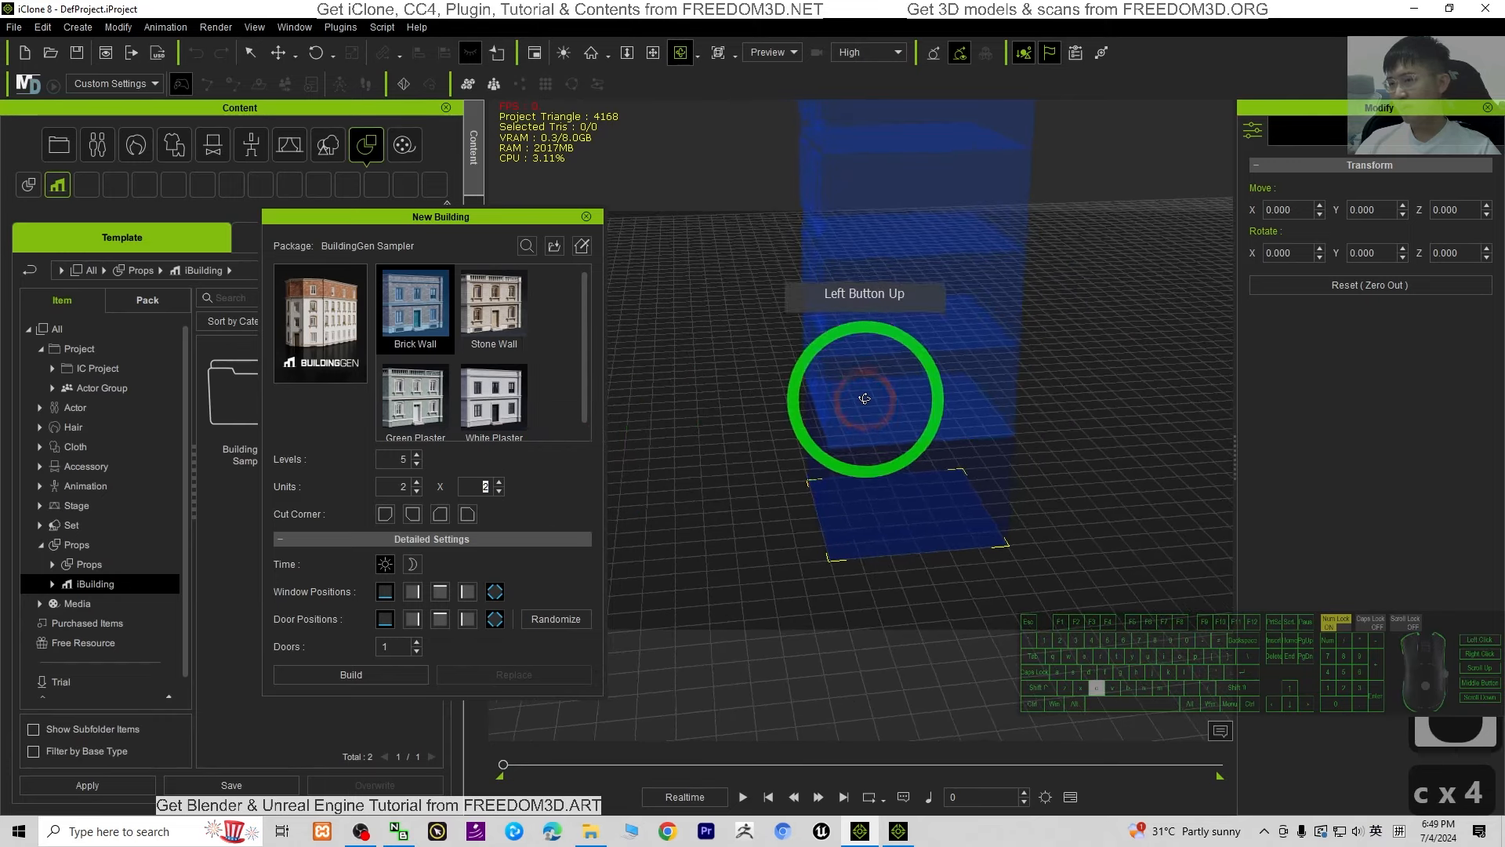
left_click_drag(1098, 378, 1286, 384)
left_click(407, 504)
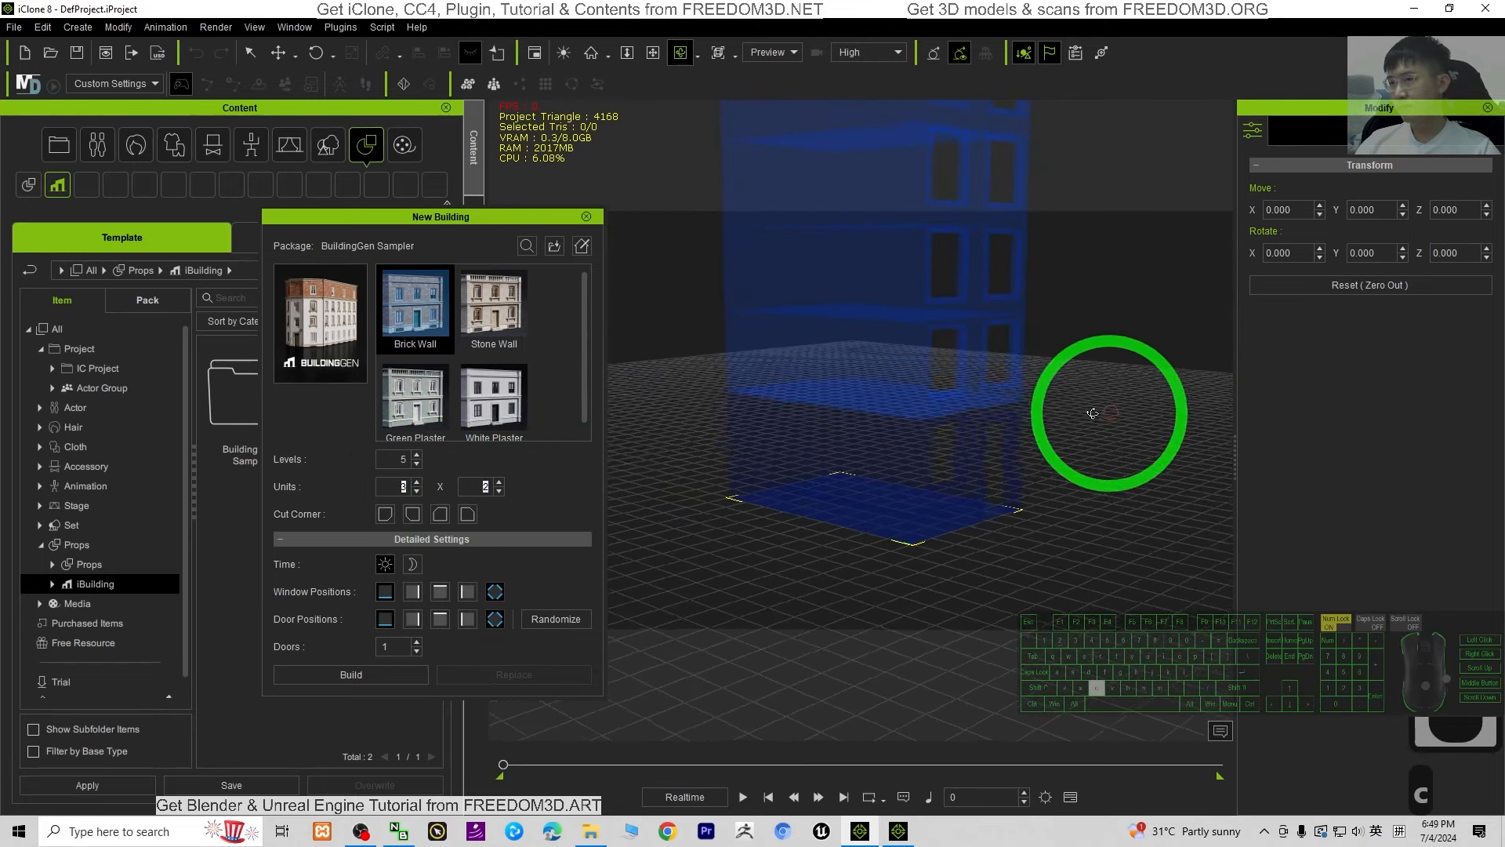
- Randomize the door positions again and build the Brick Wall building
left_click_drag(1085, 410, 875, 490)
left_click(558, 618)
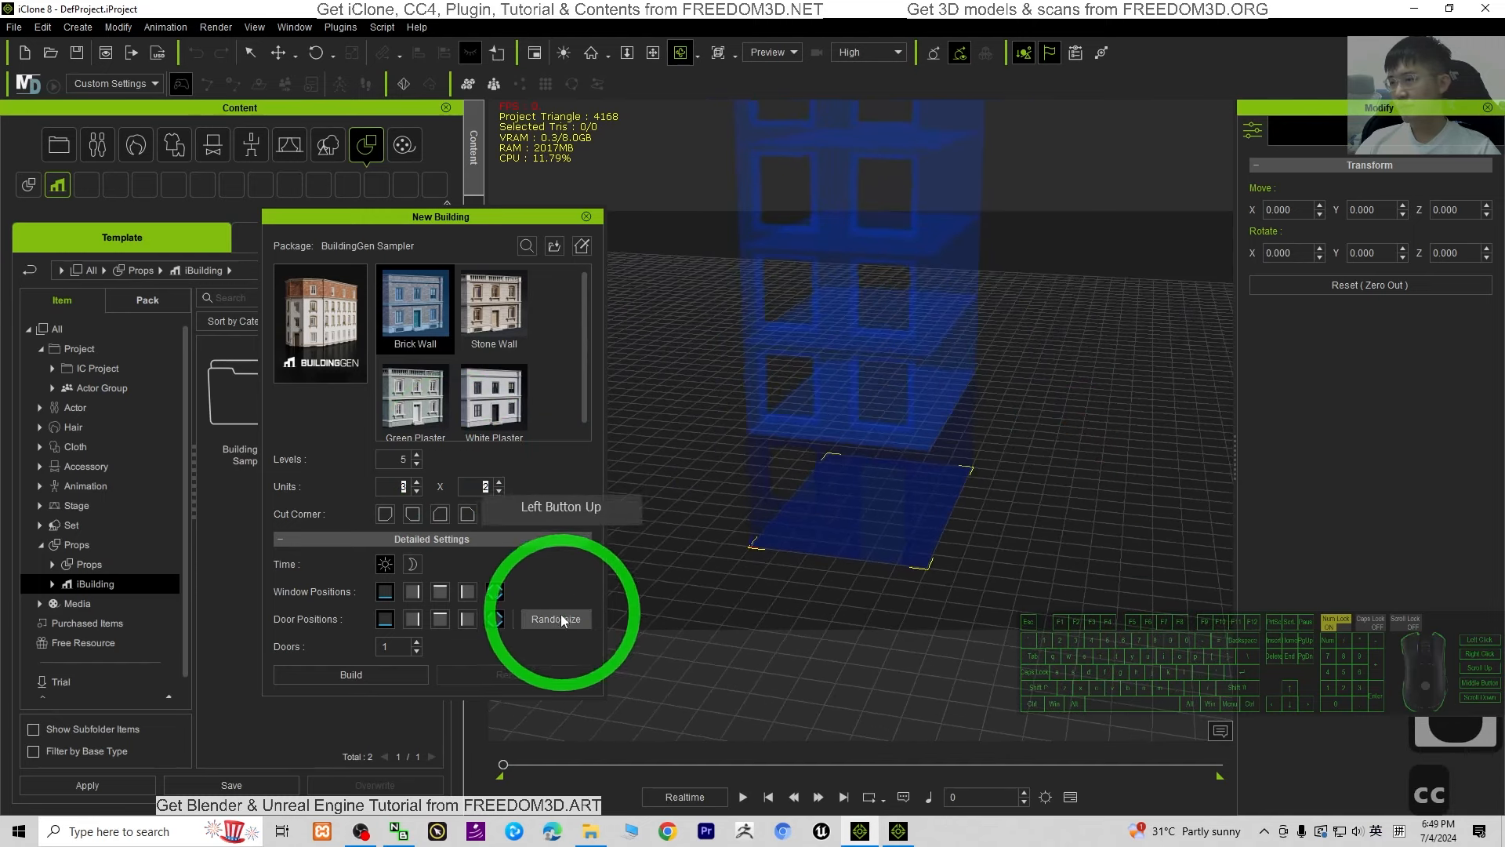
left_click_drag(783, 525, 596, 549)
left_click(342, 675)
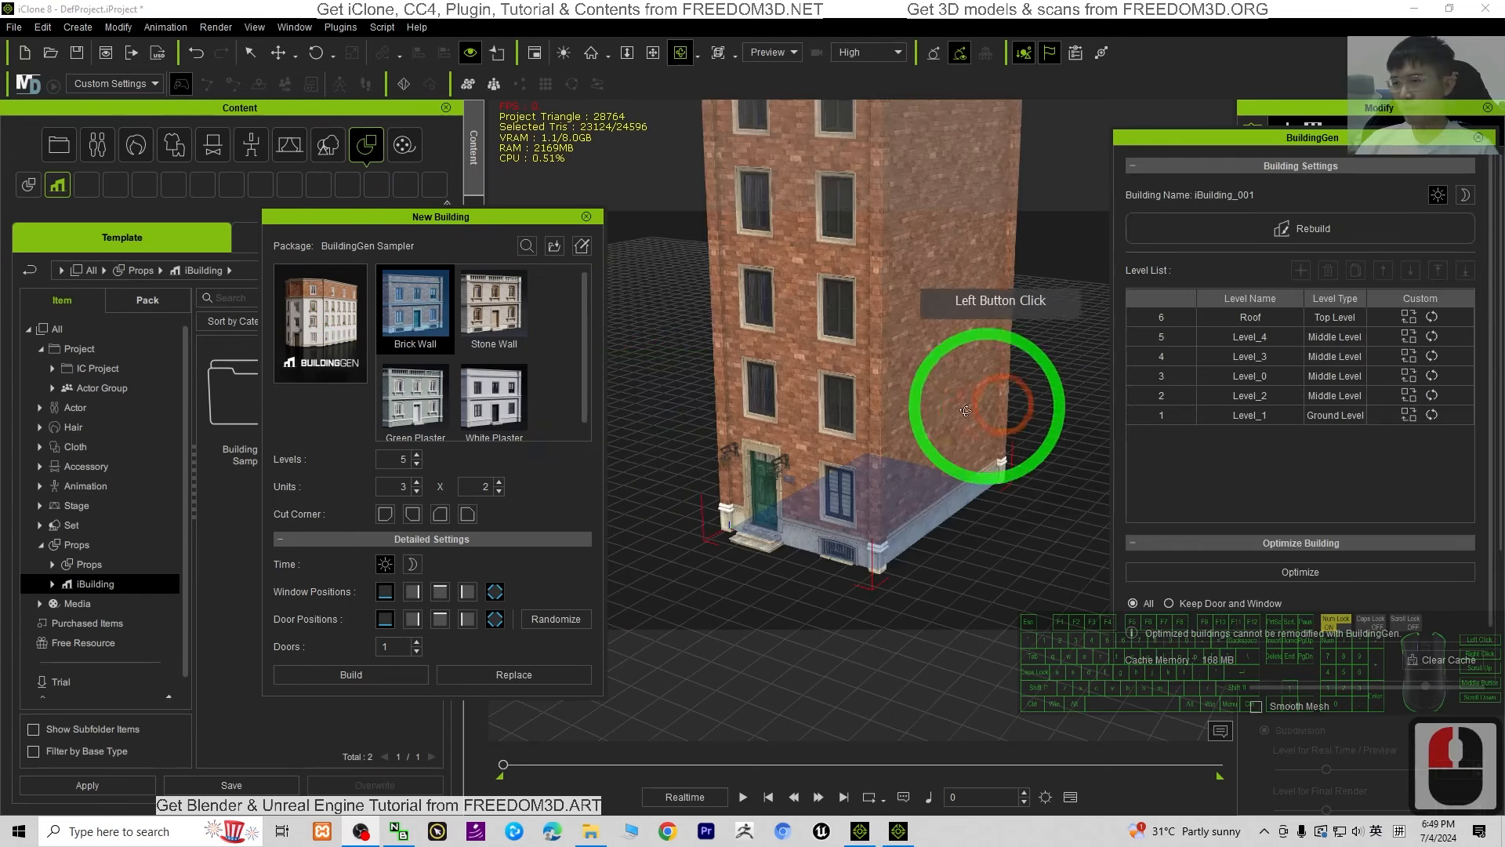
- Examine the built brick building from its side and its door front
left_click_drag(917, 376, 1223, 360)
scroll(882, 396, "down", 10)
key("x")
key("c")
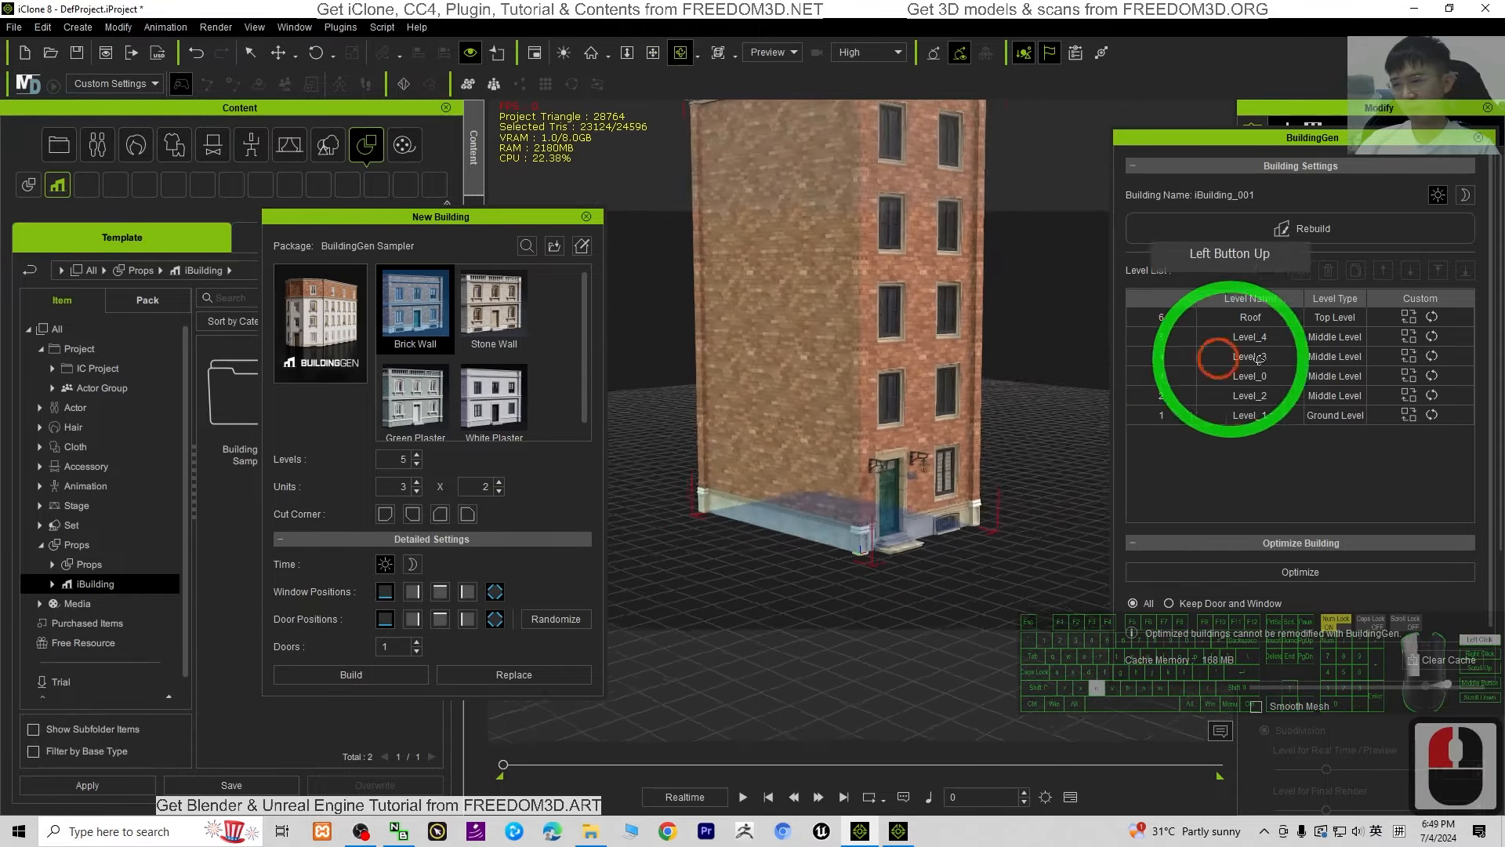
key("x")
left_click_drag(774, 397, 961, 424)
key("c")
left_click_drag(773, 443, 820, 387)
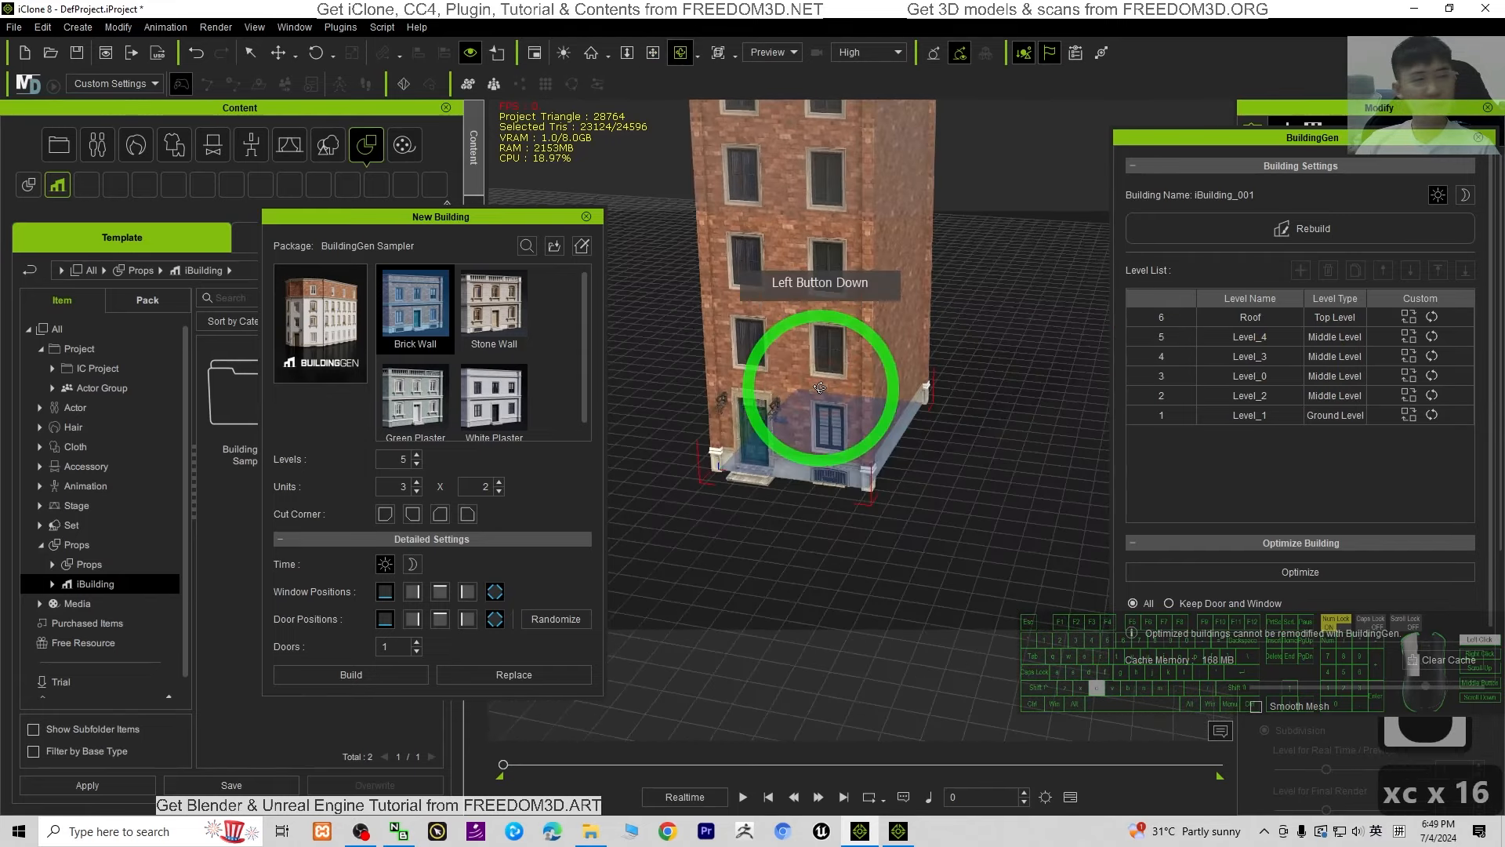
- Close the BuildingGen settings and the New Building dialog
left_click(1479, 142)
left_click(586, 217)
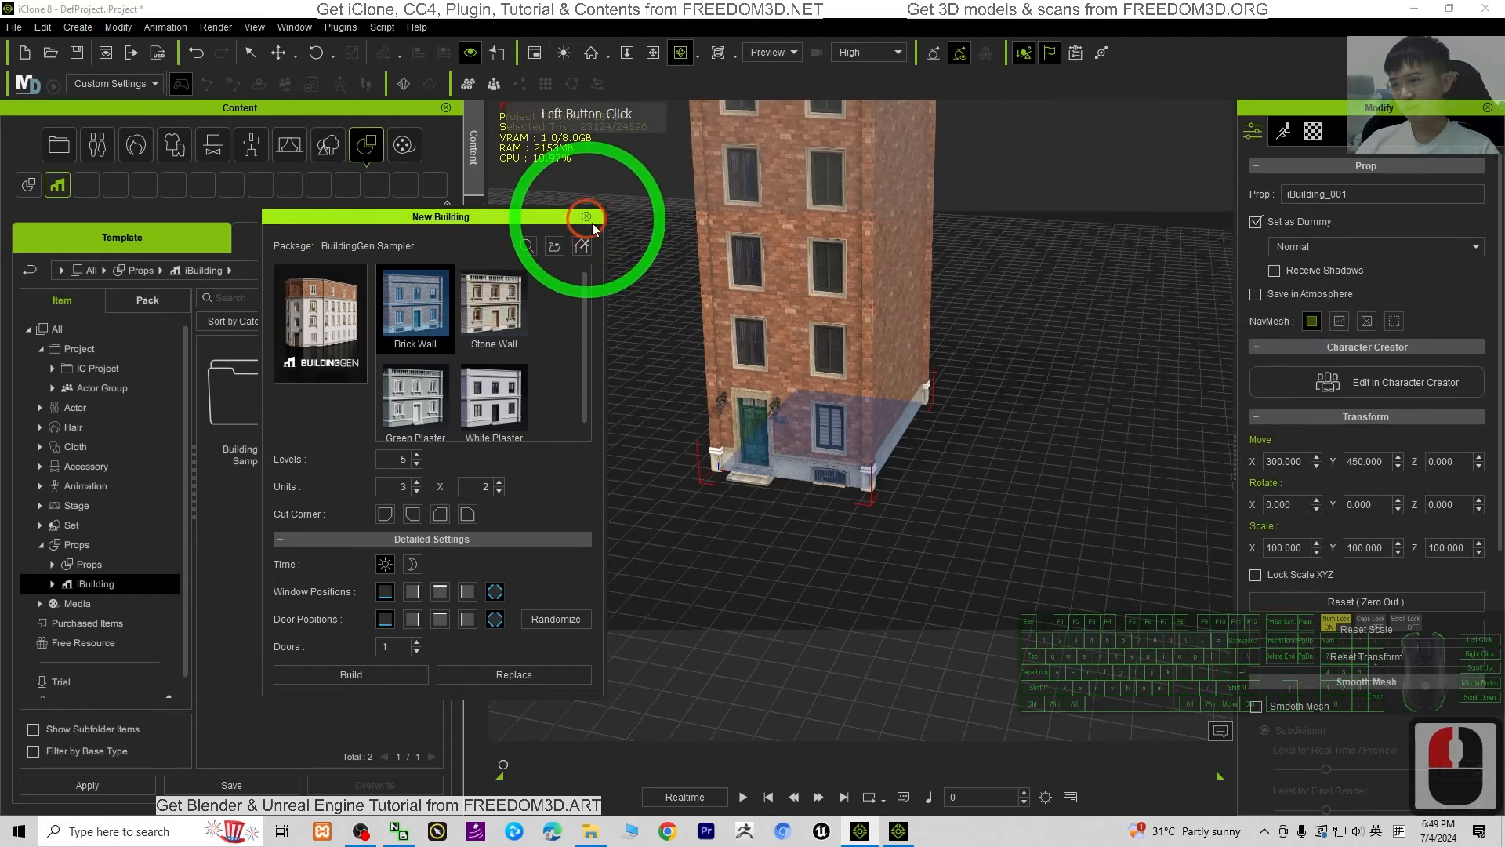
left_click(868, 398)
- Select the green front door (BW_Door) on the ground level and activate the Rotate tool
scroll(745, 435, "up", 20, "shift")
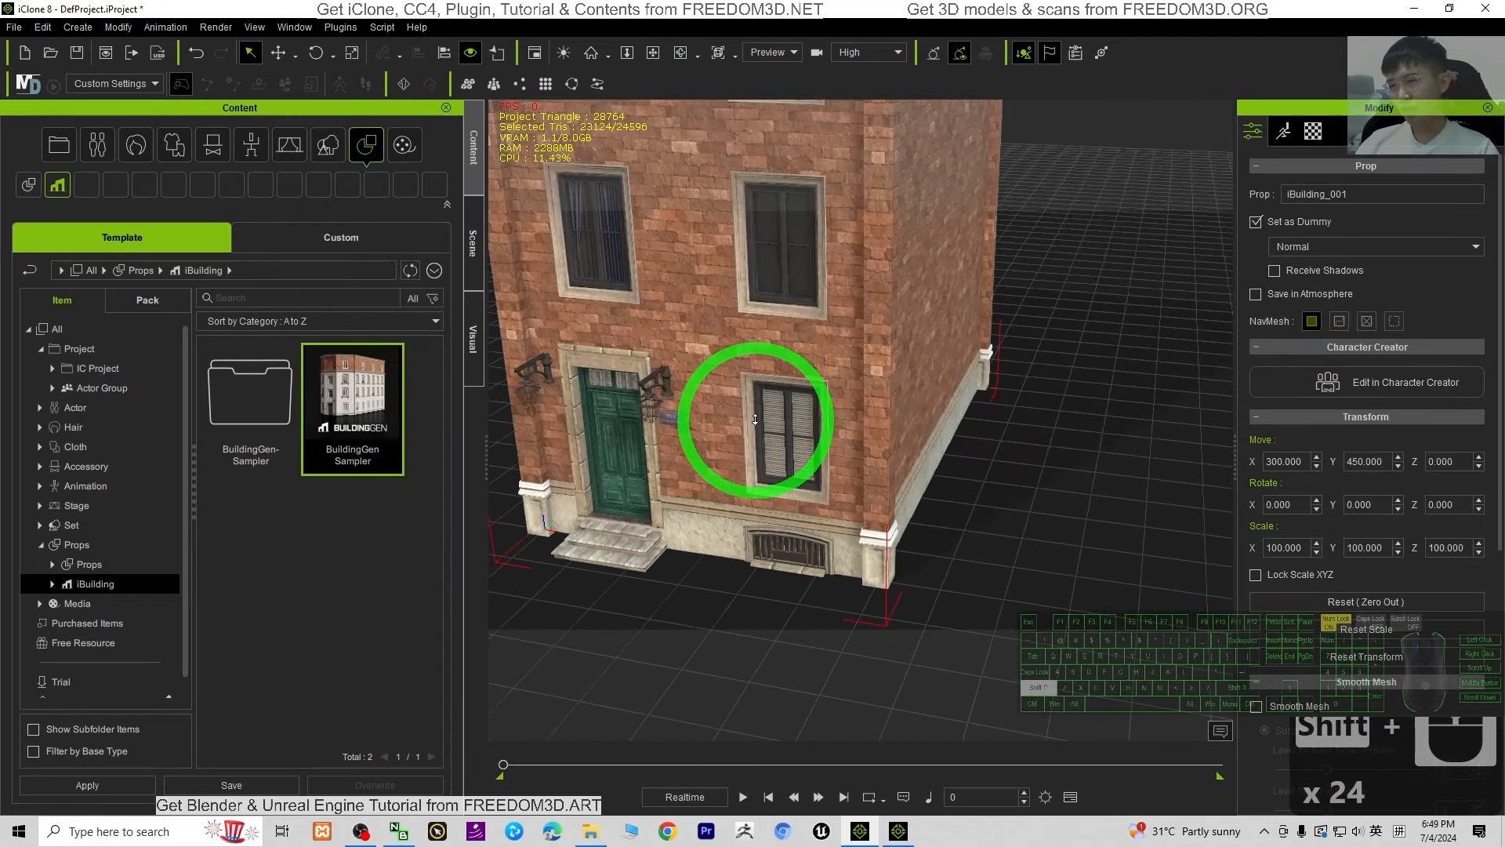
left_click_drag(696, 467, 901, 437)
key("q")
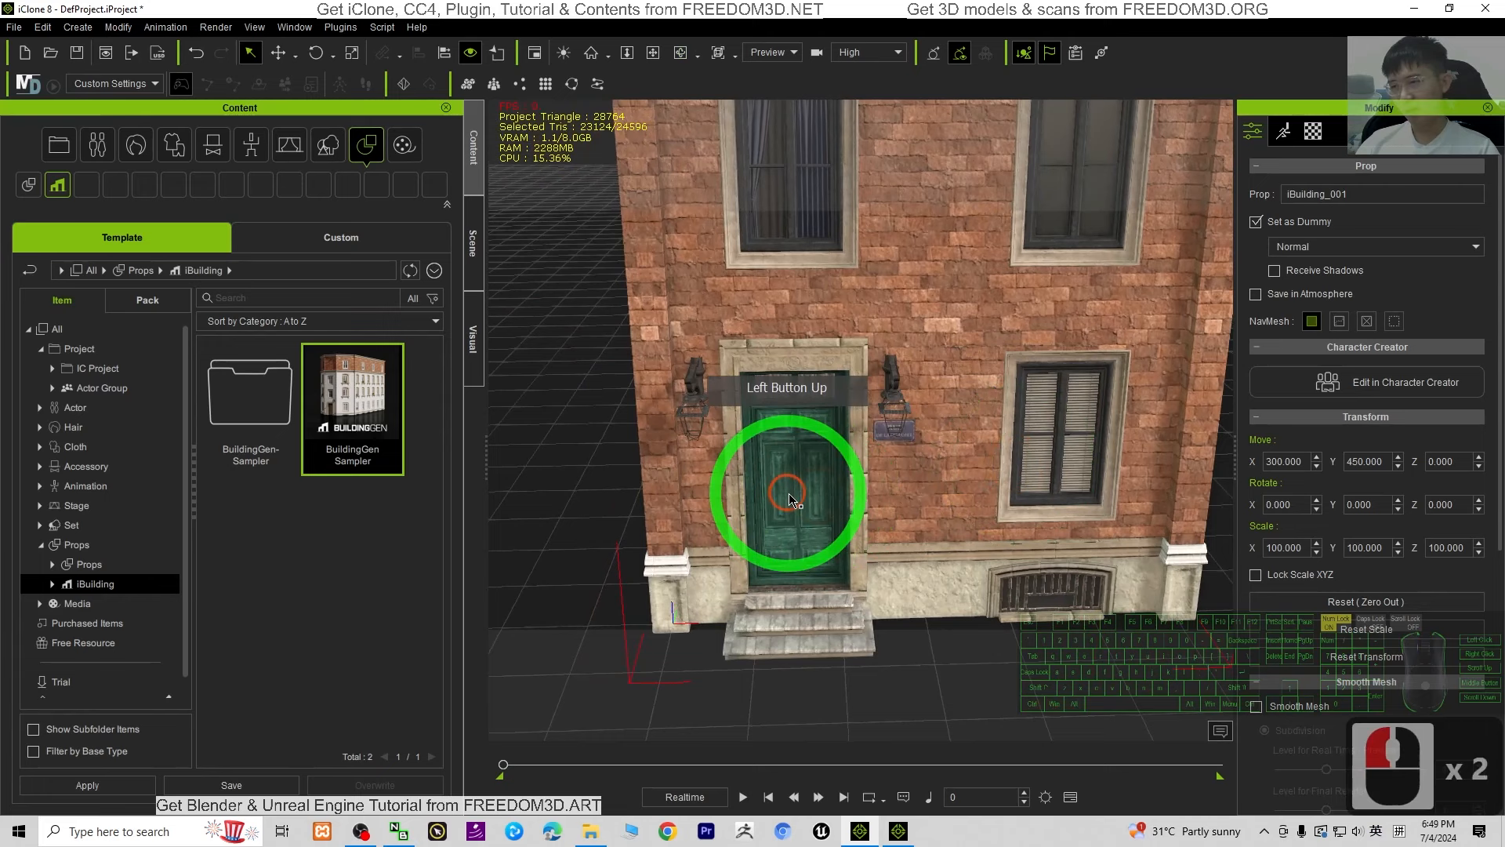
double_click(811, 496)
left_click(817, 498)
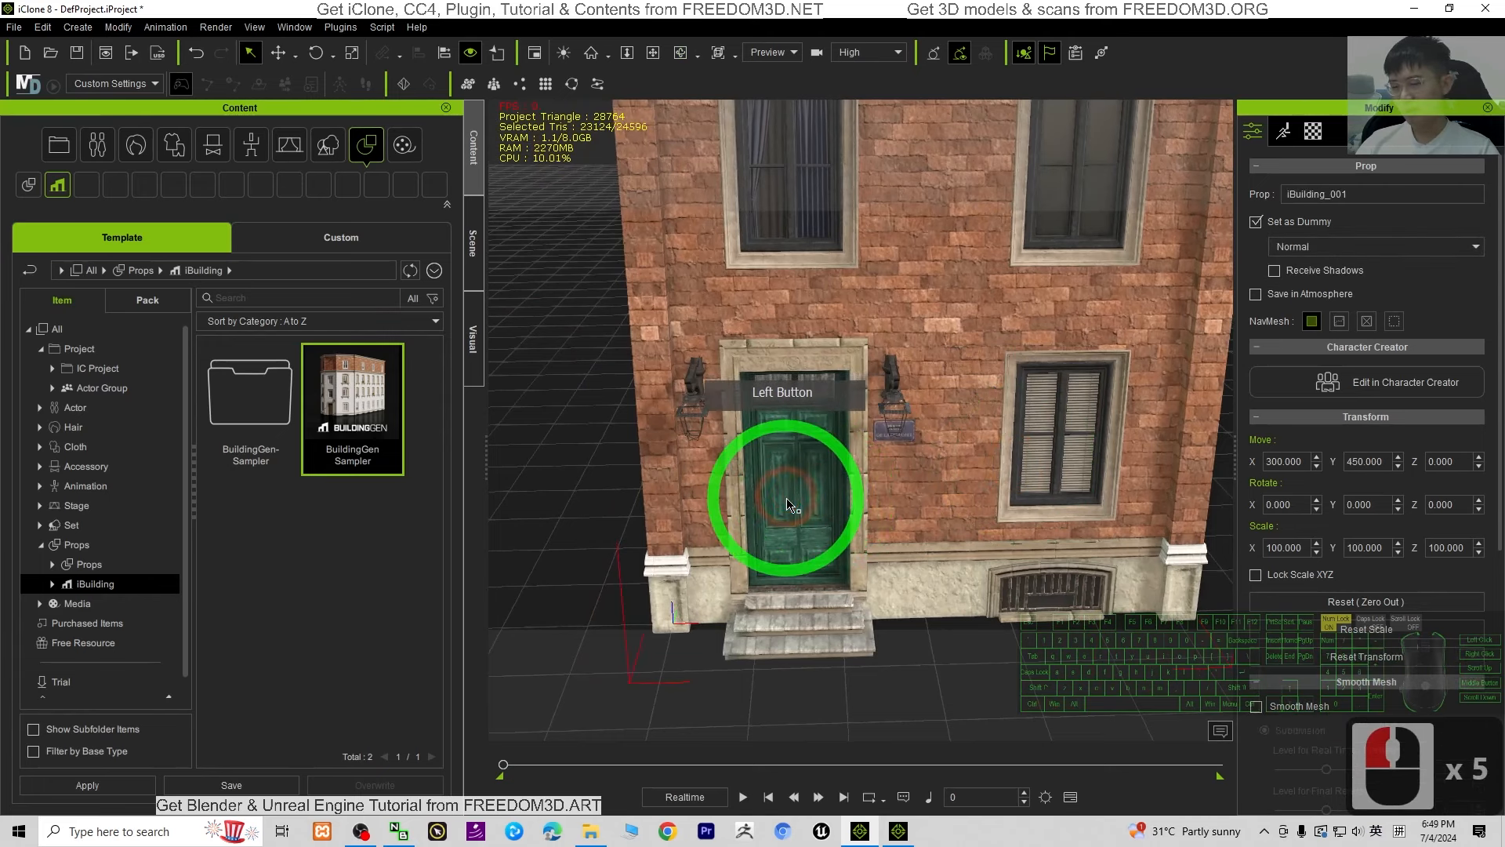
double_click(789, 505)
key("e")
key("e")
key("e")
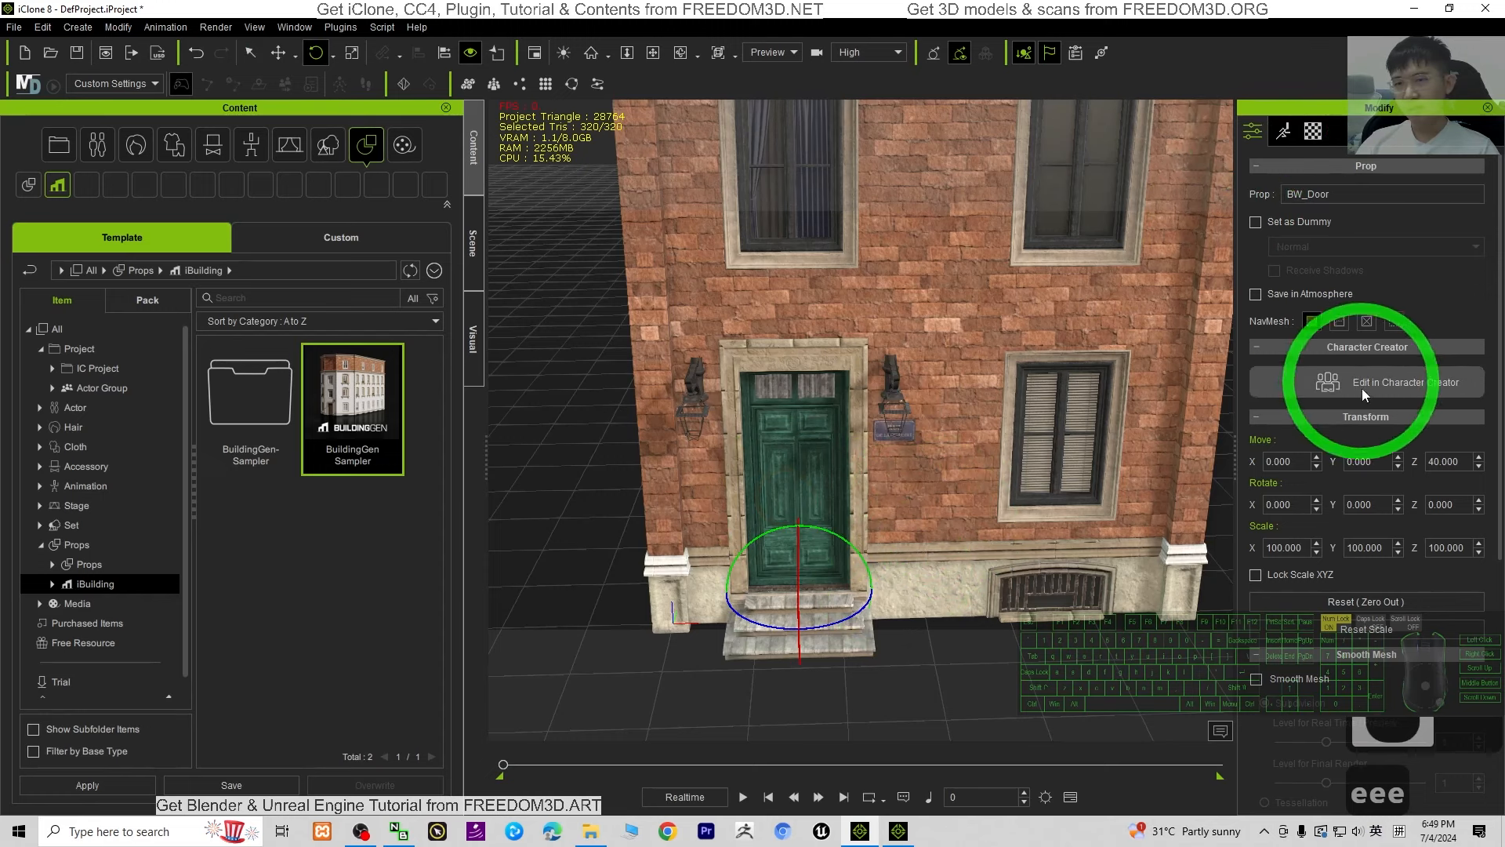
- Move the door's pivot to its lower left hinge edge, test-rotate the door and undo the rotation
left_click_drag(1502, 267, 1304, 624)
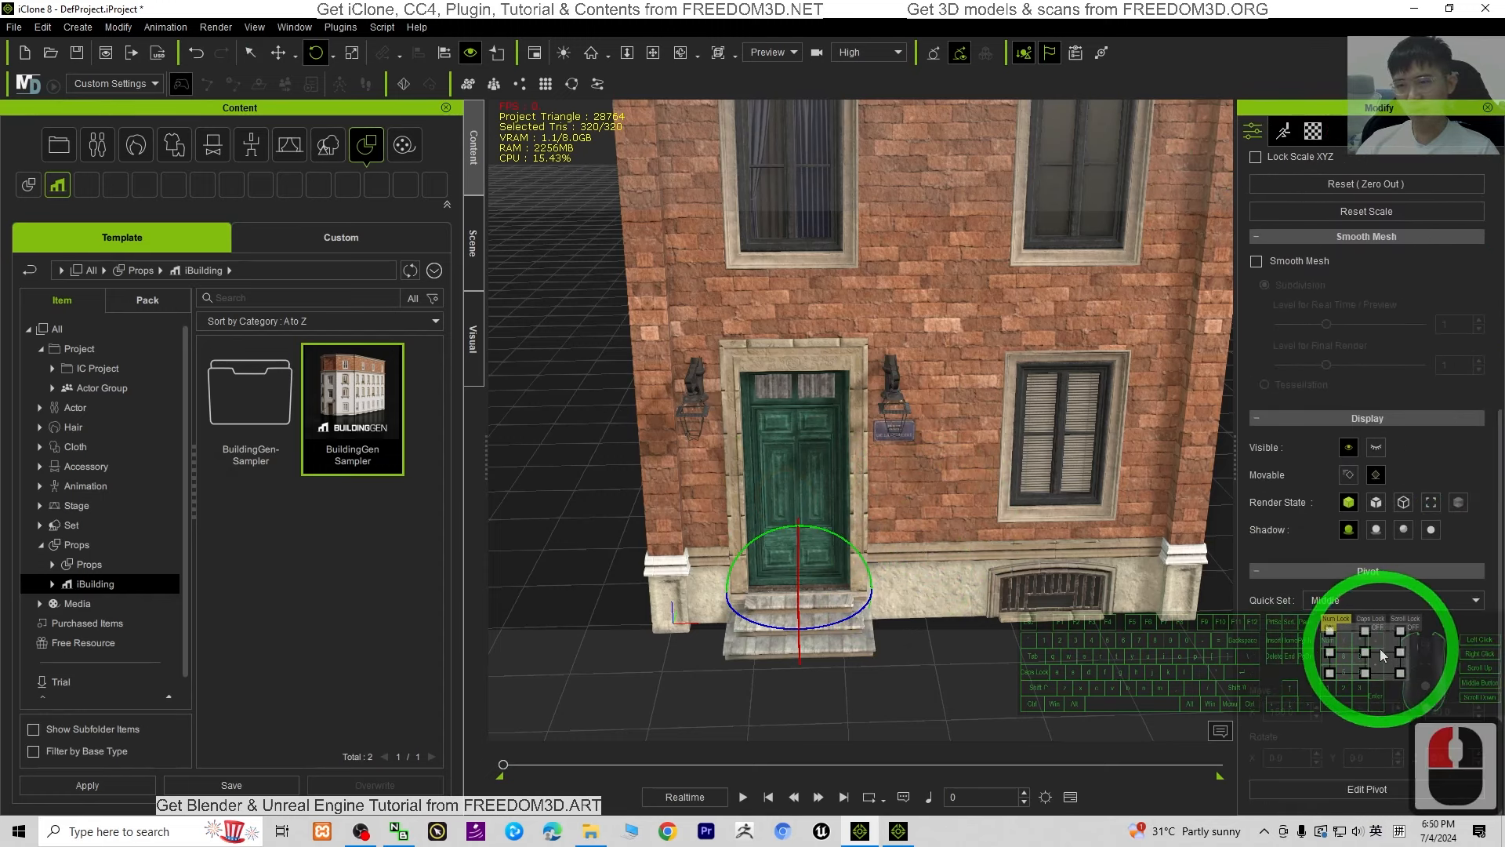
left_click(898, 596)
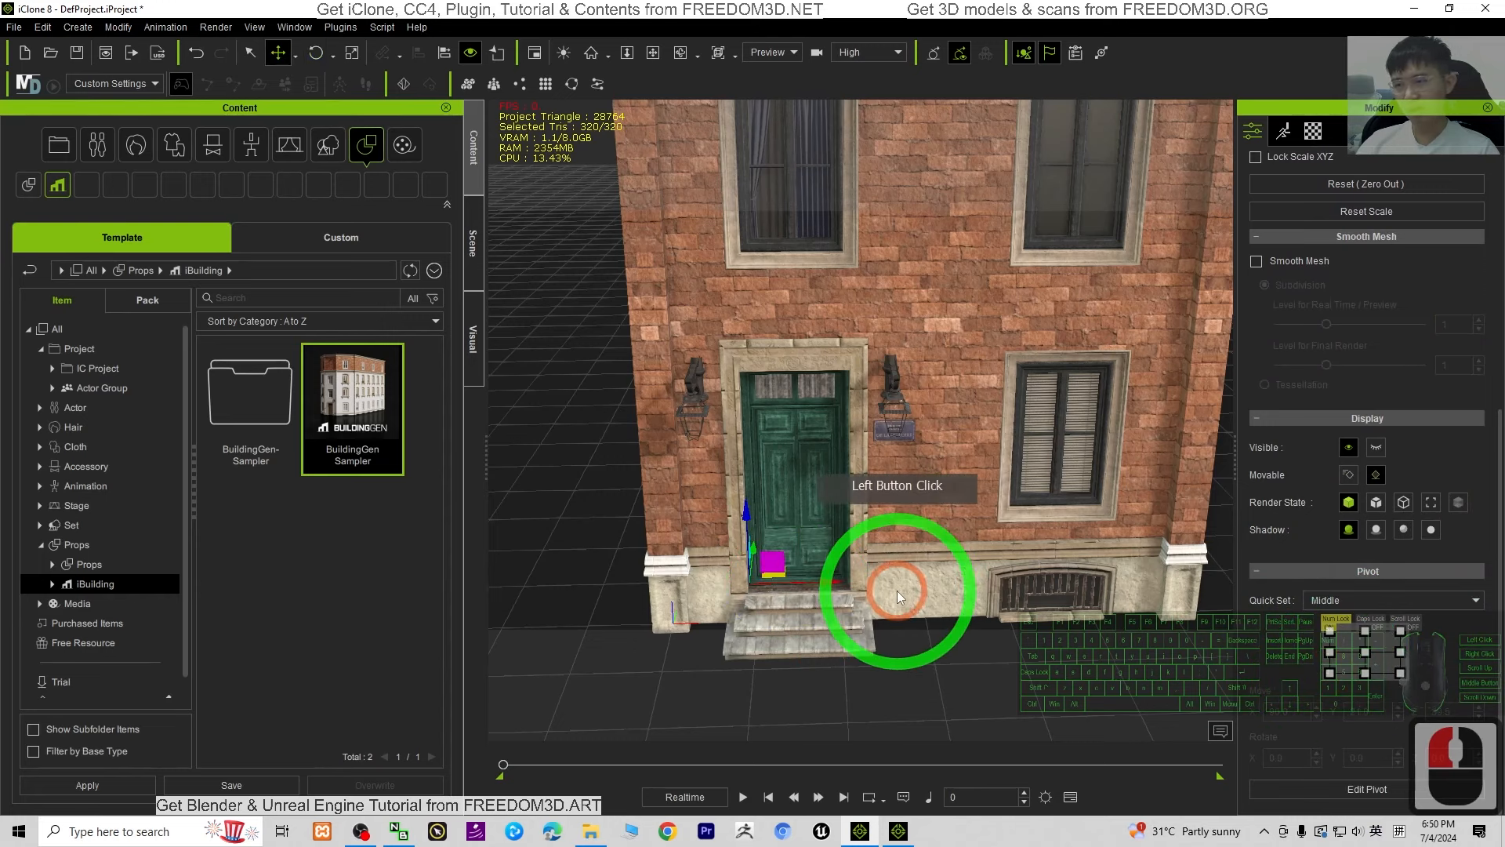
left_click_drag(785, 613, 714, 612)
key("ctrl+z")
- Examine the whole building from the door front and from an elevated corner view
scroll(902, 533, "down", 20)
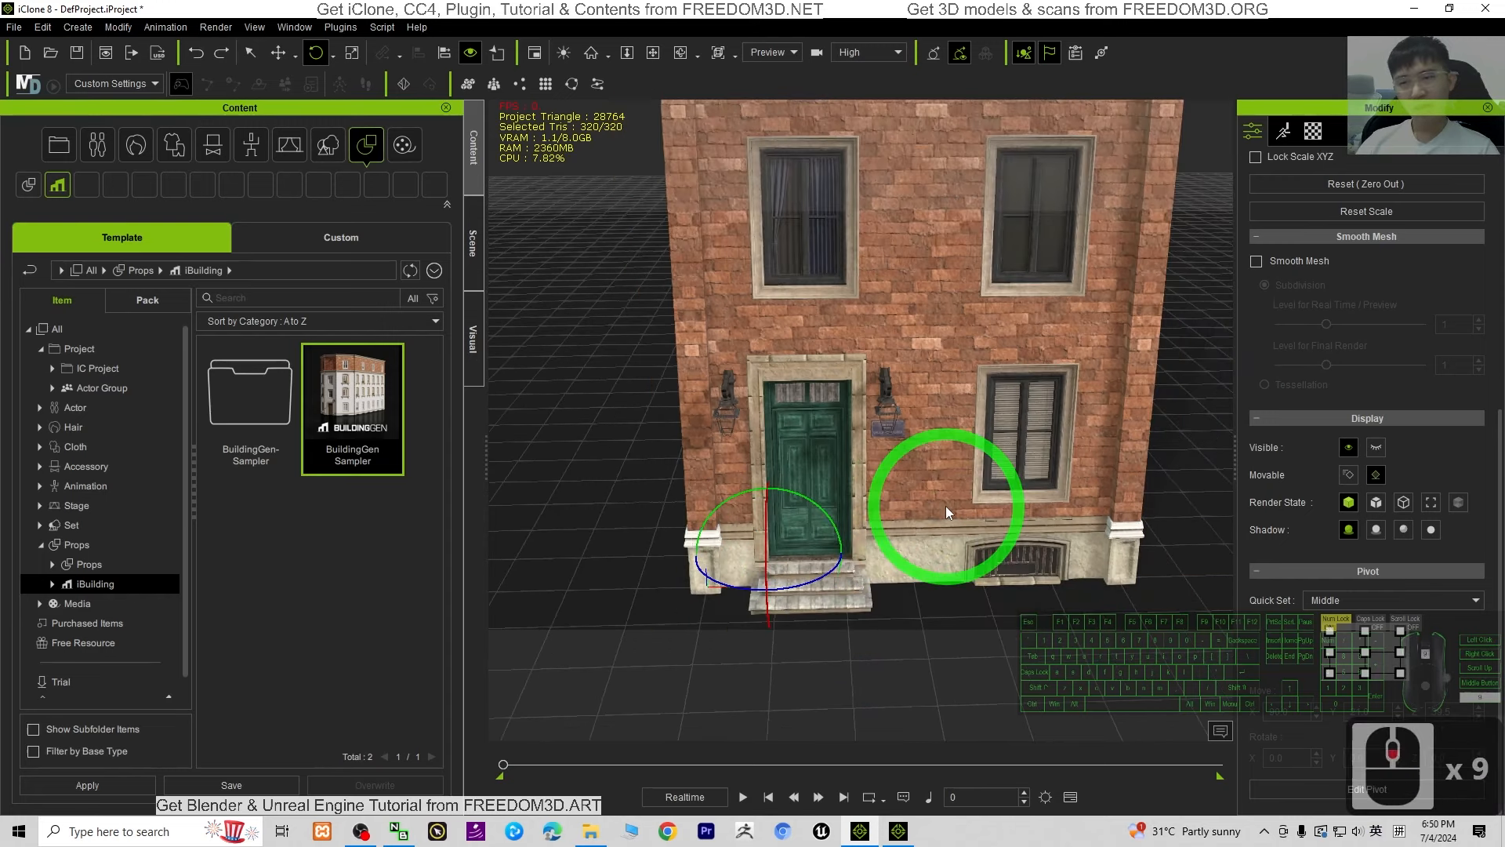
key("c")
left_click_drag(953, 528, 990, 454)
scroll(991, 453, "down", 20, "shift")
key("x")
left_click_drag(954, 383, 1022, 493)
key("c")
left_click_drag(1024, 493, 901, 427)
scroll(857, 386, "up", 5, "shift")
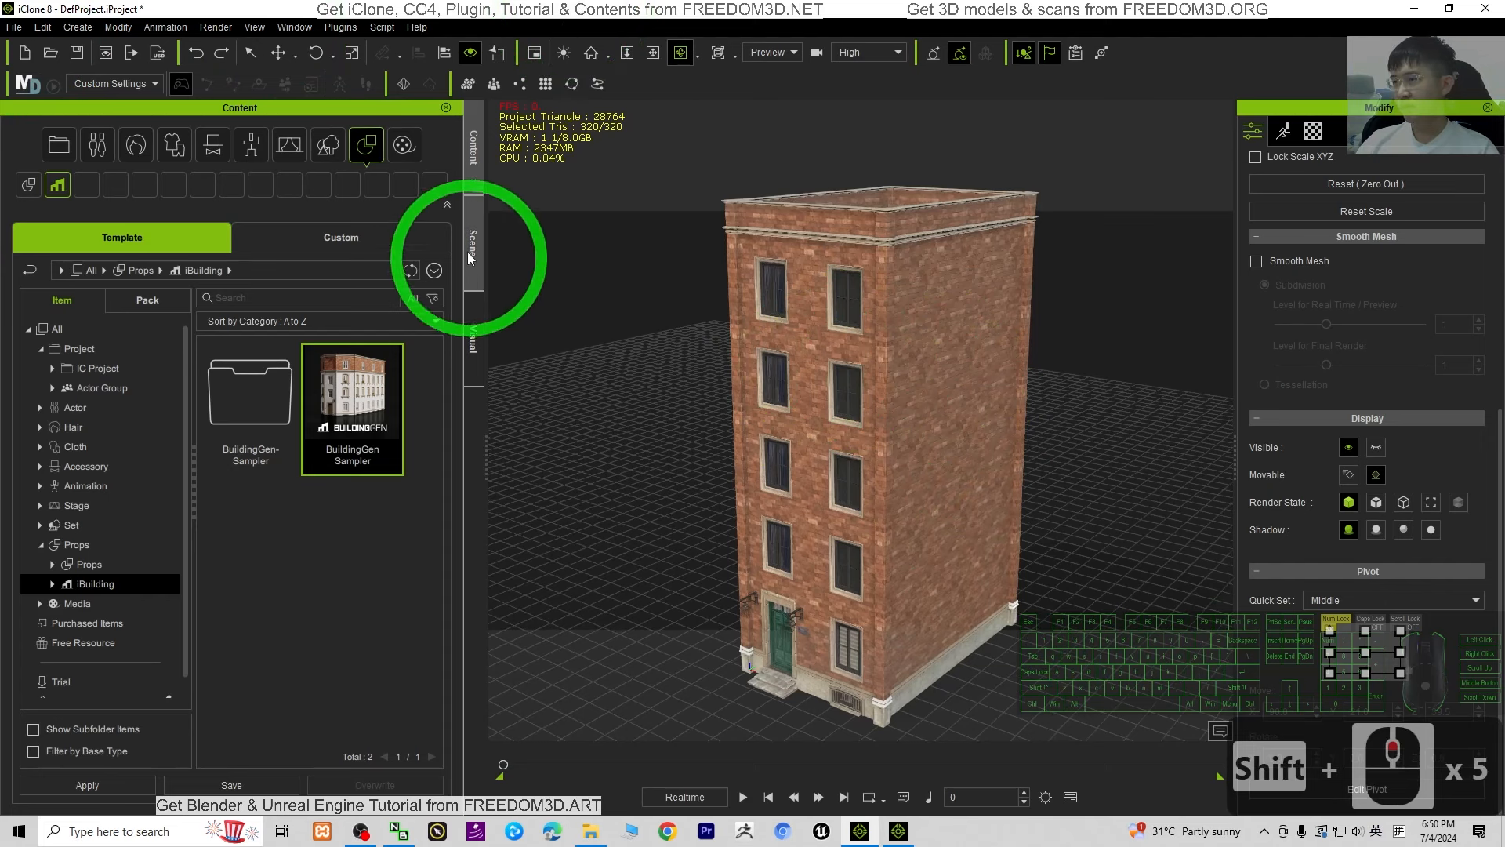
- Select iBuilding_001 in the scene hierarchy together with all its levels, units and roof
left_click(474, 233)
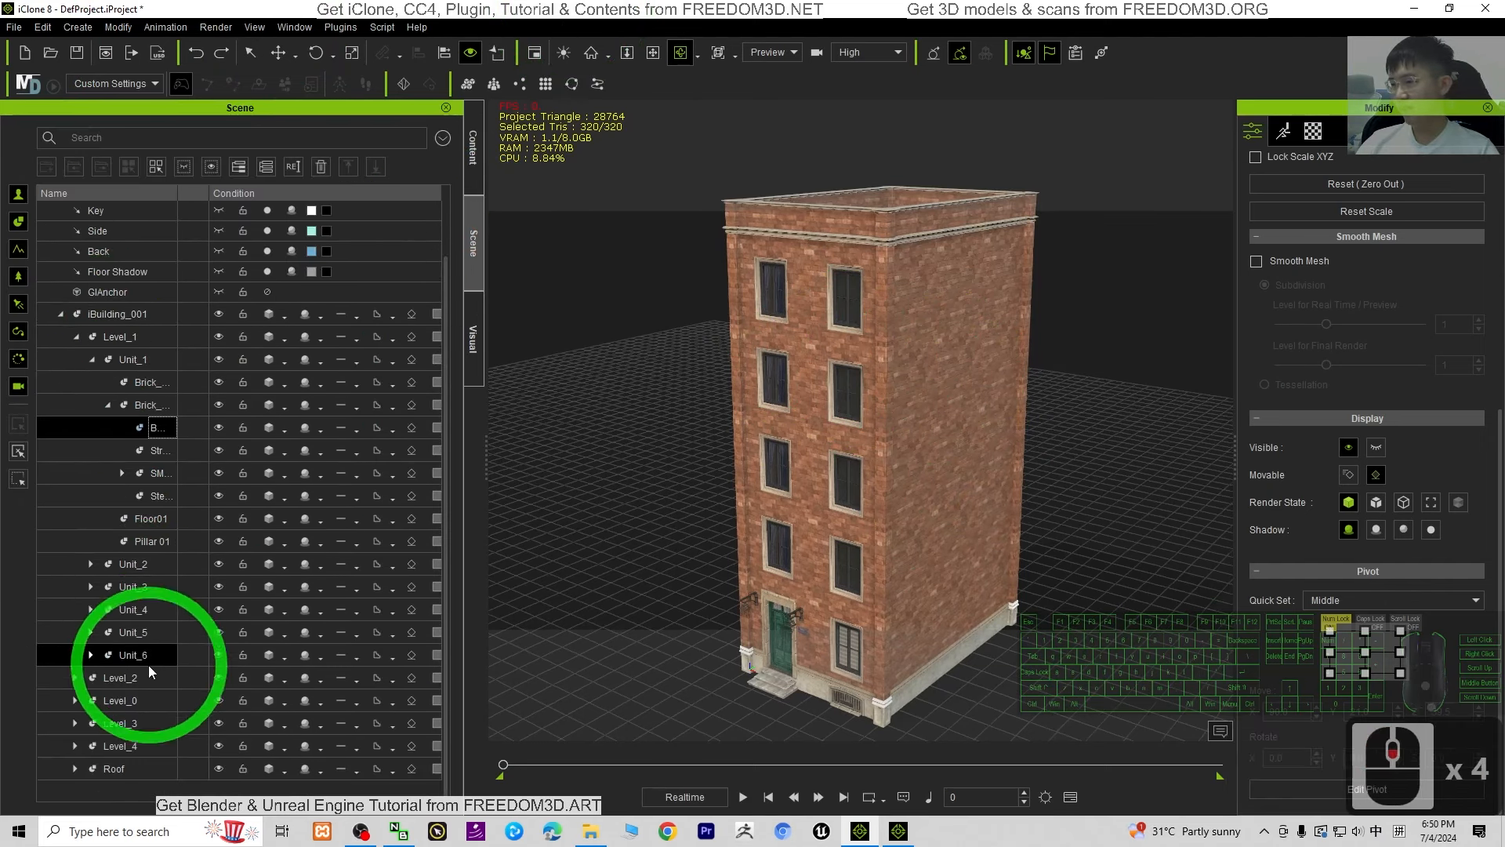
scroll(149, 627, "up", 3)
left_click(116, 384)
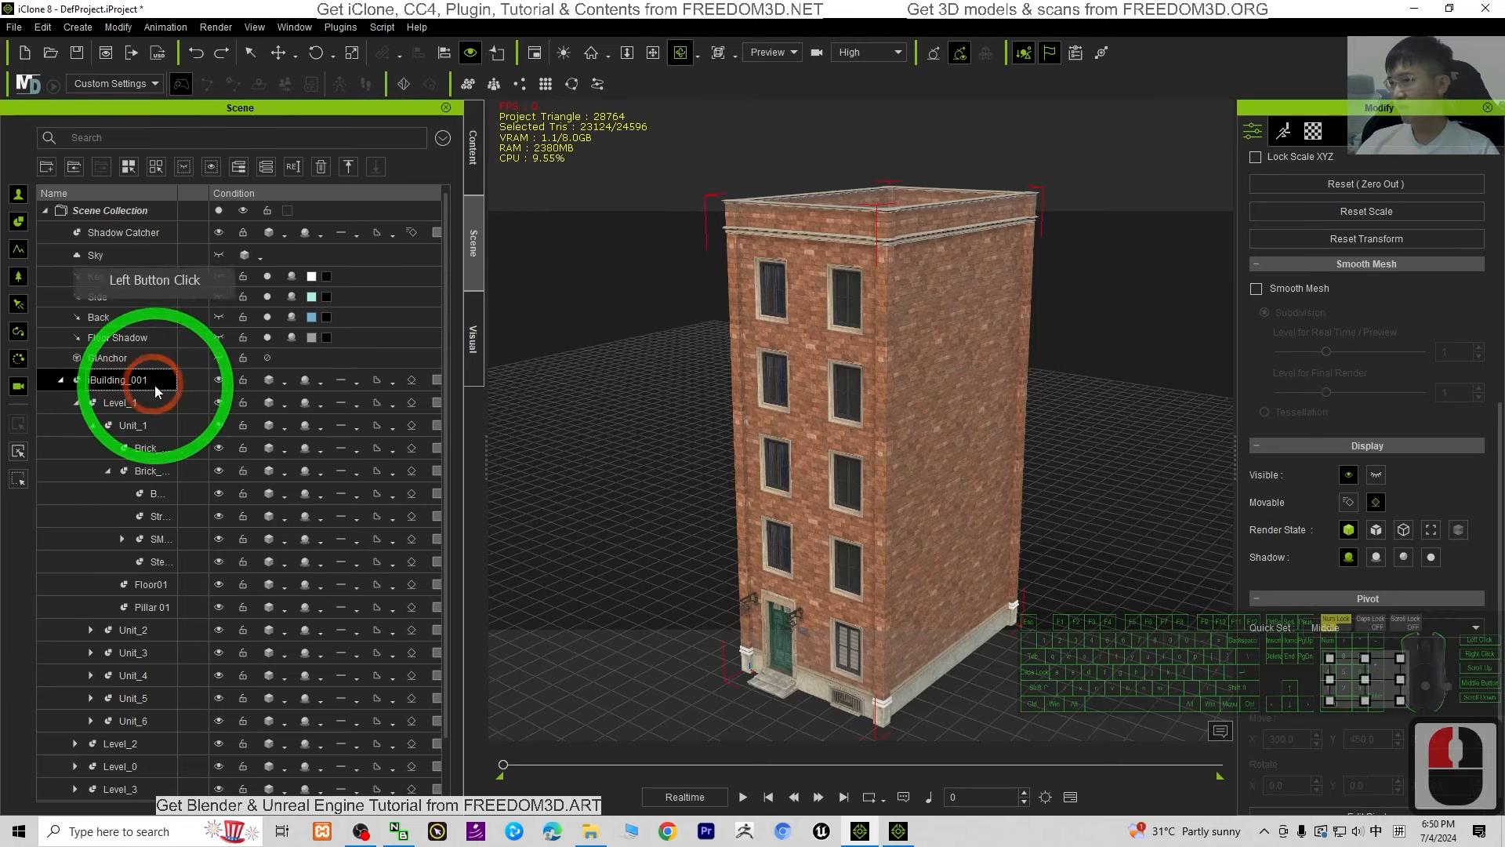
scroll(159, 393, "down", 4)
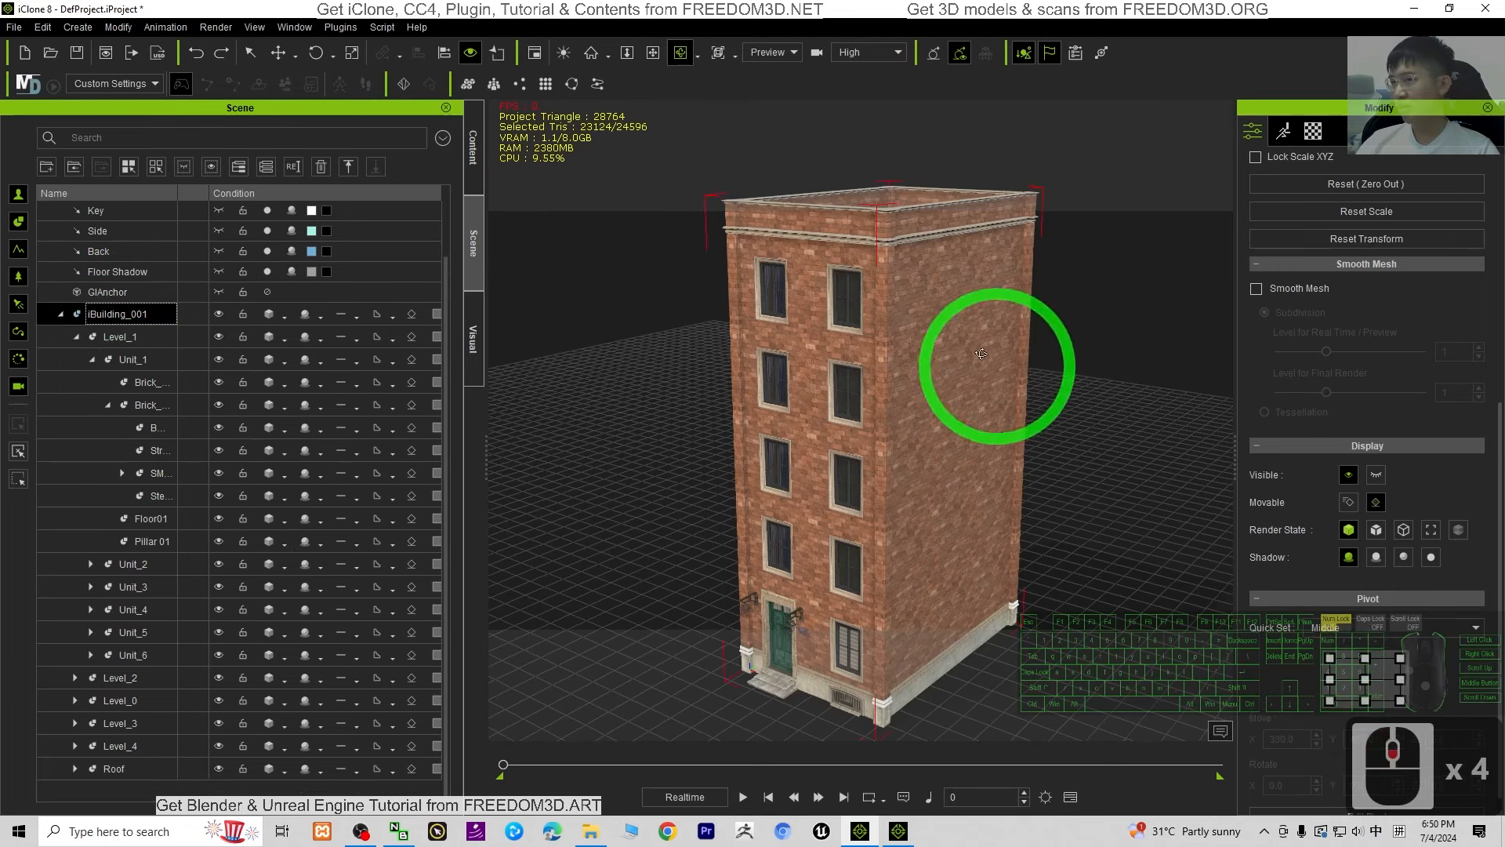
left_click(252, 380)
left_click(130, 577)
left_click(131, 748)
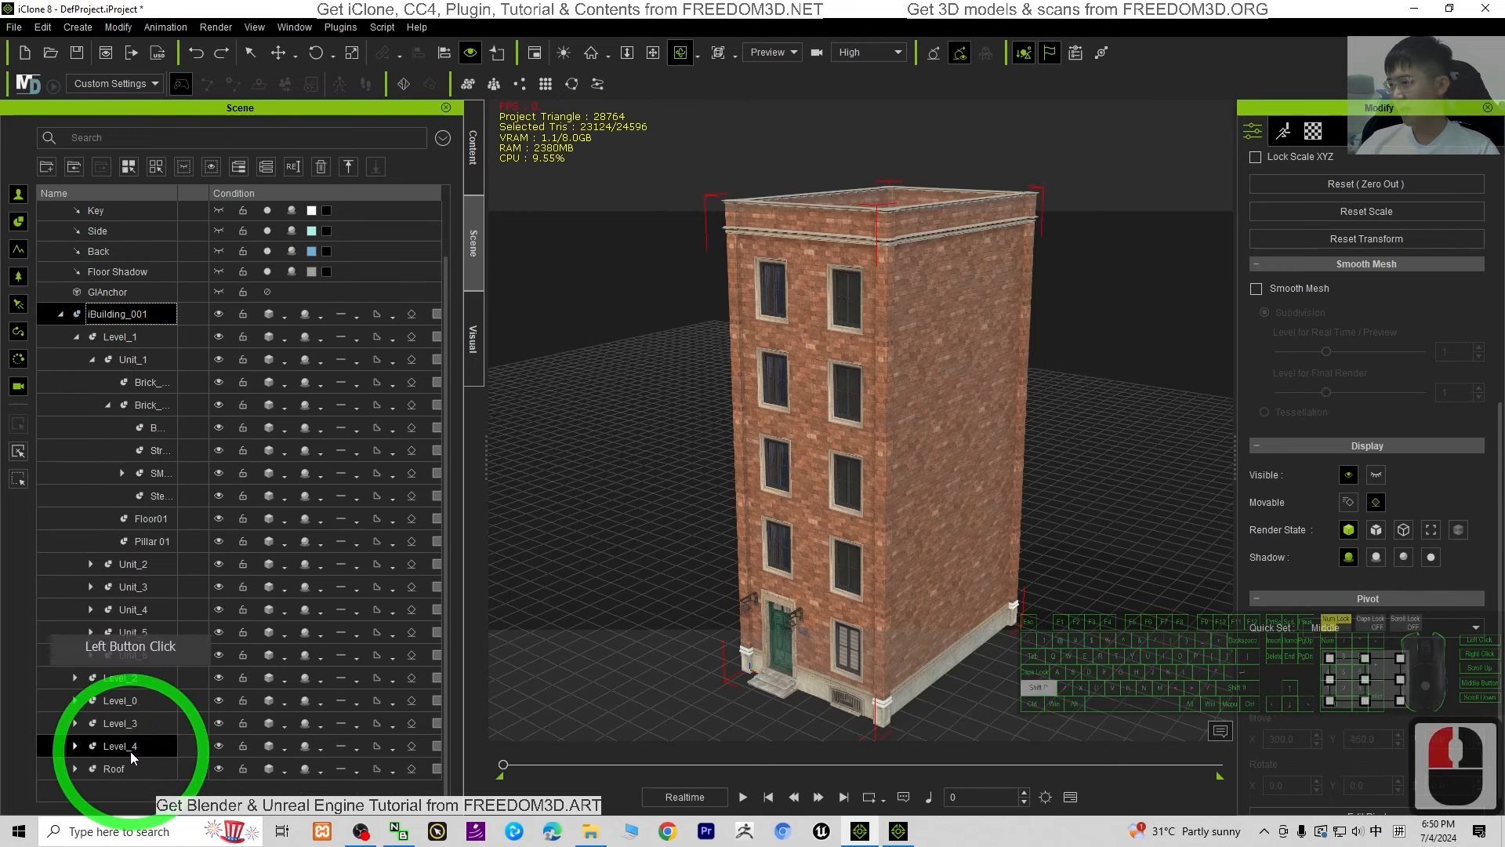
left_click(170, 698, "shift")
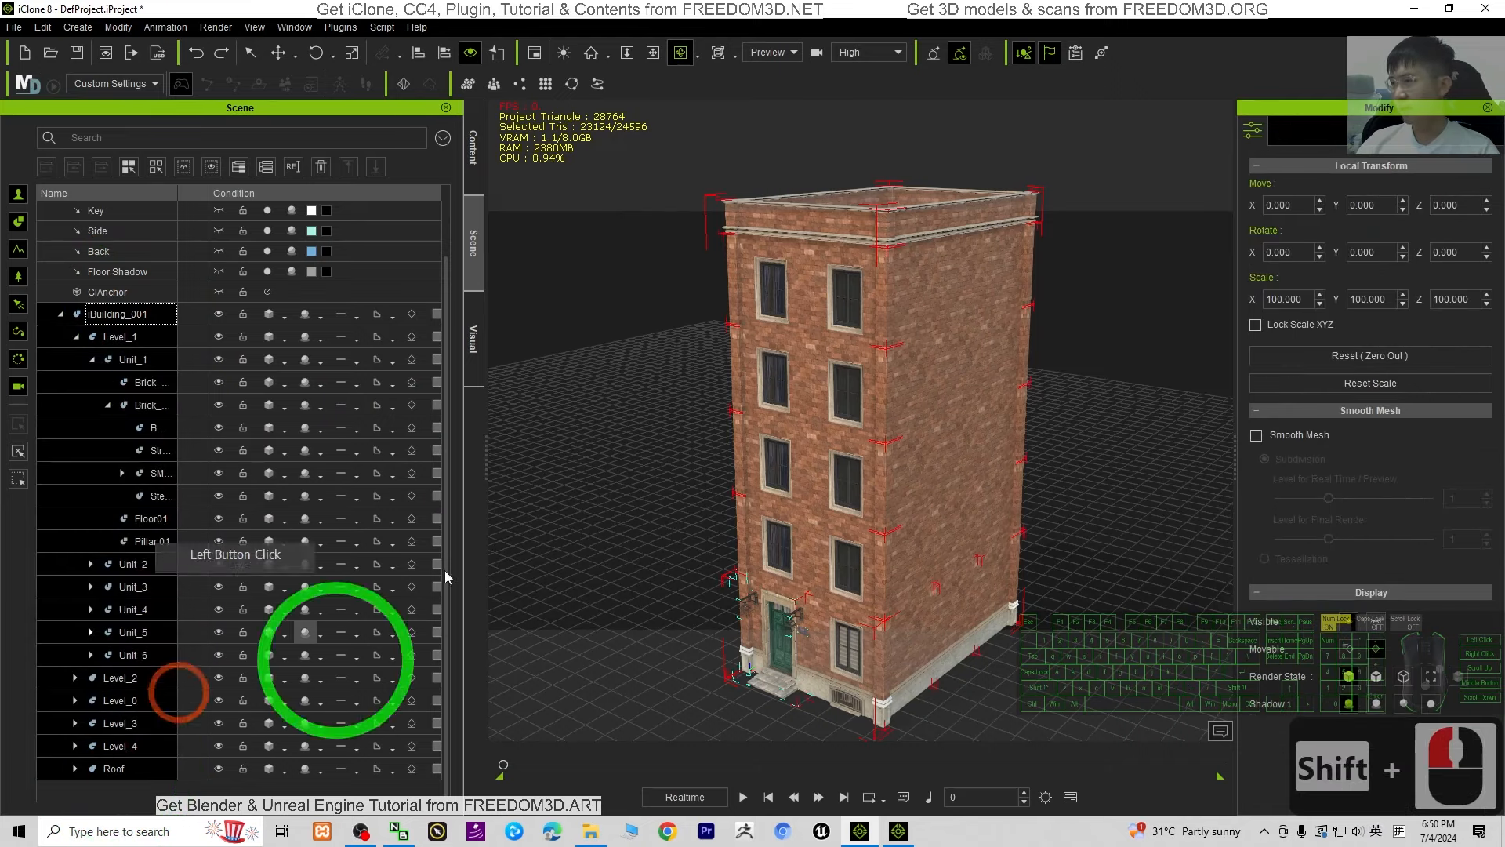
scroll(858, 564, "down", 19)
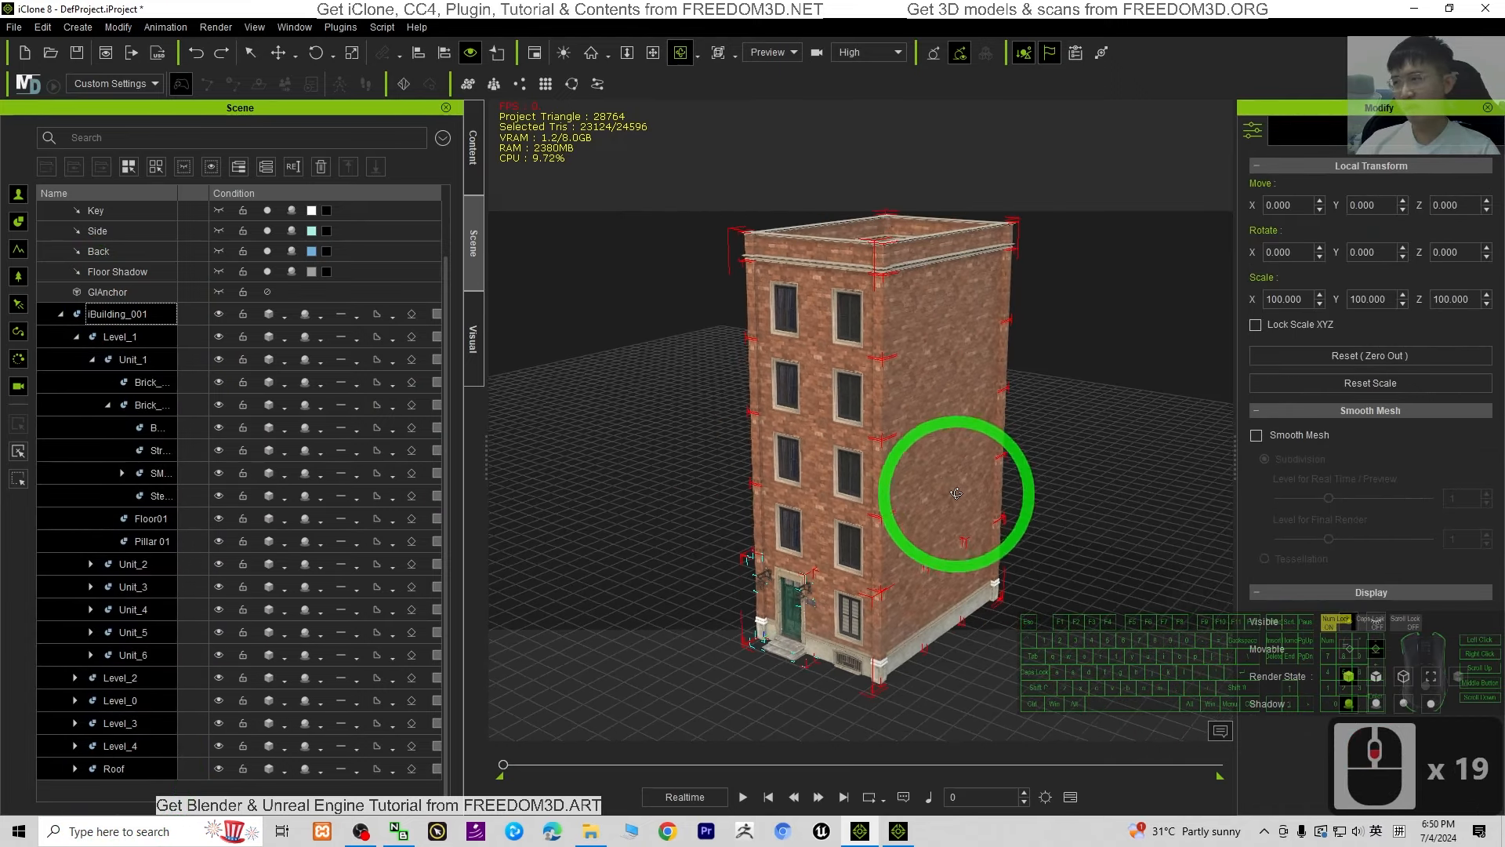
left_click_drag(993, 596, 976, 457)
- Shrink the program window and export the selected building as FBX with the Maya preset, current frame and embedded textures
left_click_drag(779, 8, 311, 345)
left_click(410, 92)
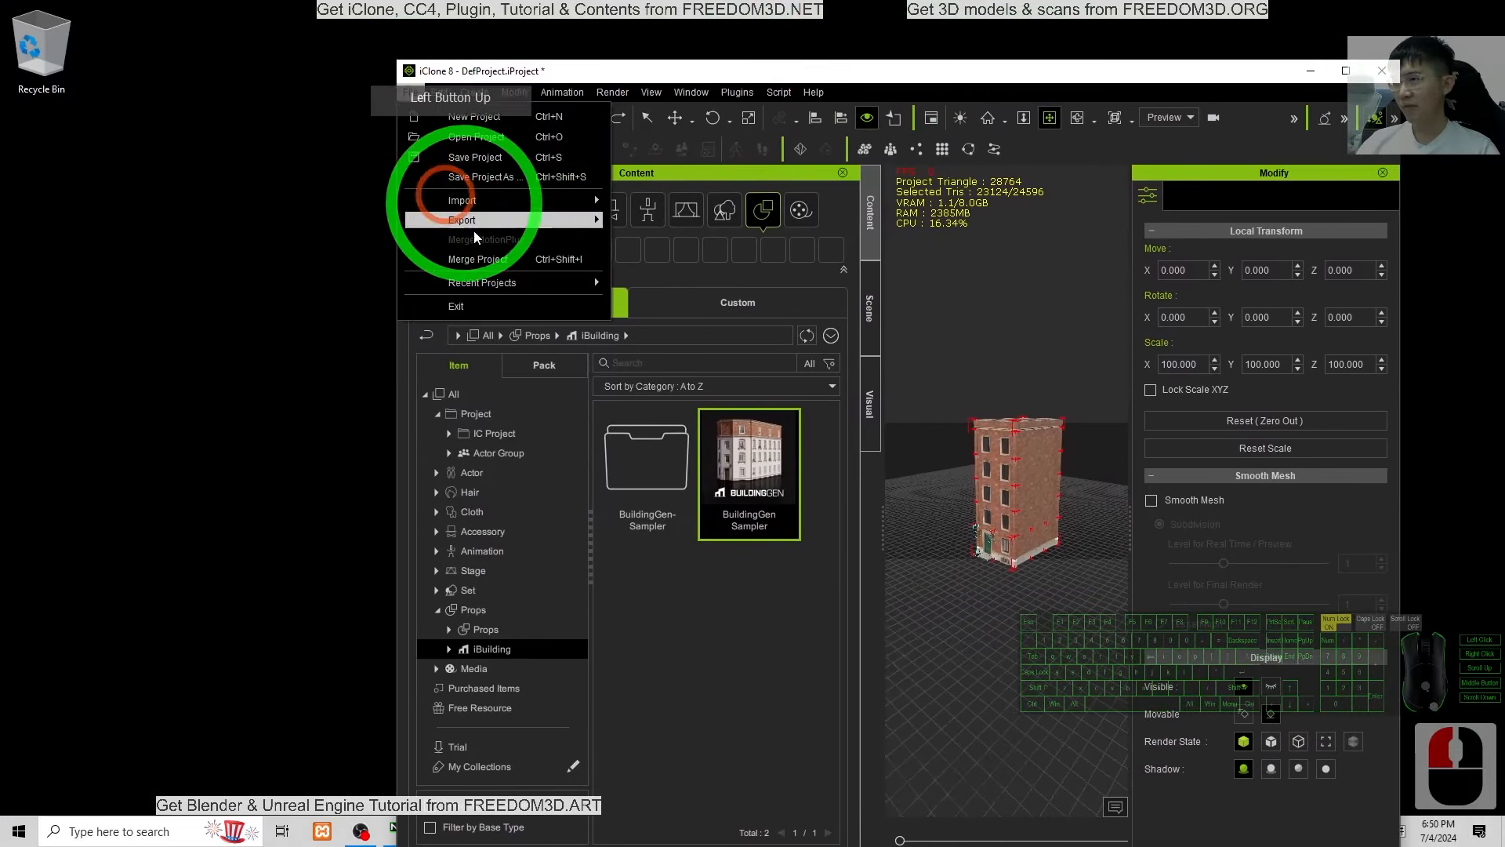
mouse_move(486, 223)
left_click(682, 235)
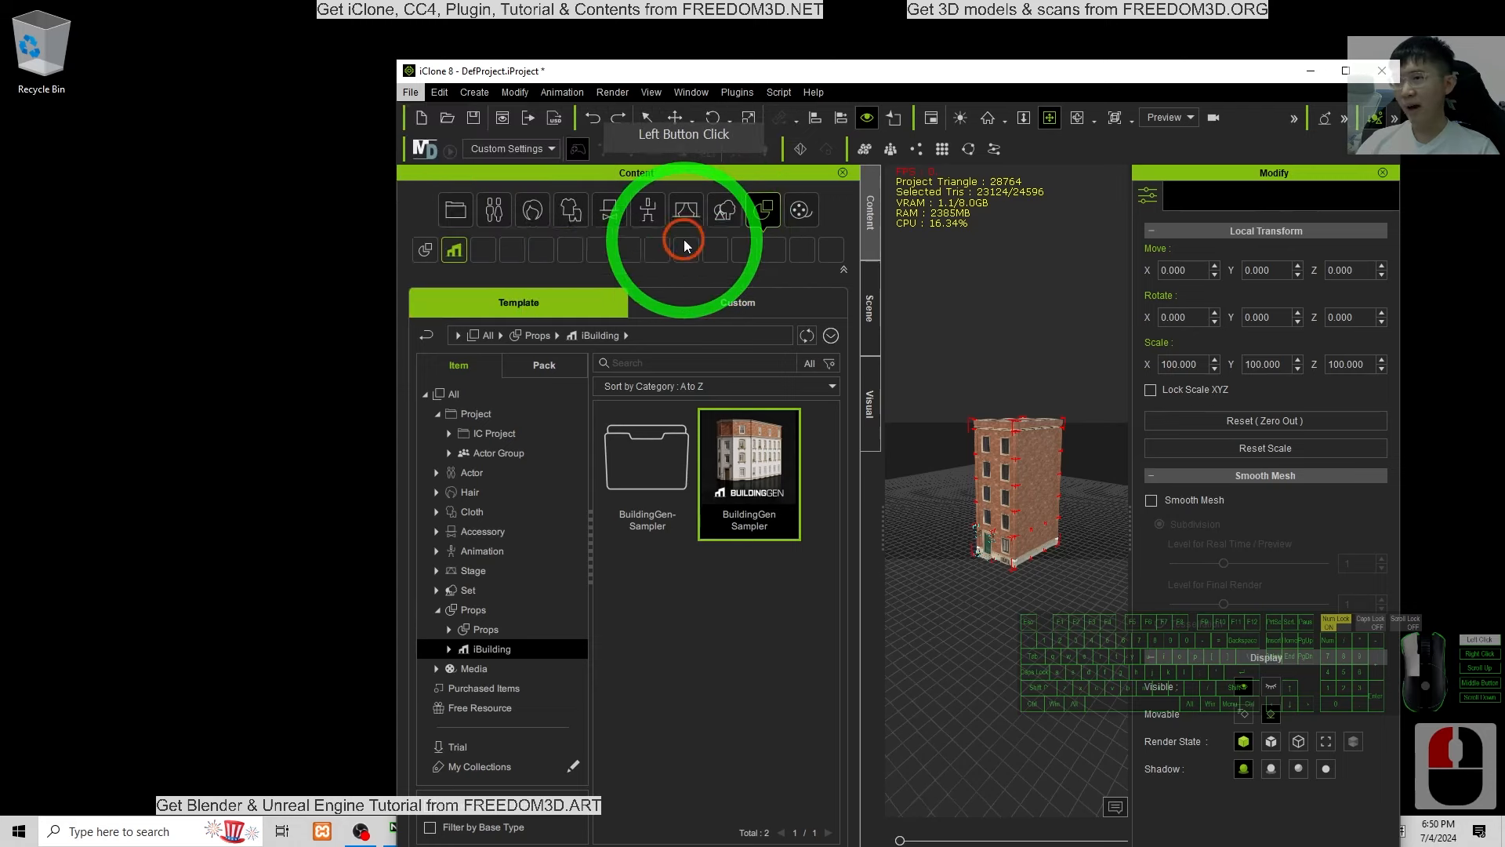
left_click_drag(597, 227, 266, 282)
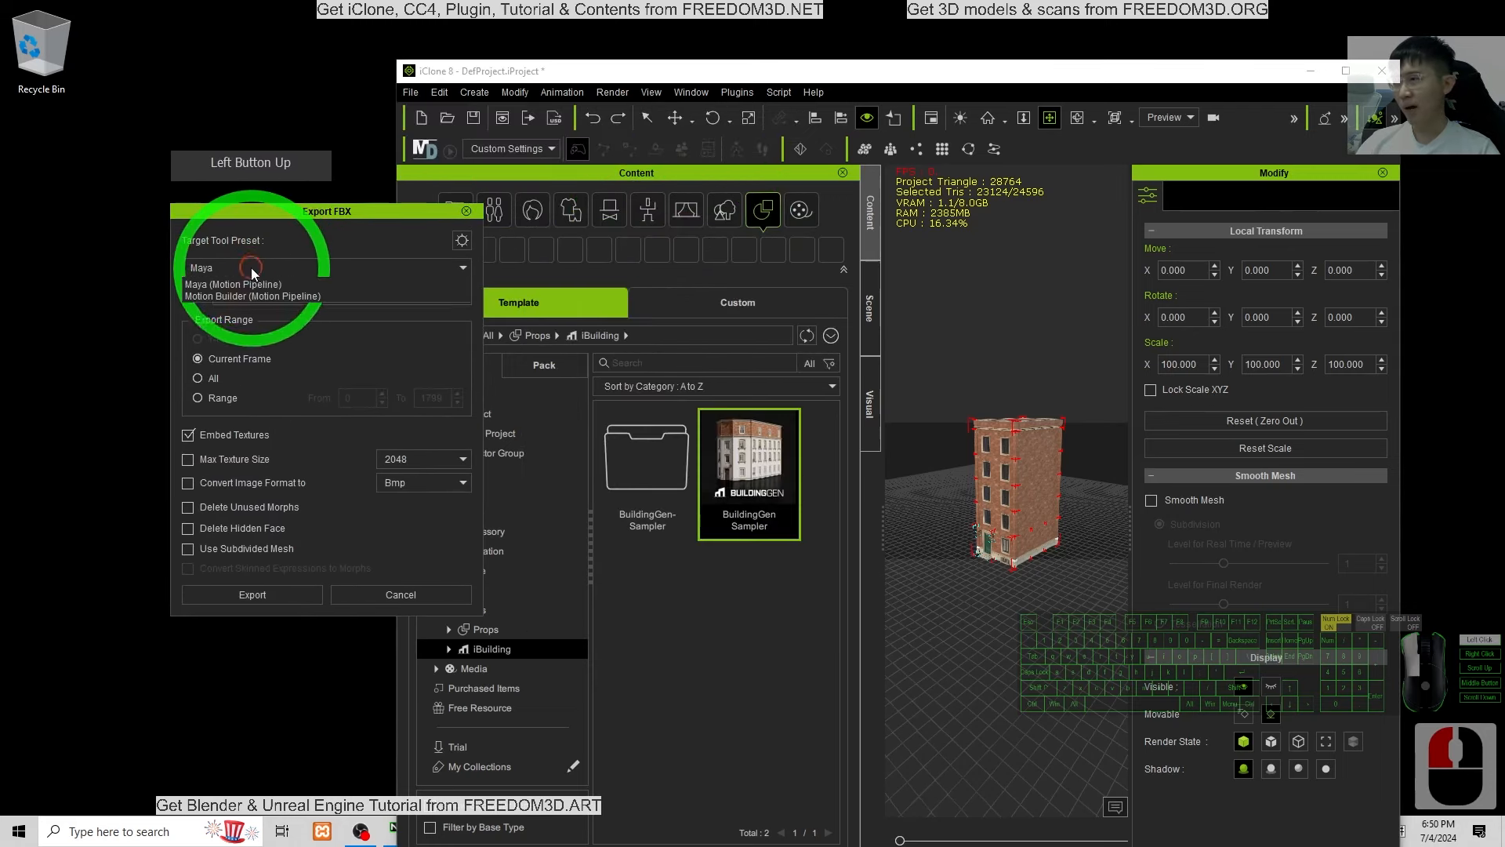
left_click(251, 266)
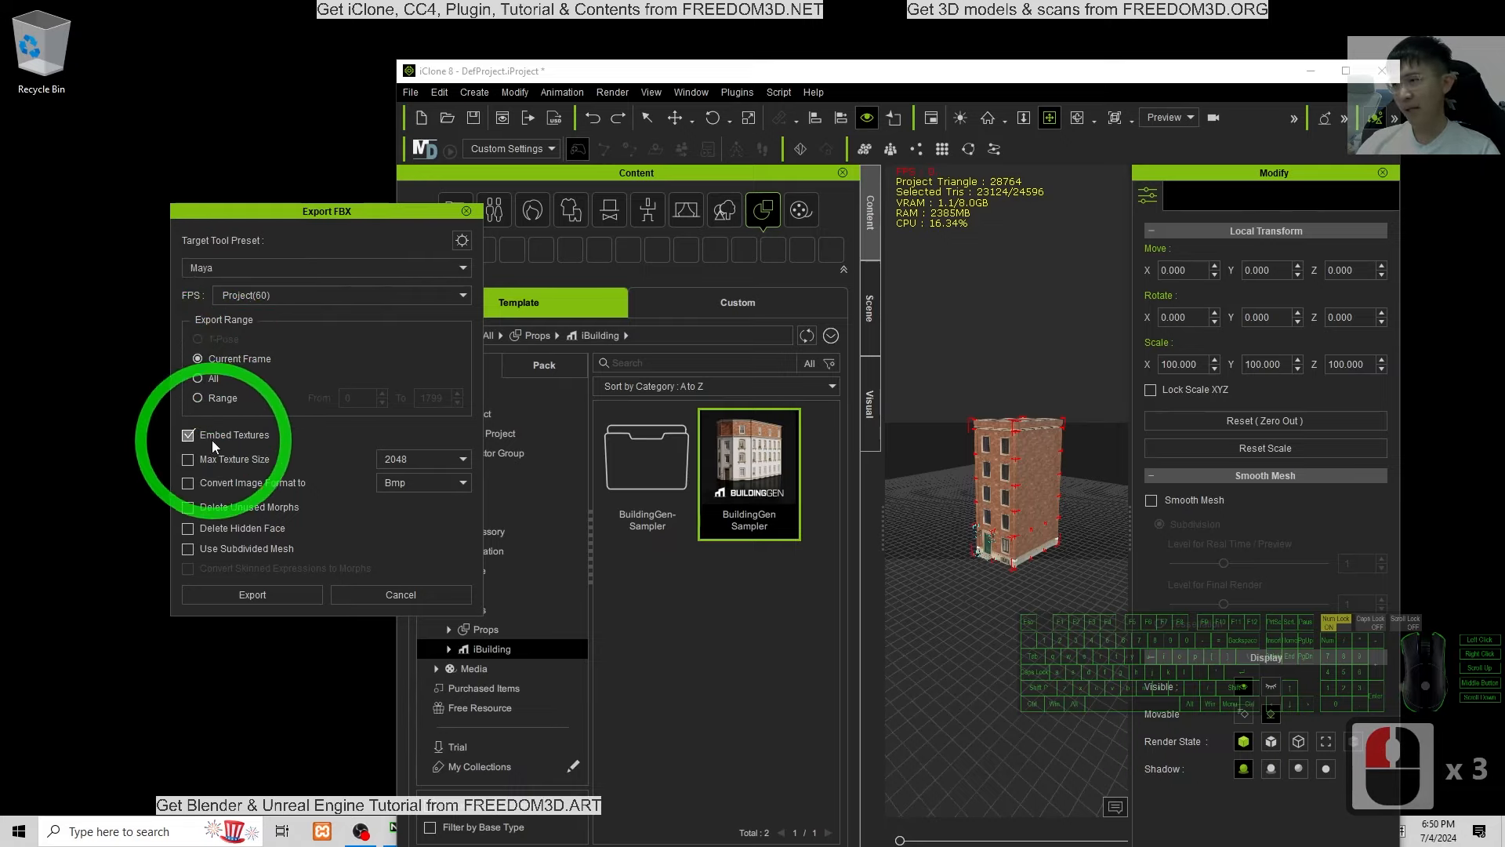
left_click(262, 596)
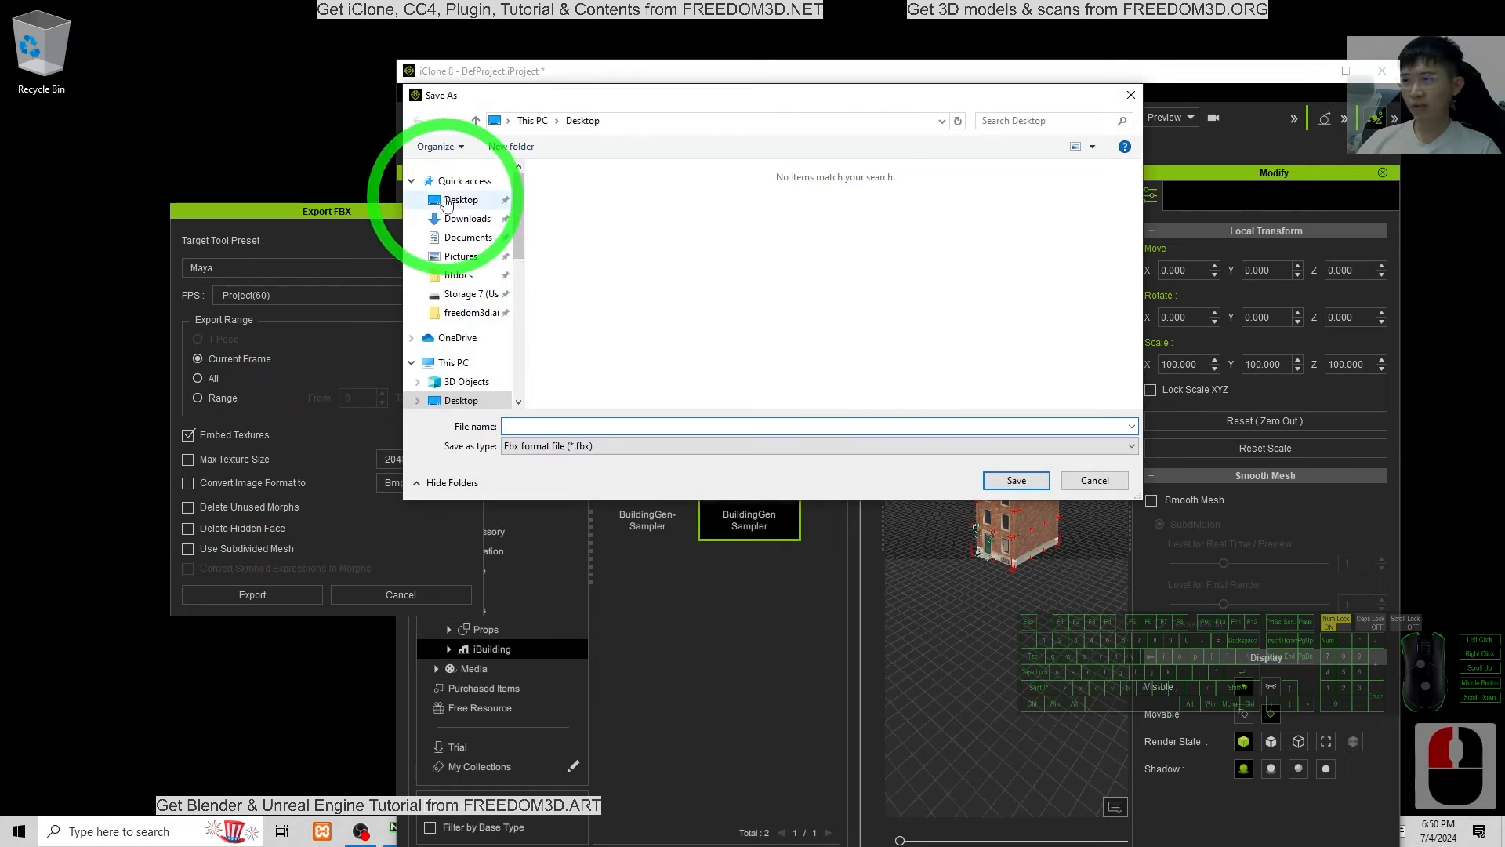
- Create a folder named Building01 on the desktop and save the FBX in it as Building 01
right_click(572, 270)
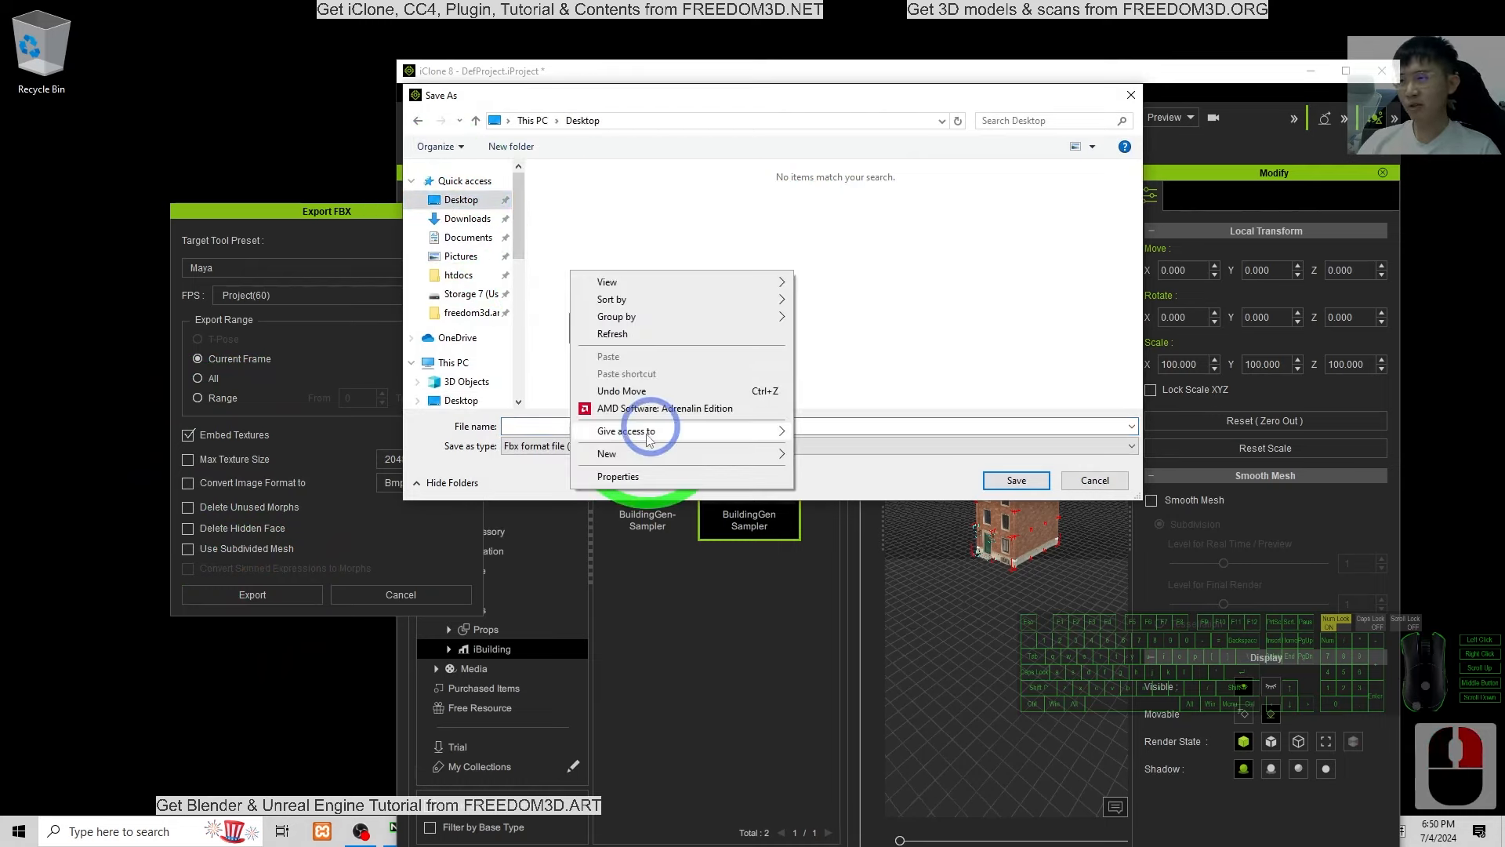
mouse_move(633, 462)
left_click(878, 453)
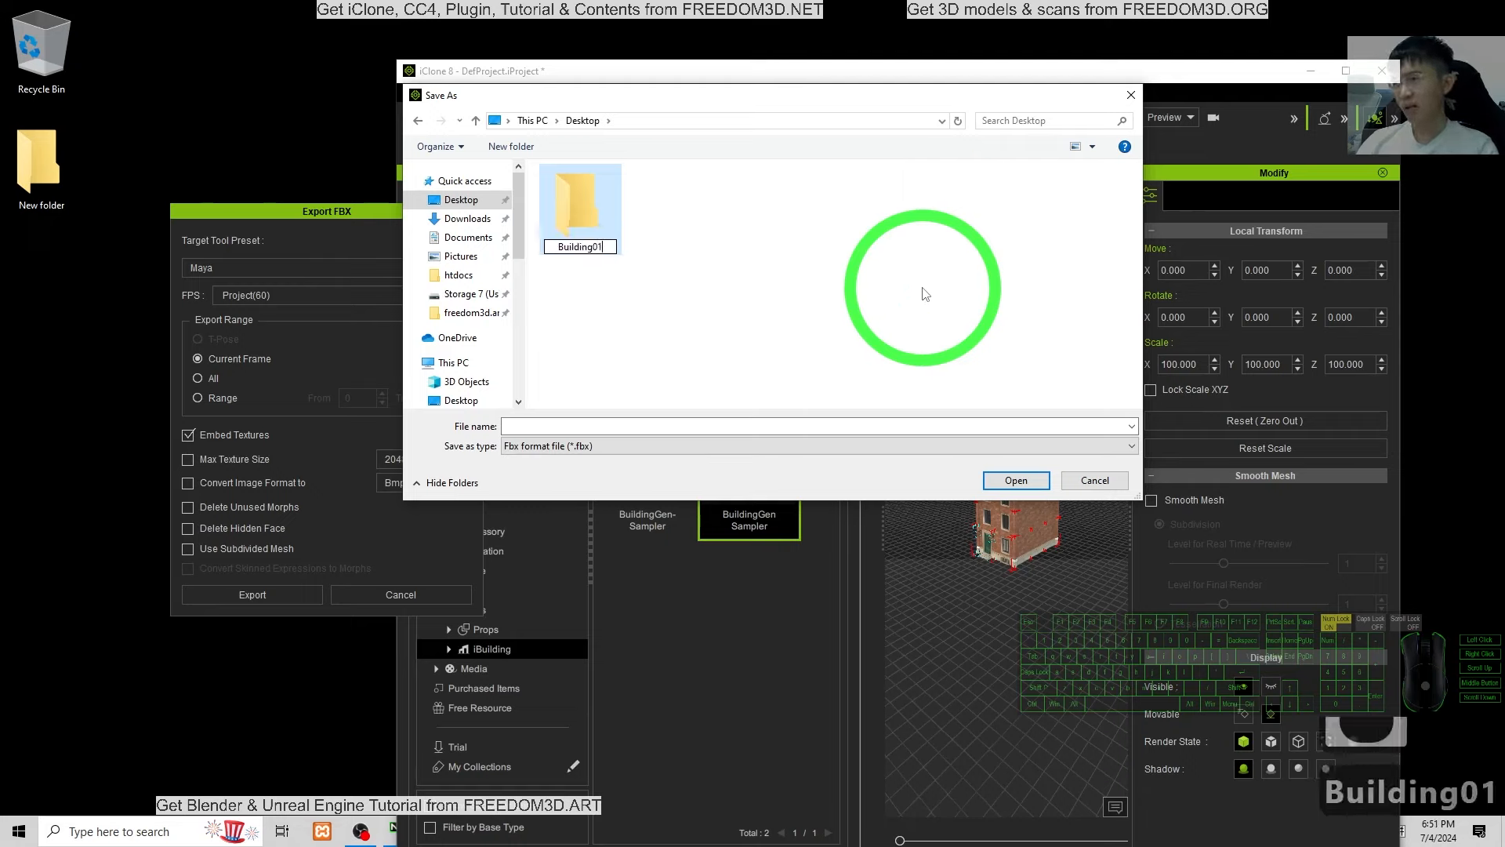
key("Return")
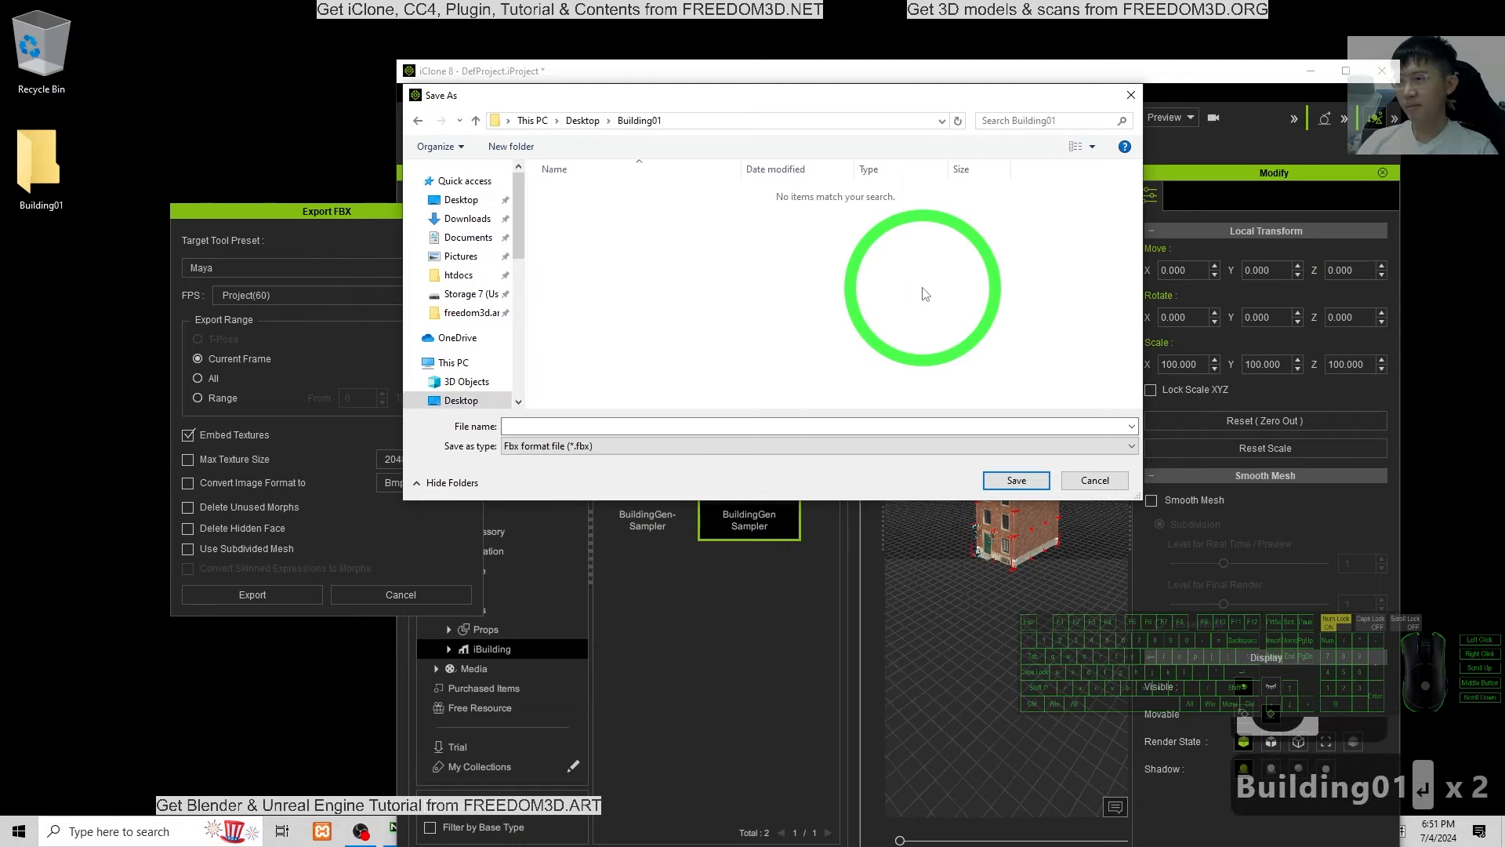
left_click(590, 424)
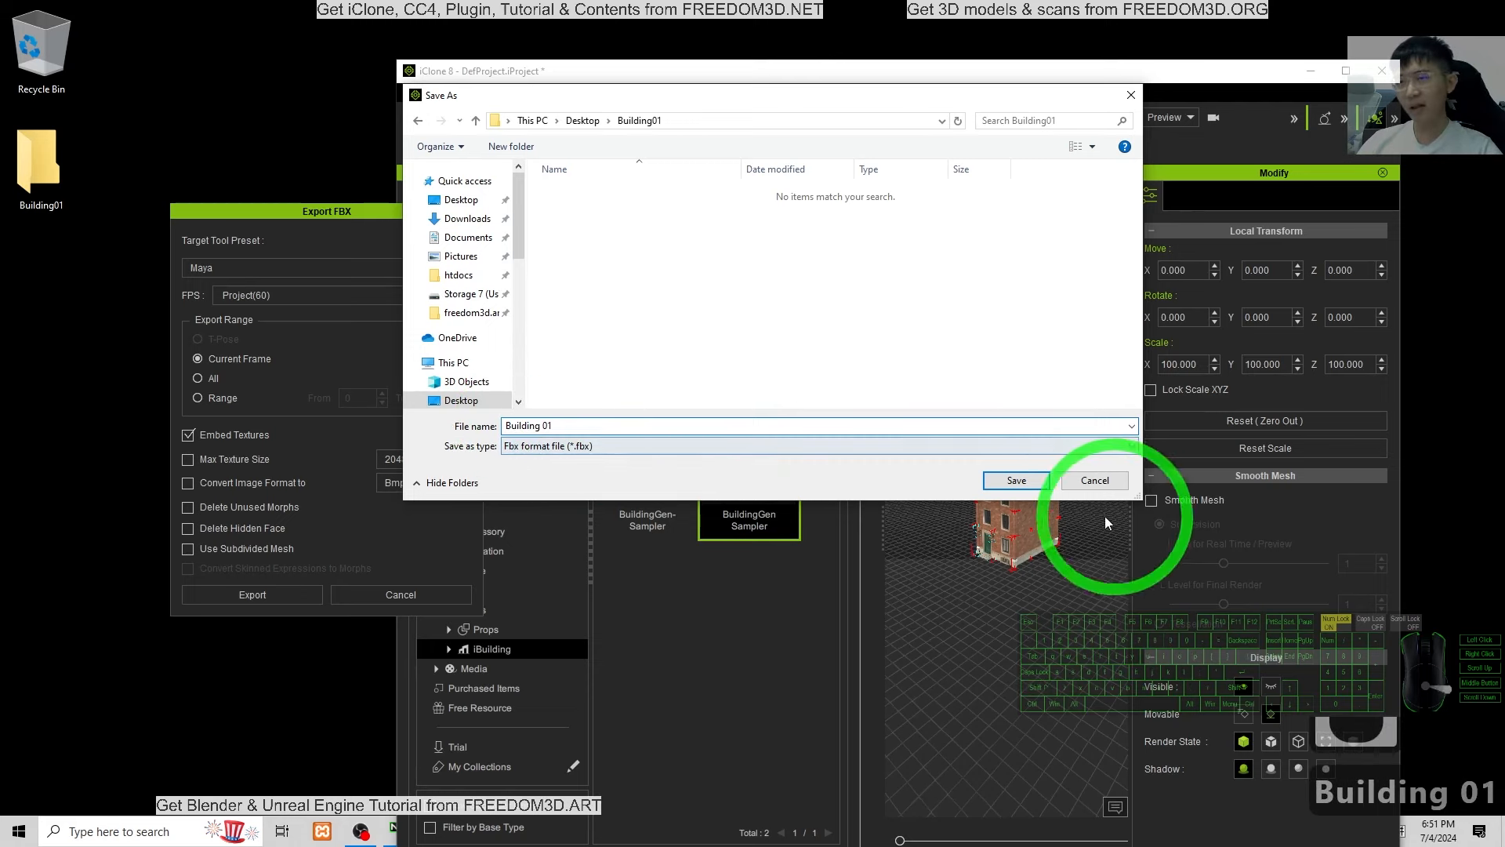
left_click(1017, 480)
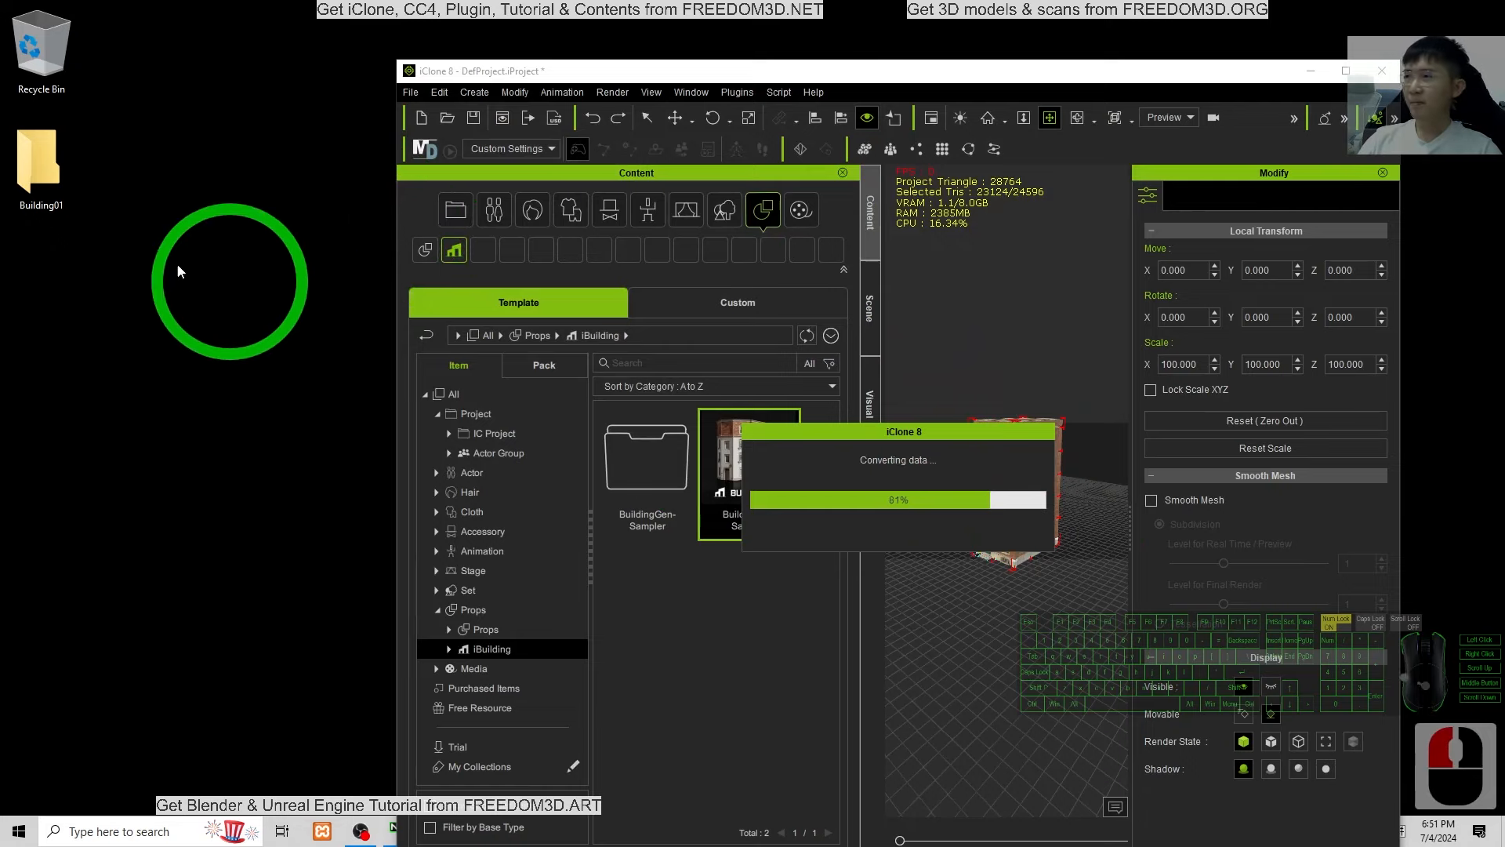
- Open the Building01 folder on the desktop and select Building 01.fbx
left_click(44, 149)
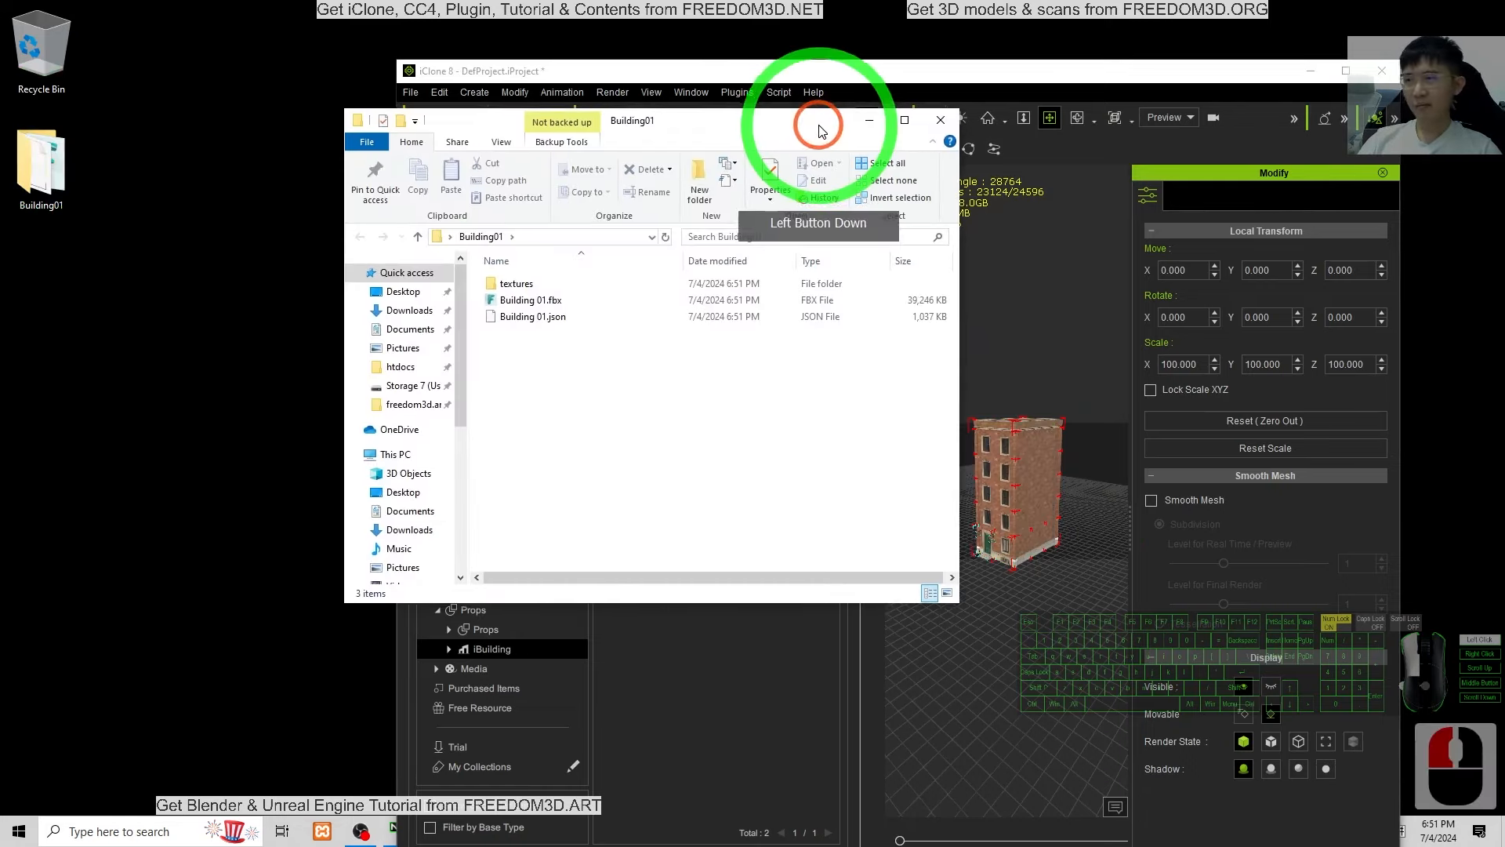
double_click(86, 180)
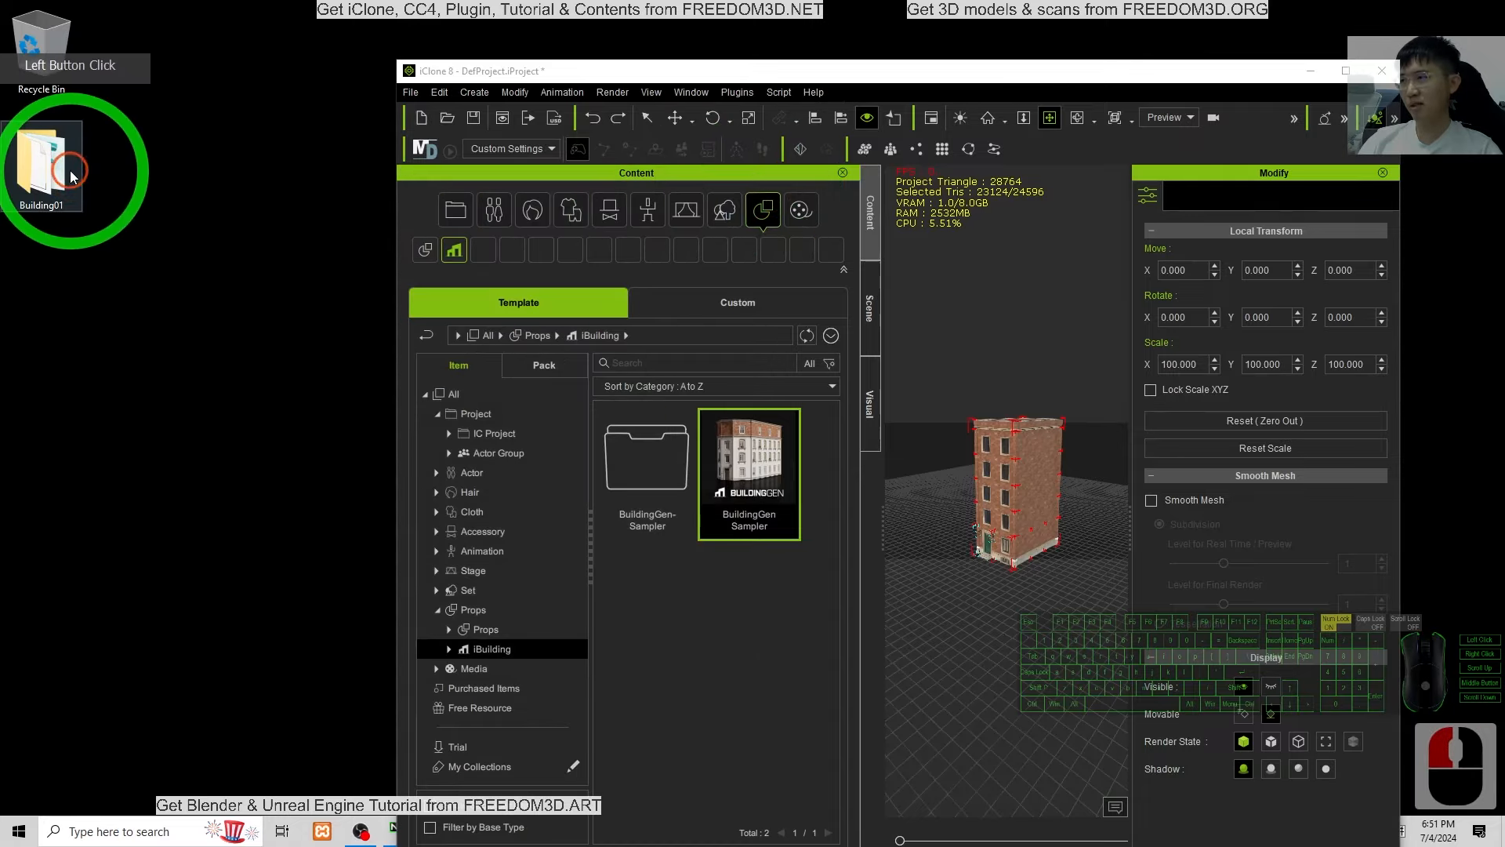
left_click(326, 374)
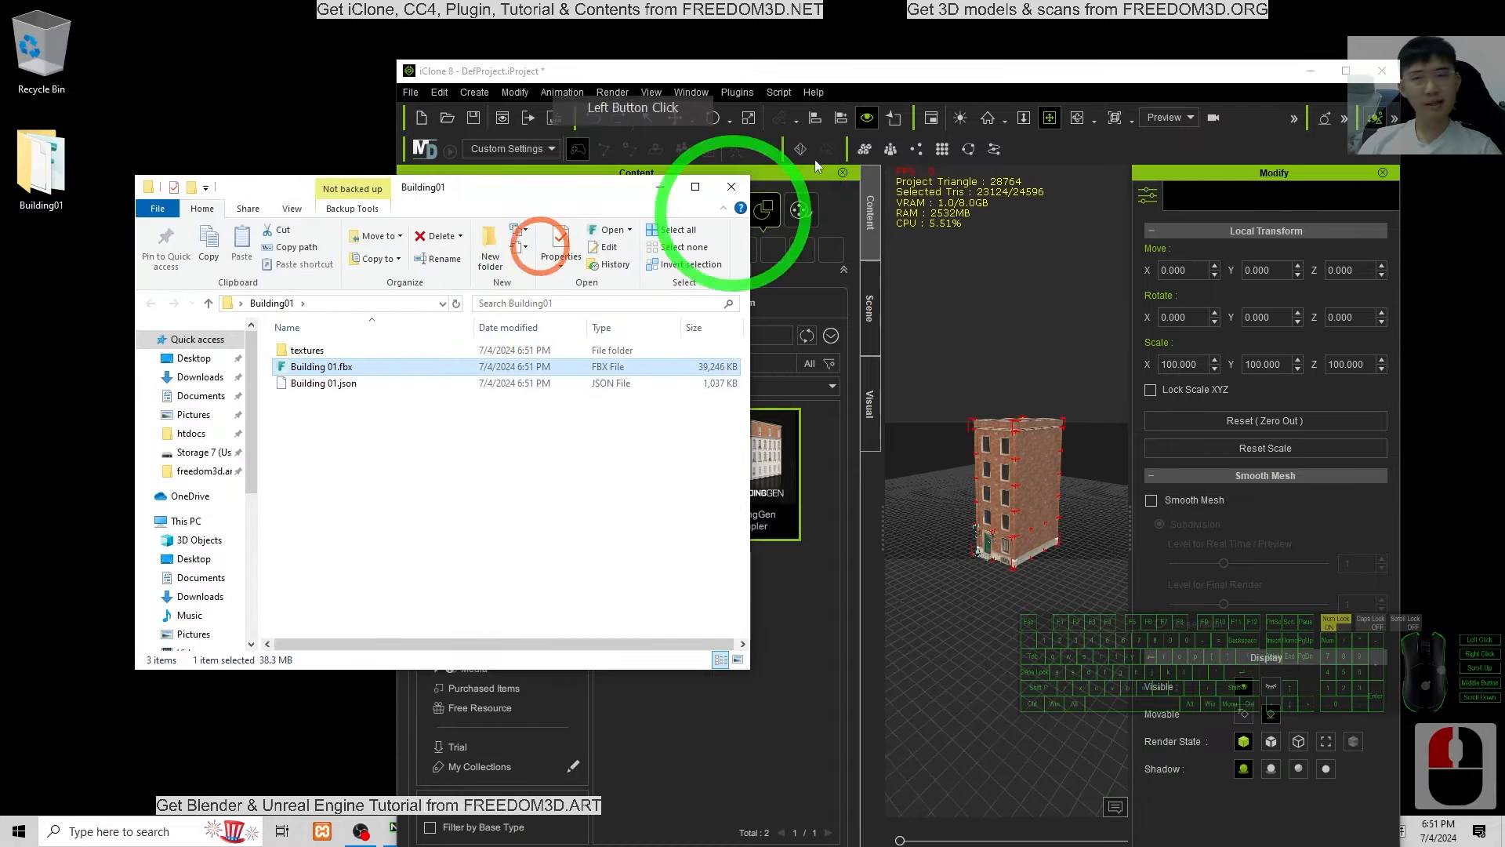
- Minimize iClone 8, switch to iClone 7 and arrange its window beside the Building01 folder
left_click(1310, 71)
left_click(898, 830)
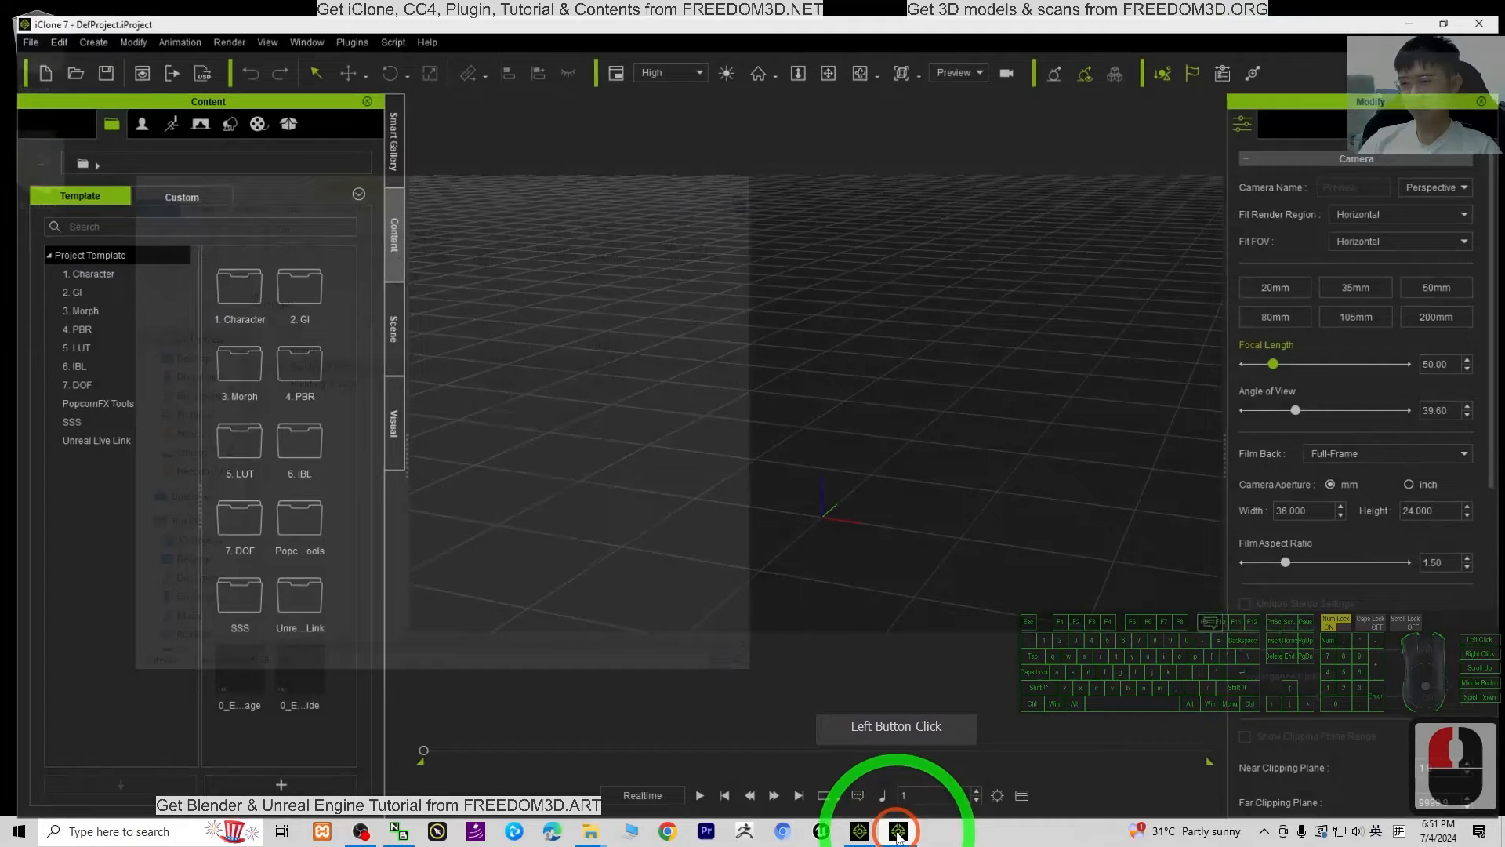
left_click(683, 259)
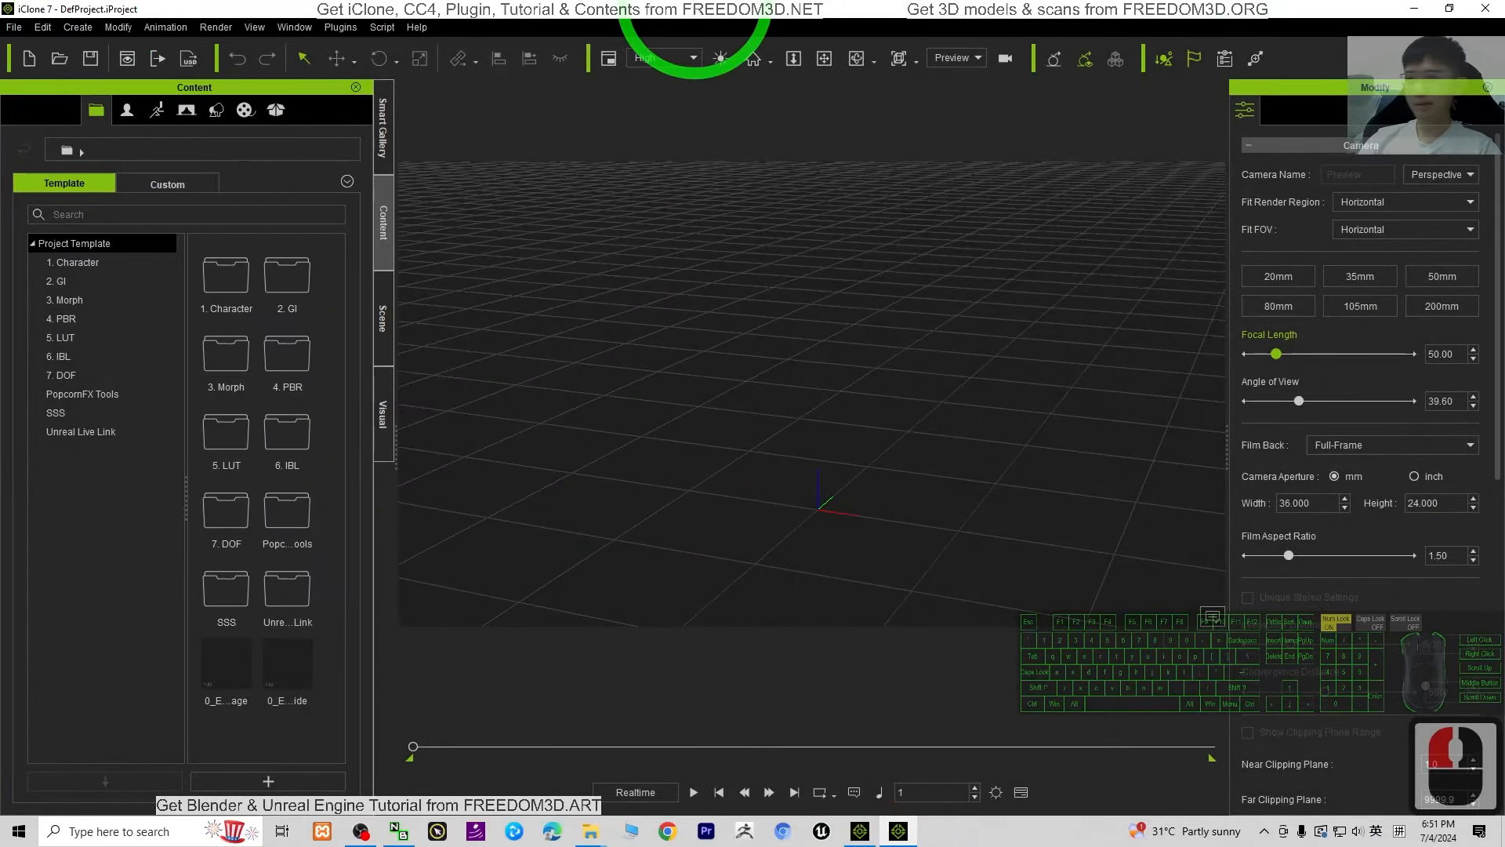
left_click_drag(693, 5, 932, 48)
left_click(292, 179)
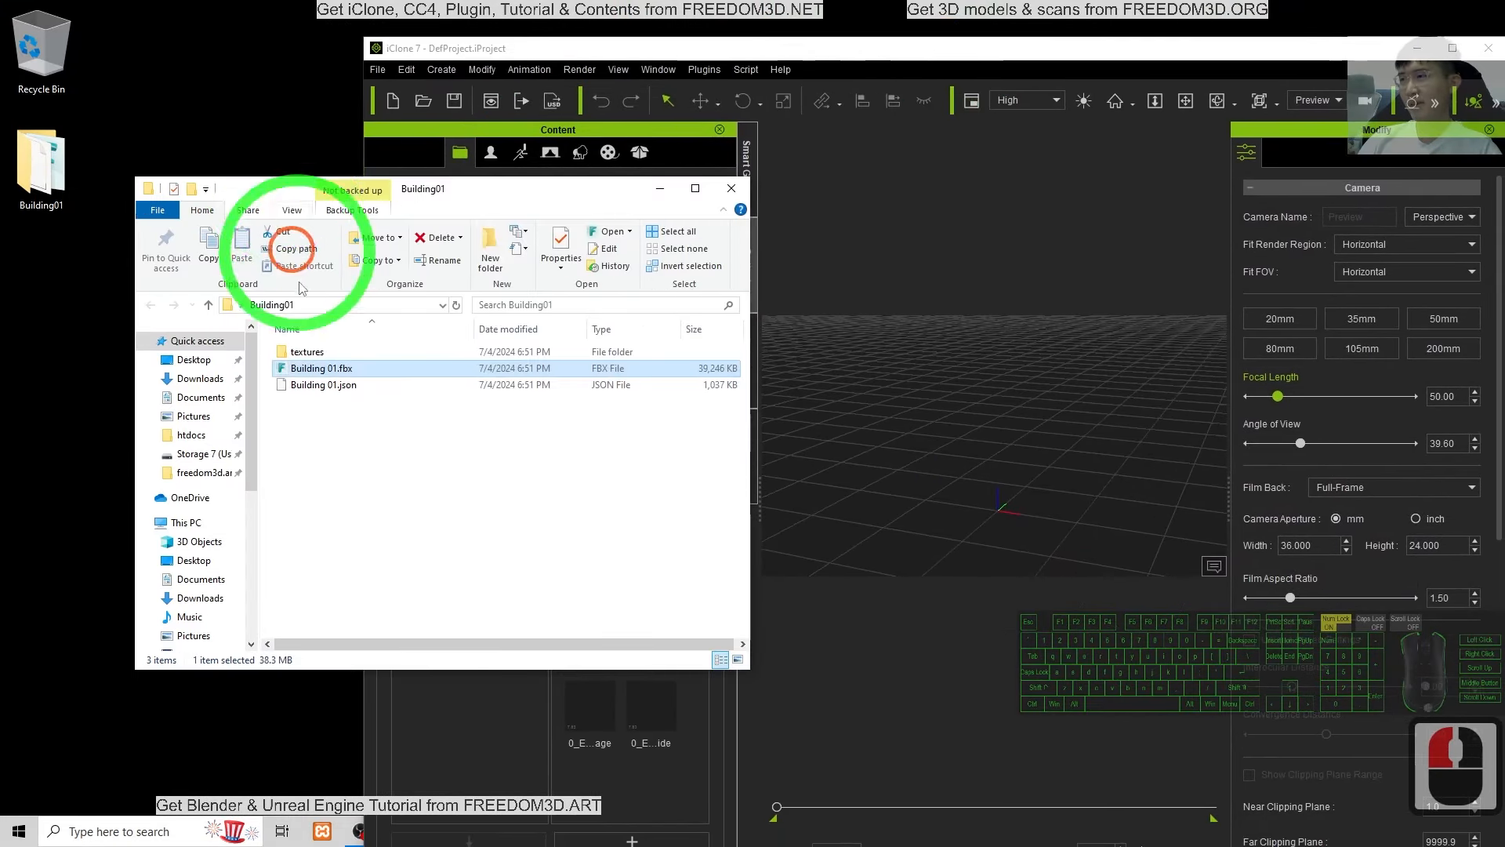
- Import Building 01.fbx from the folder into the iClone 7 scene, breaking its meshes up into sub-props
left_click_drag(325, 368, 1004, 513)
left_click(1055, 57)
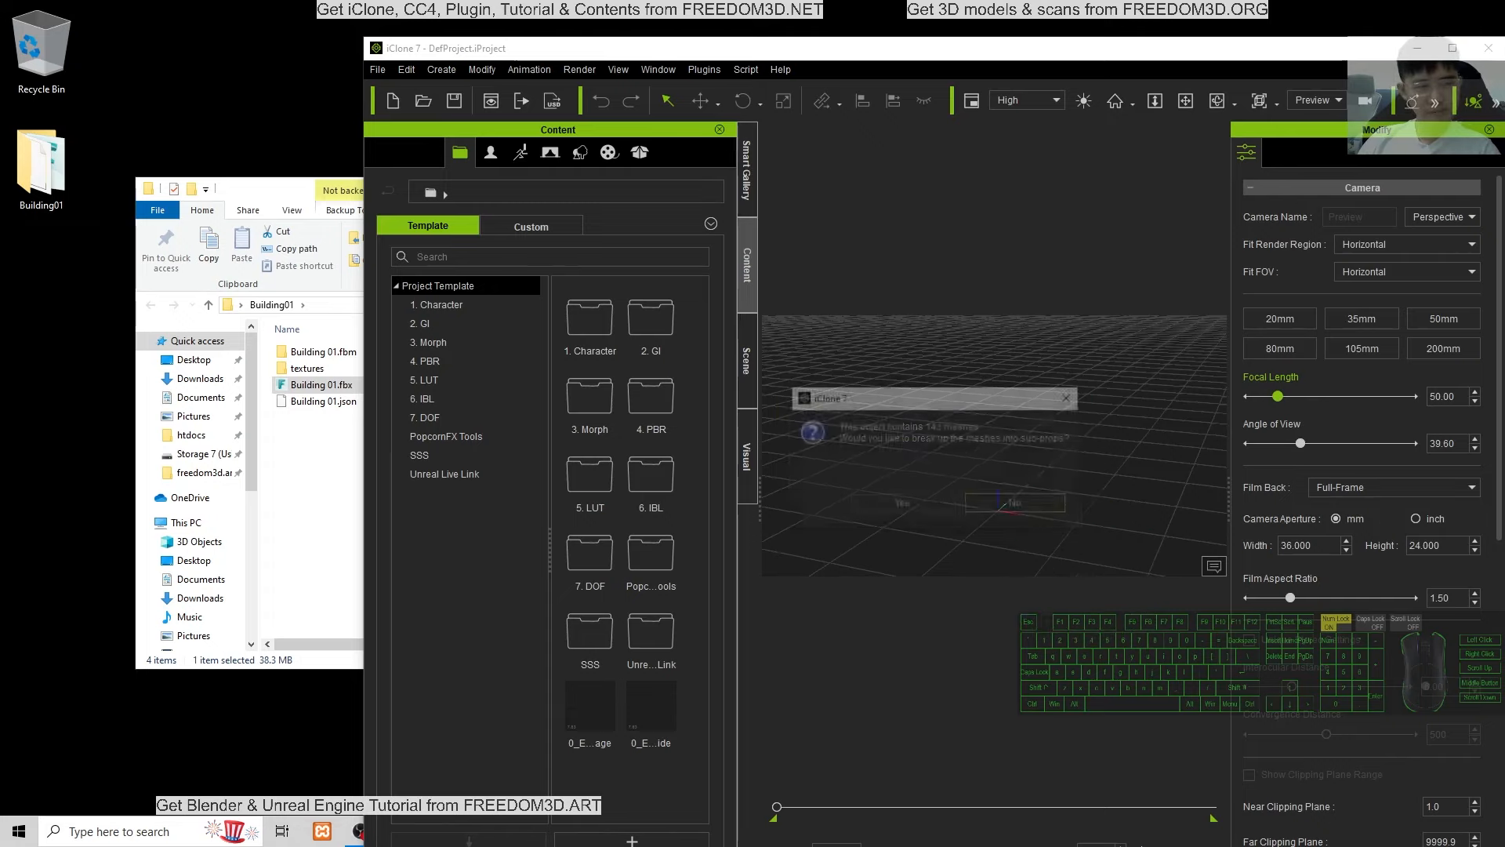
left_click(1277, 524)
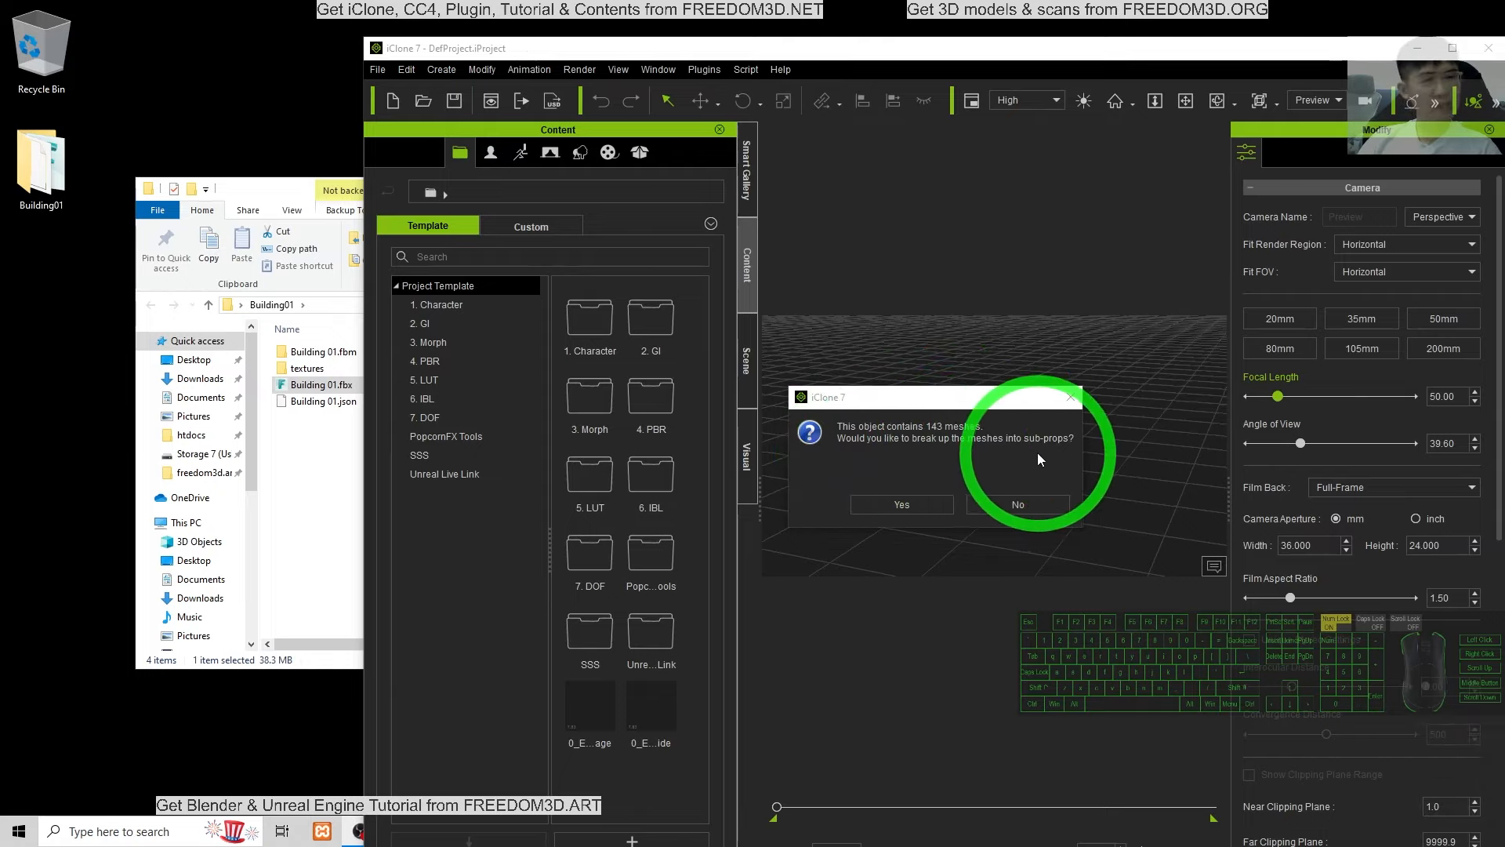
left_click(897, 499)
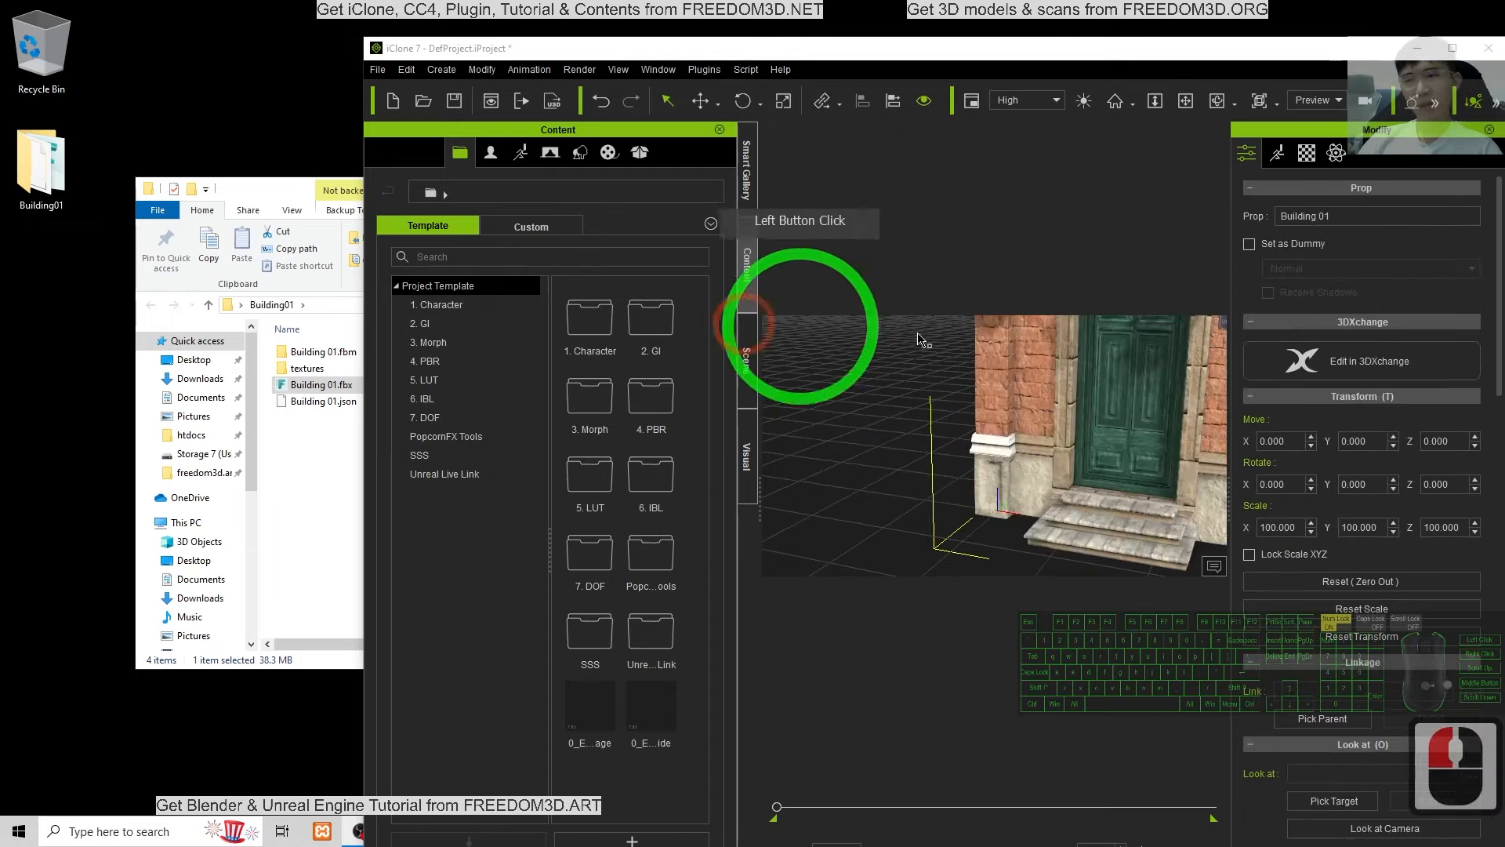
- Maximize the window and examine the imported building in the viewport and its sub-props in the scene hierarchy
scroll(1134, 365, "down", 5)
left_click(1452, 49)
scroll(995, 379, "down", 19)
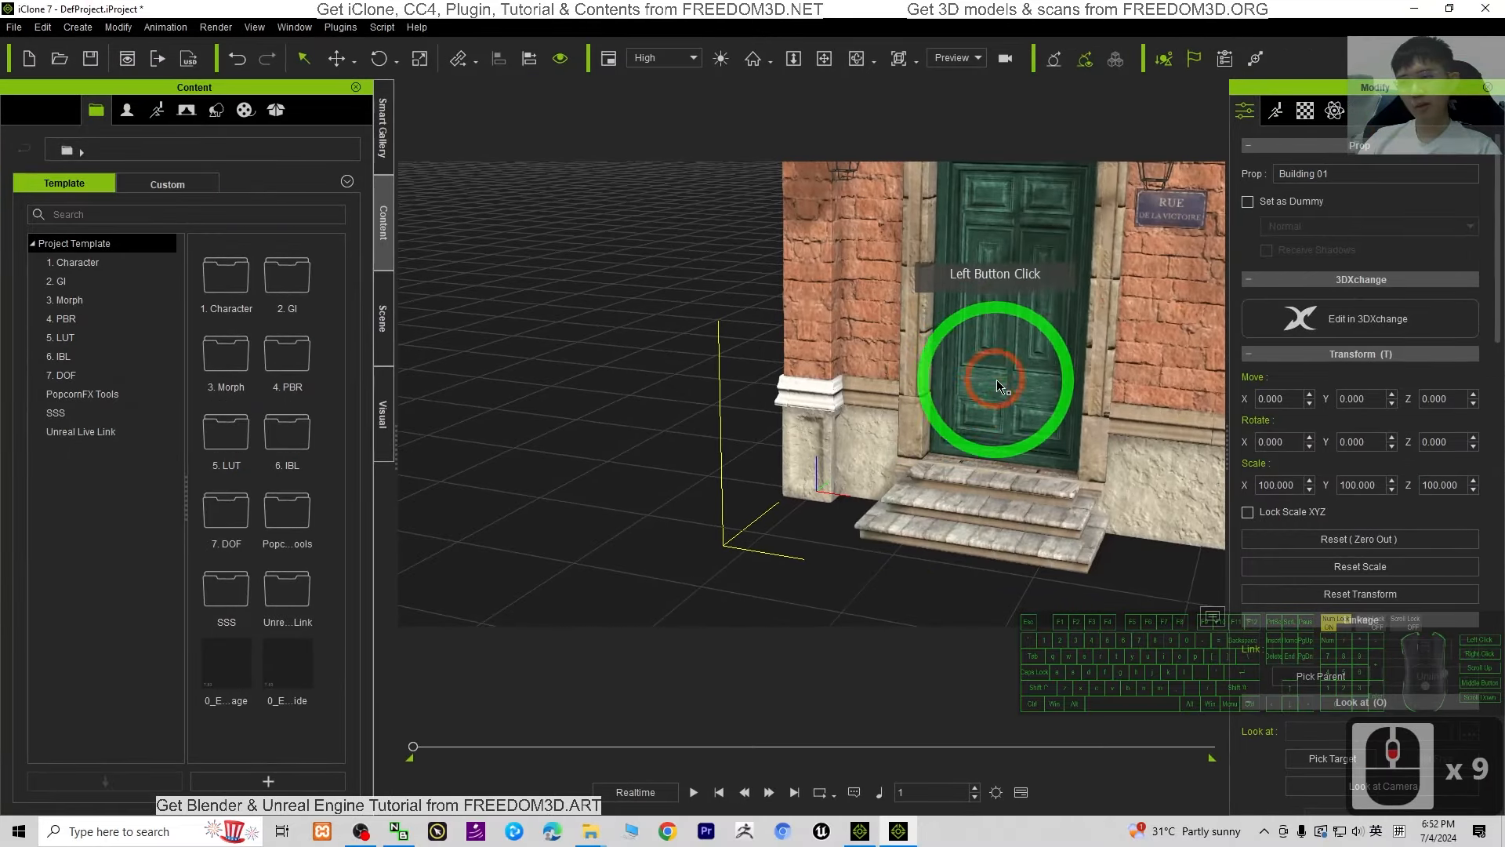
scroll(1069, 336, "down", 16)
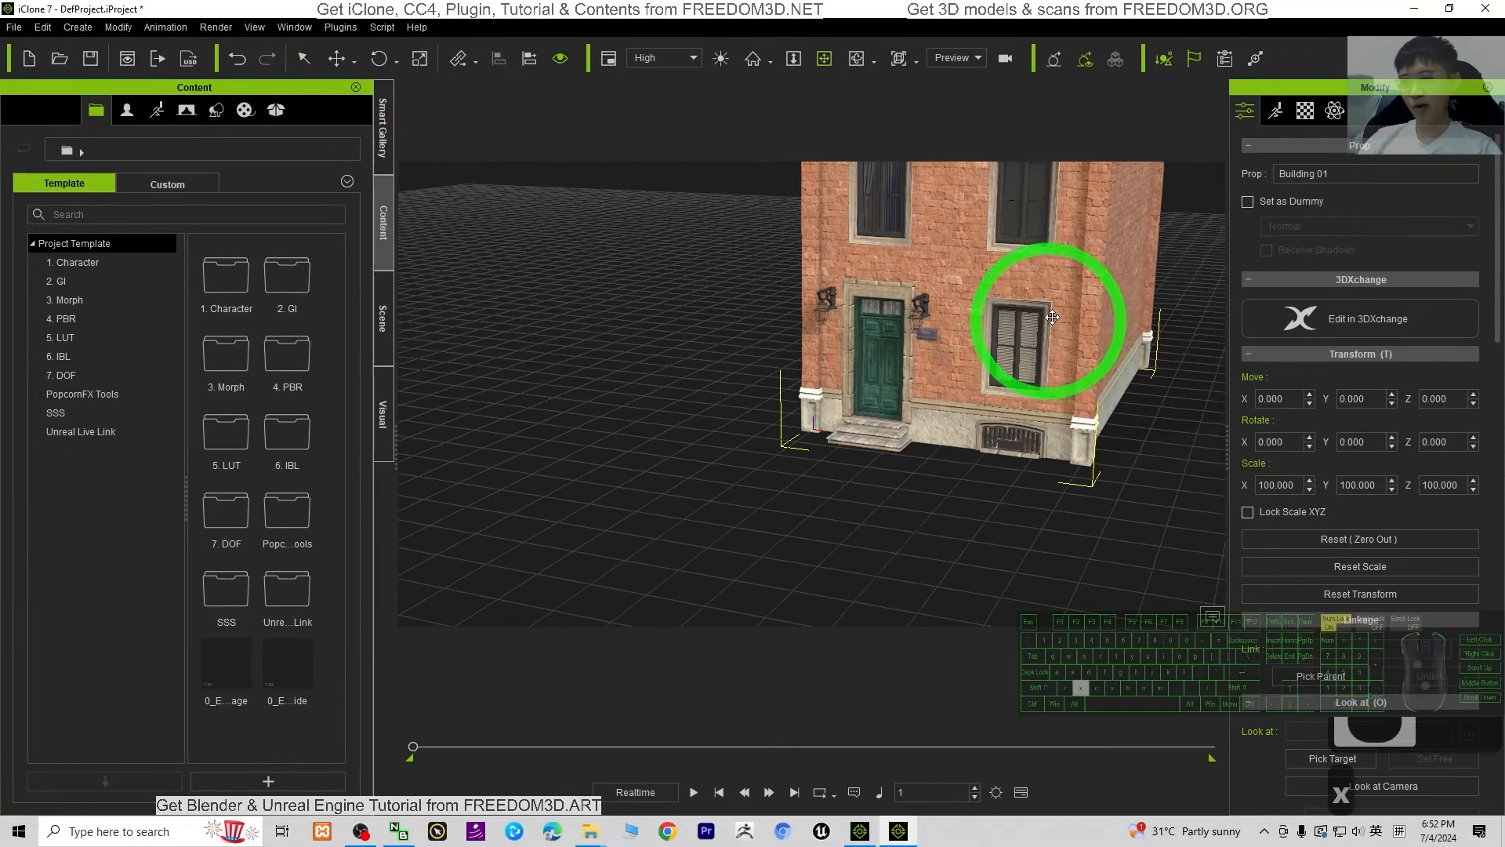
key("c")
left_click_drag(1024, 338, 580, 358)
left_click(383, 318)
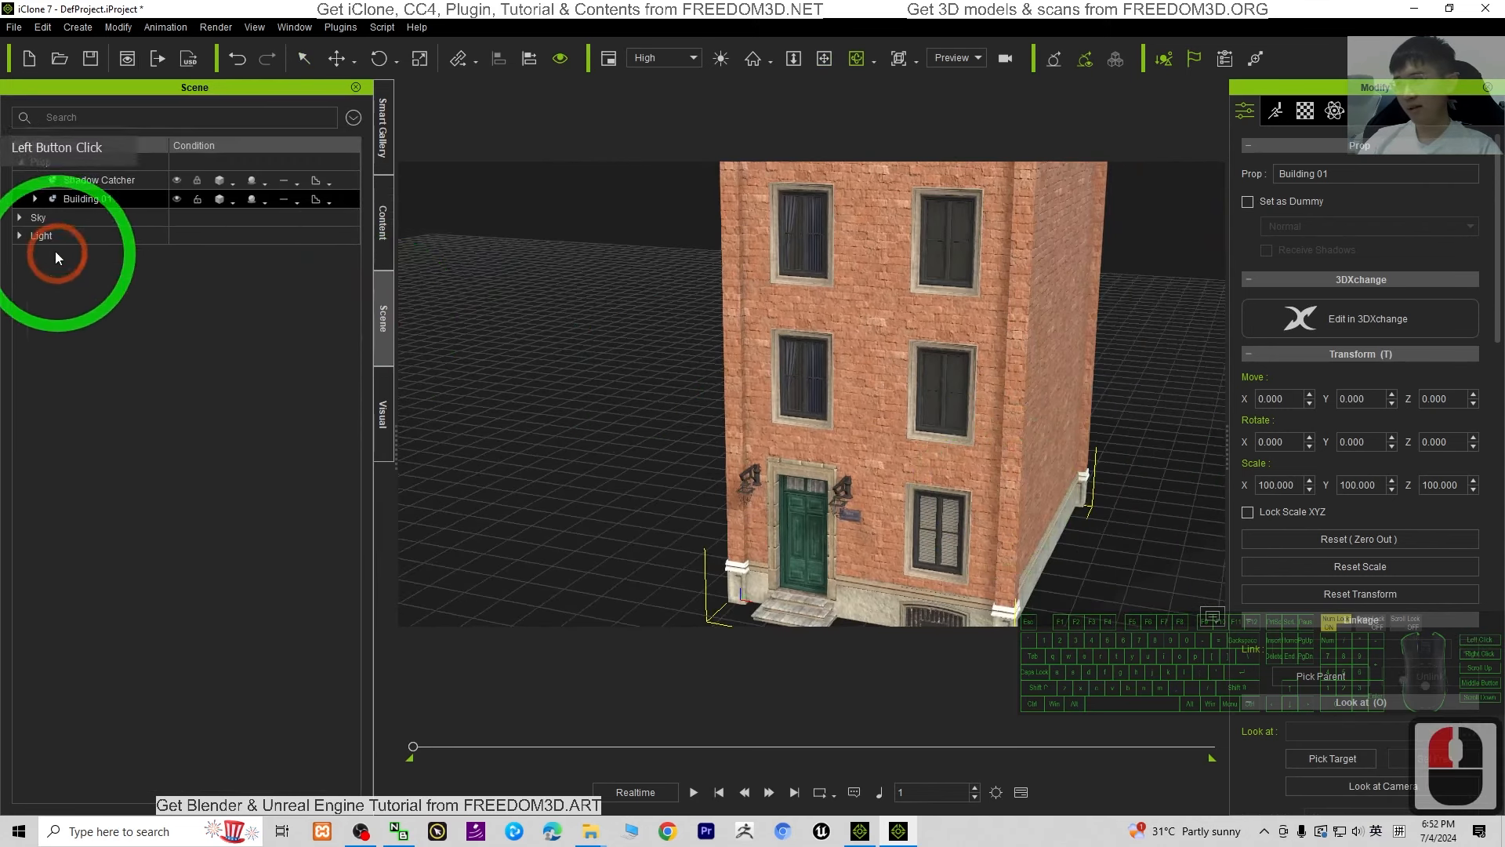
left_click(34, 199)
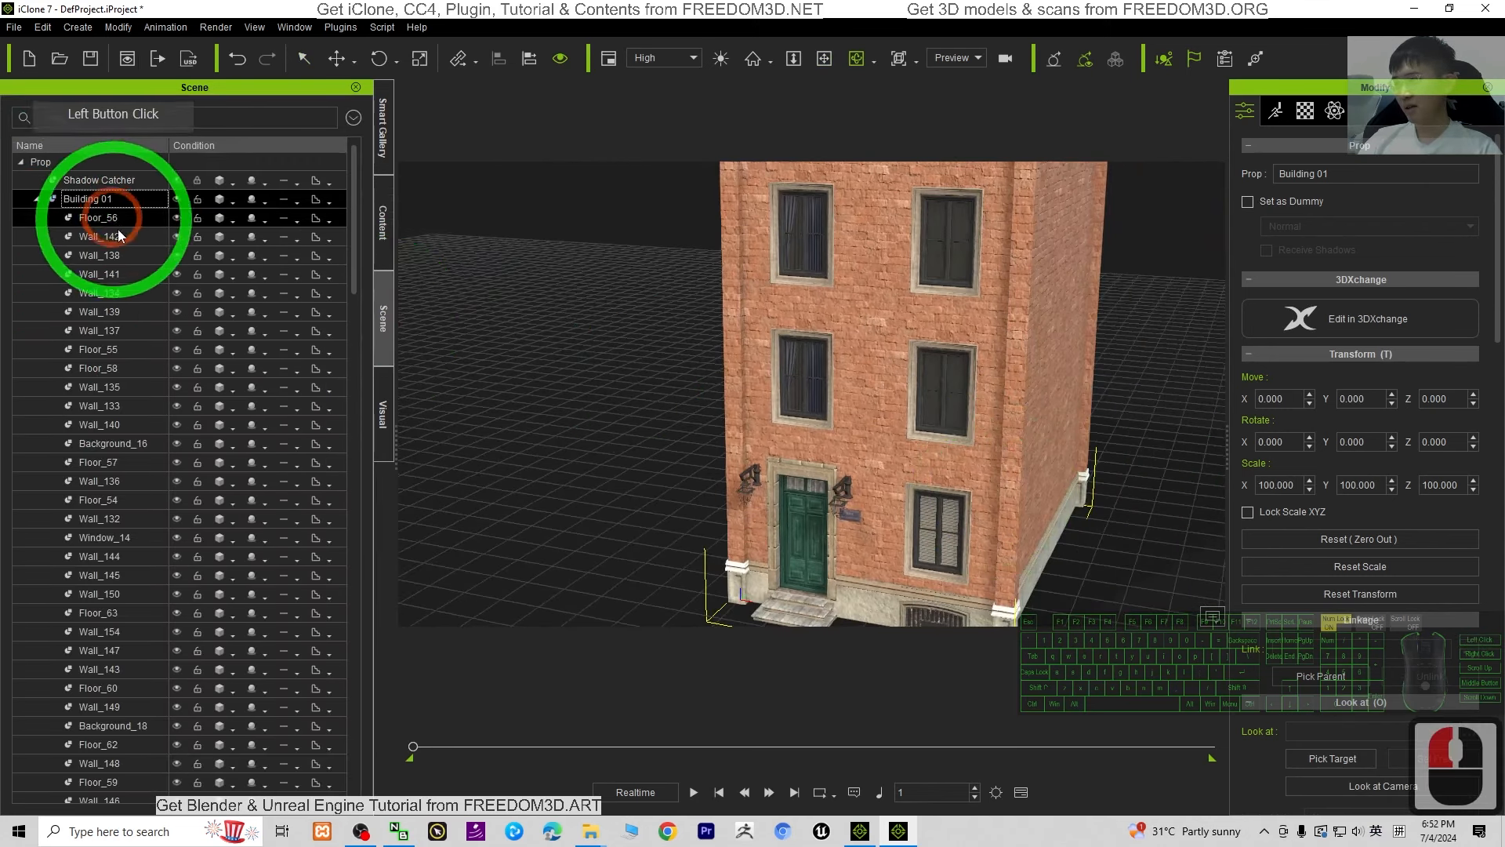
scroll(151, 370, "down", 9)
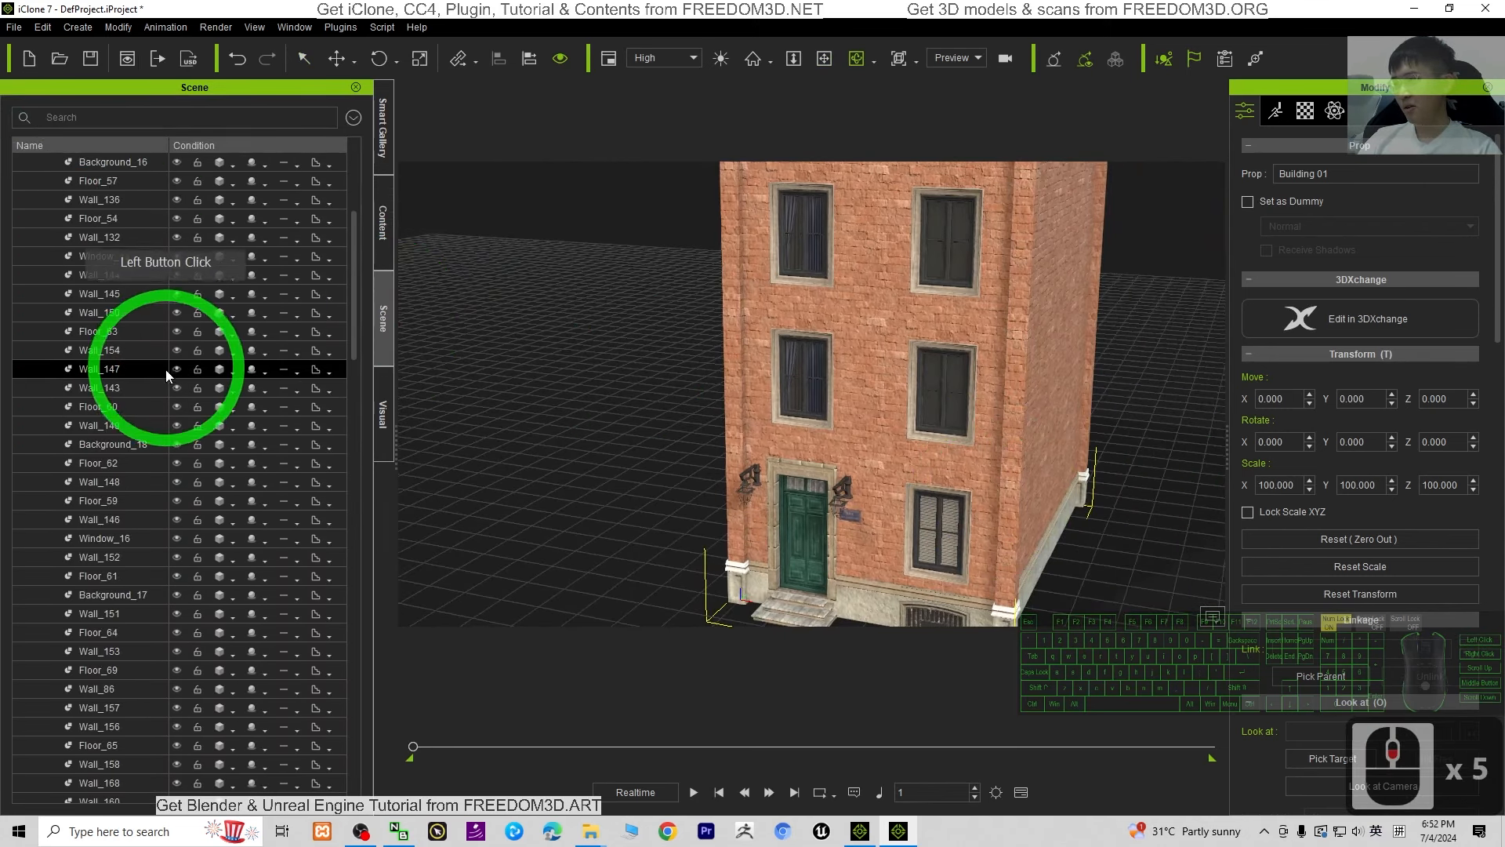
- Select the sub-prop Wall_86 that contains the green front door
double_click(810, 544)
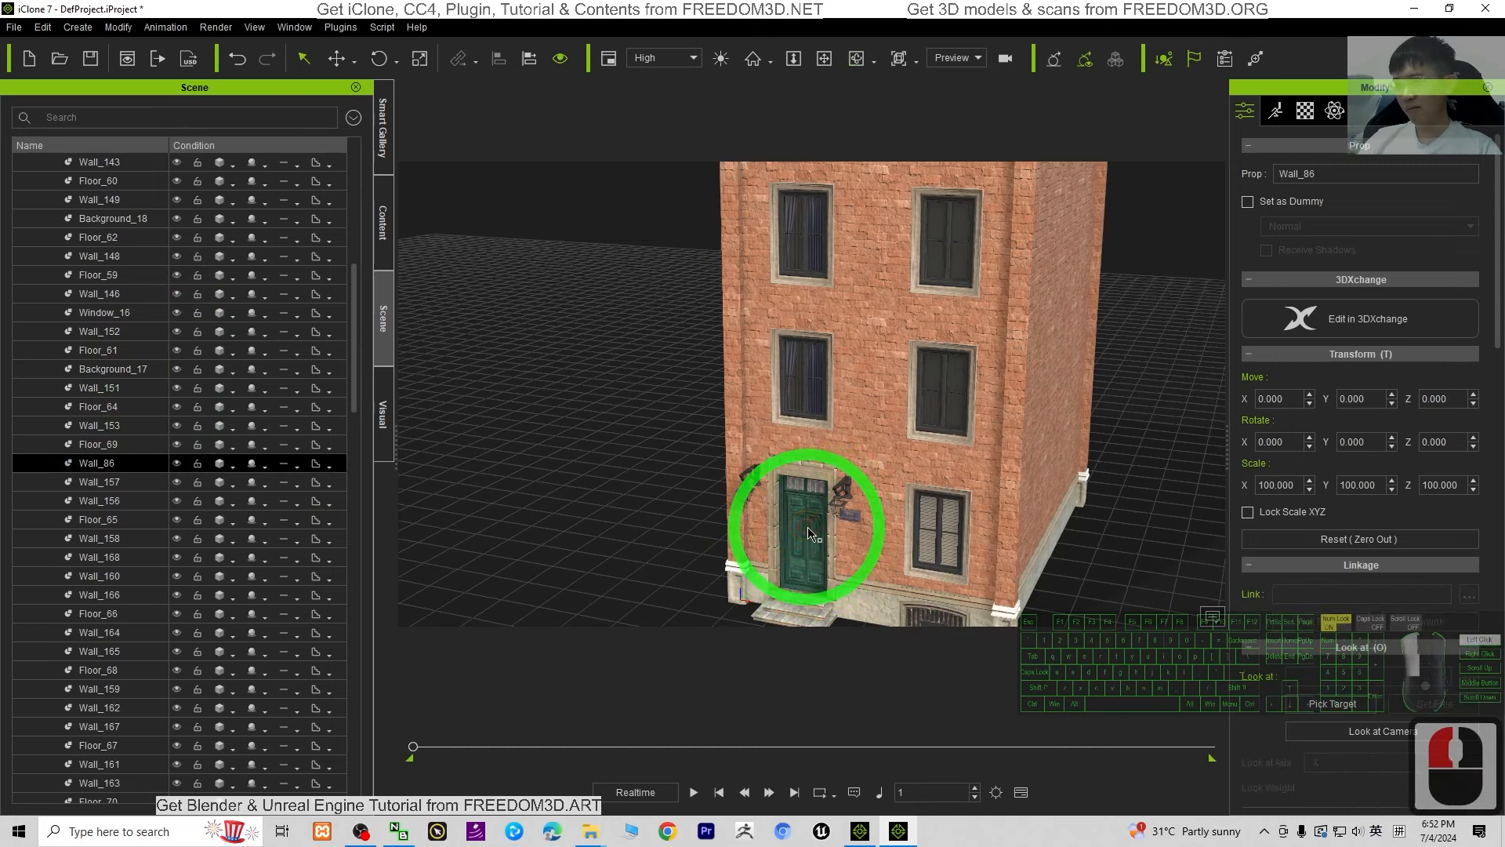
double_click(783, 534)
left_click(793, 533)
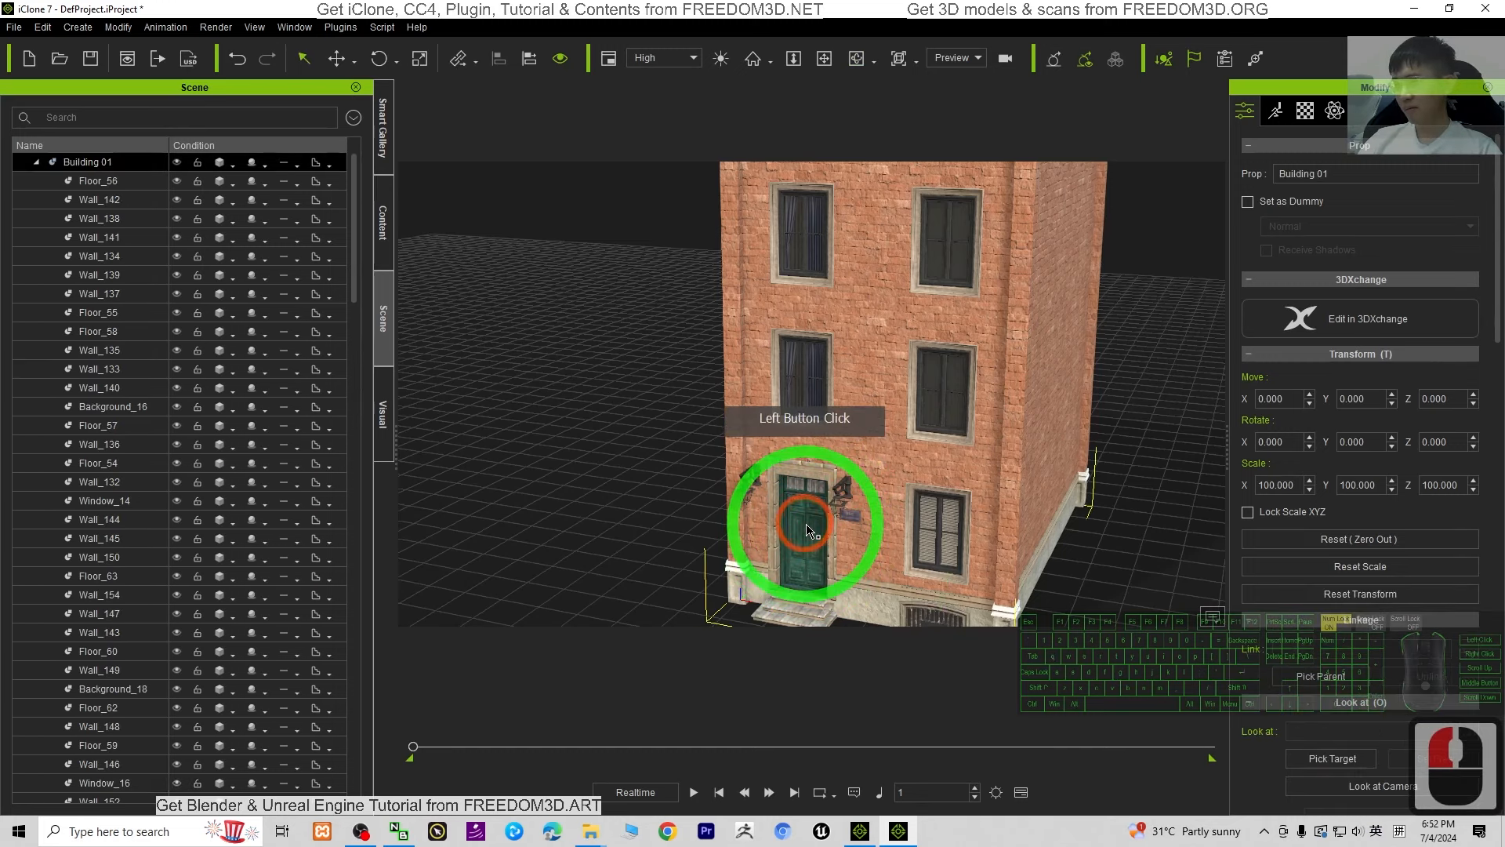
double_click(808, 530)
- Check the pivot of the door's sub-prop with the Rotate tool and inspect the front door up close
scroll(853, 538, "down", 2)
key("x")
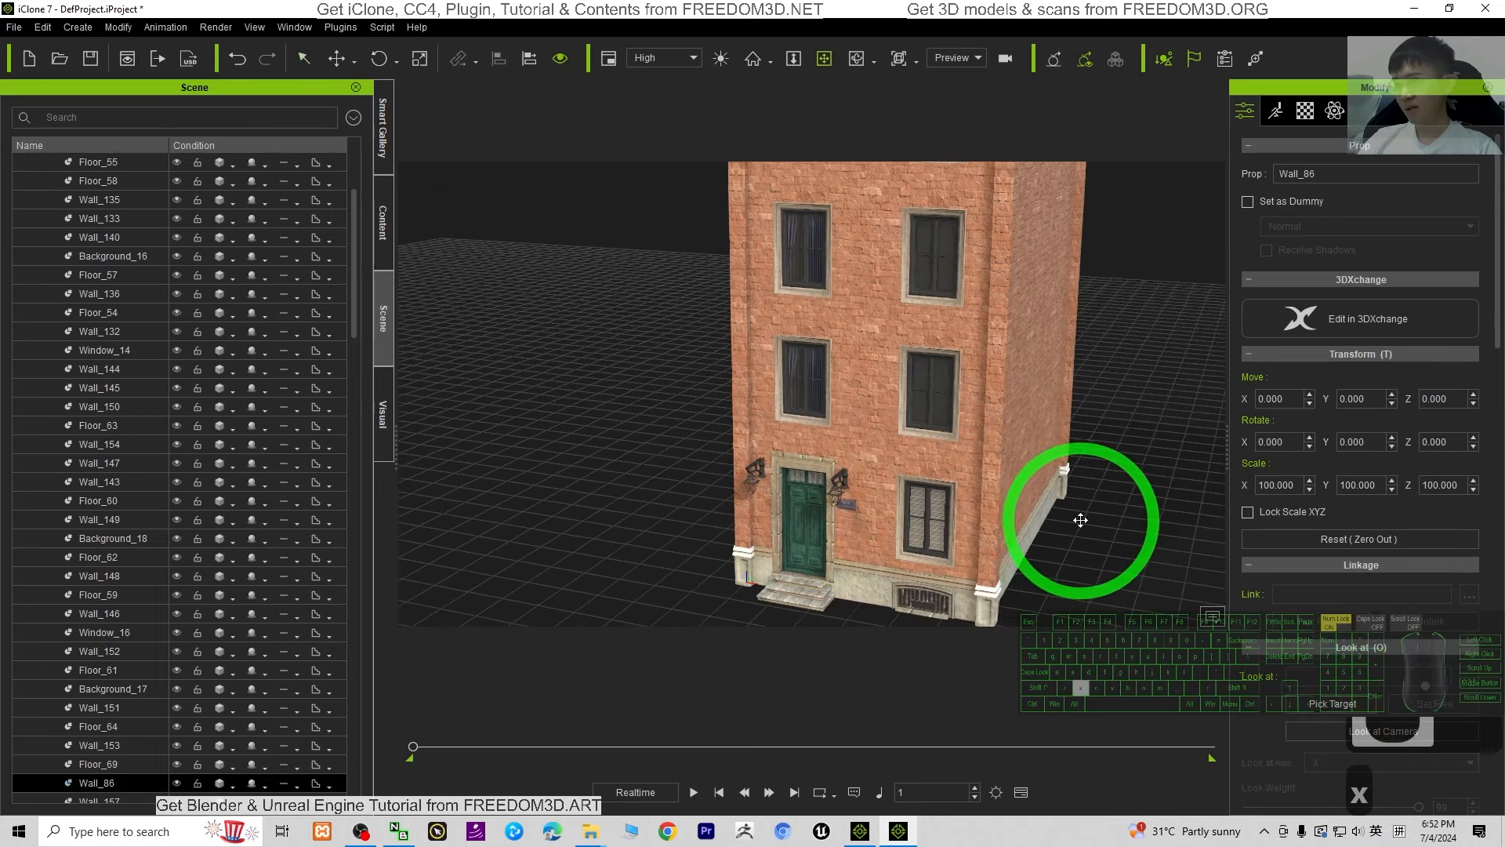
key("c")
left_click_drag(1080, 519, 1019, 484)
key("e")
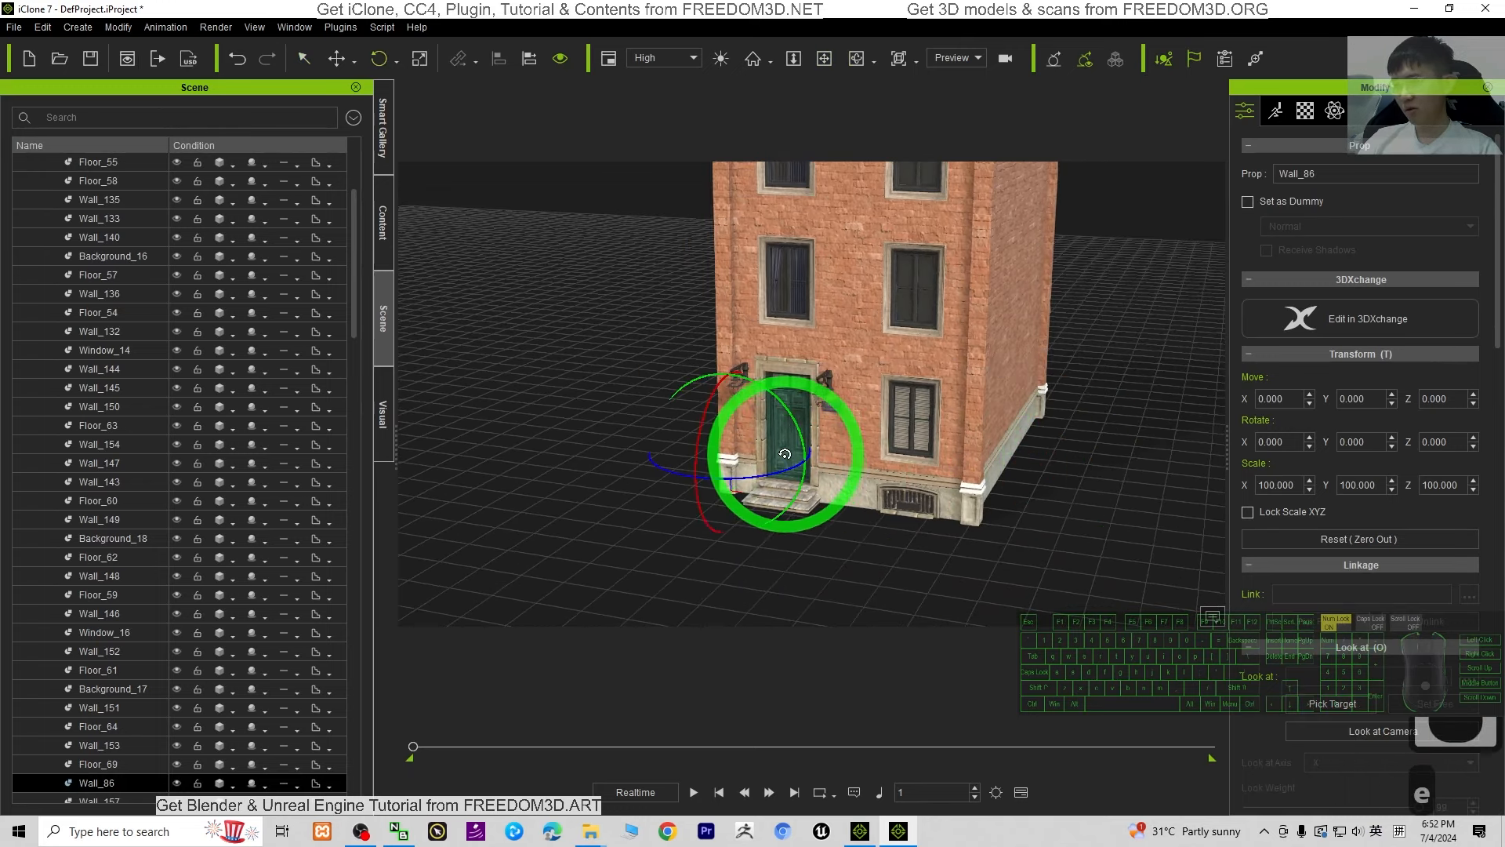
scroll(768, 493, "up", 6, "shift")
key("x")
left_click_drag(855, 554, 890, 433)
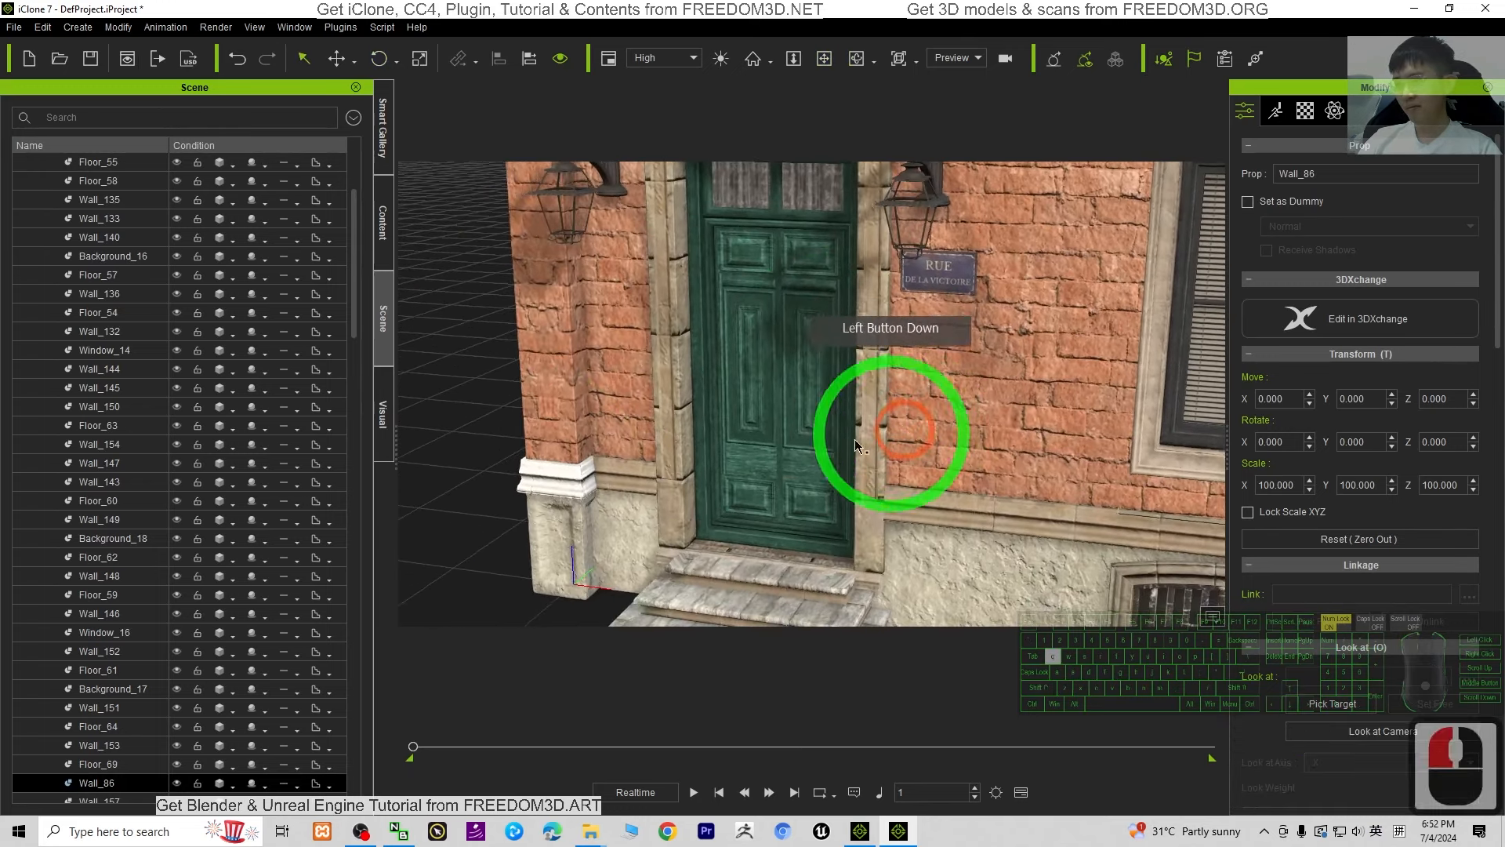
- Reselect the green front door sub-prop Wall_86 in the viewport and display its Rotate gizmo
key("q")
double_click(770, 423)
key("e")
double_click(756, 410)
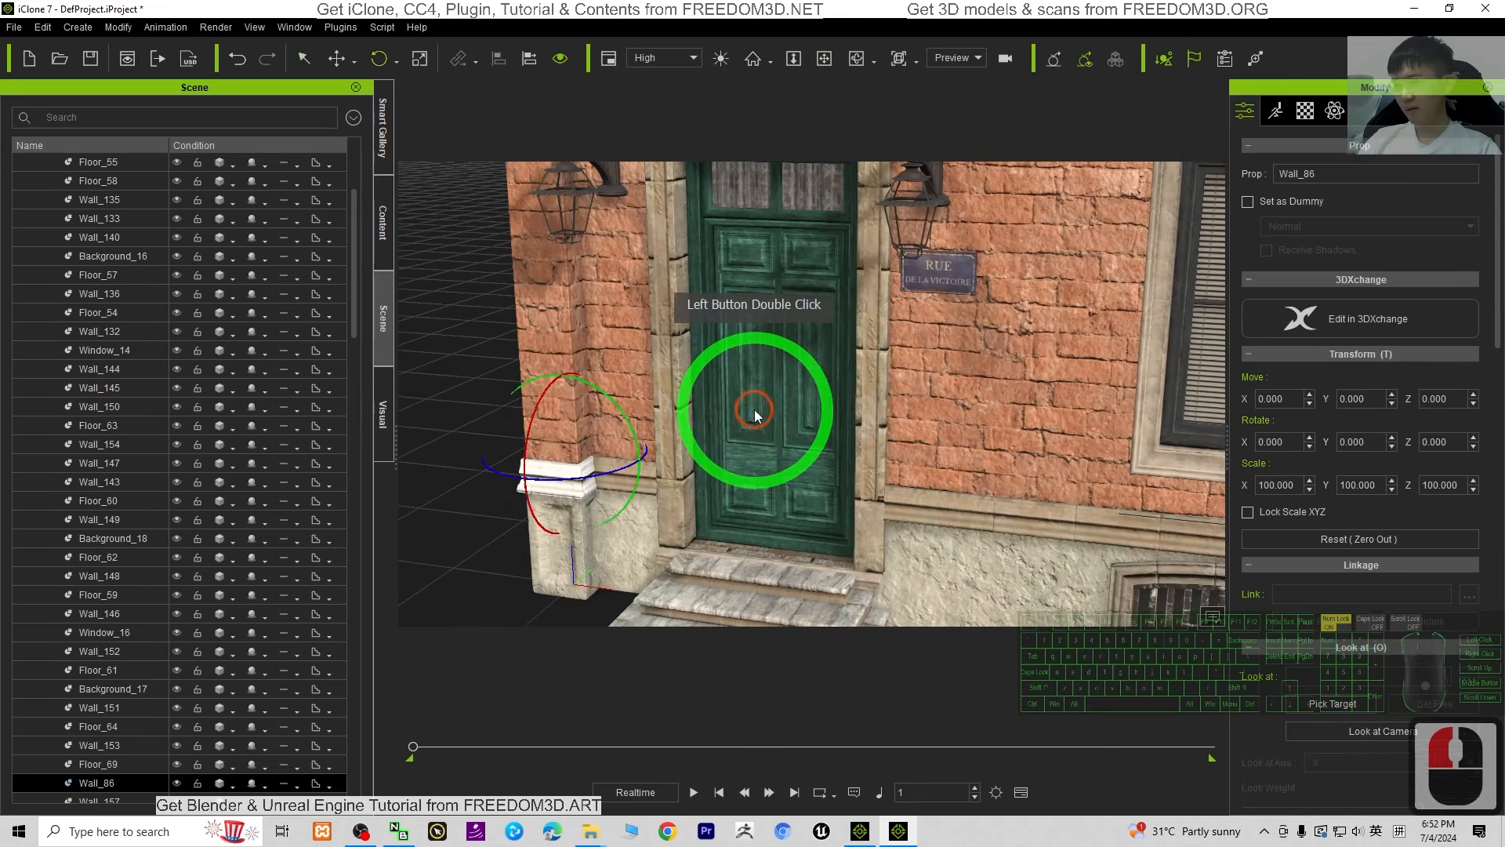
- Look for a separate door object in the Building 01 hierarchy, searching for "door" and browsing the full list of sub-props
scroll(235, 568, "down", 9)
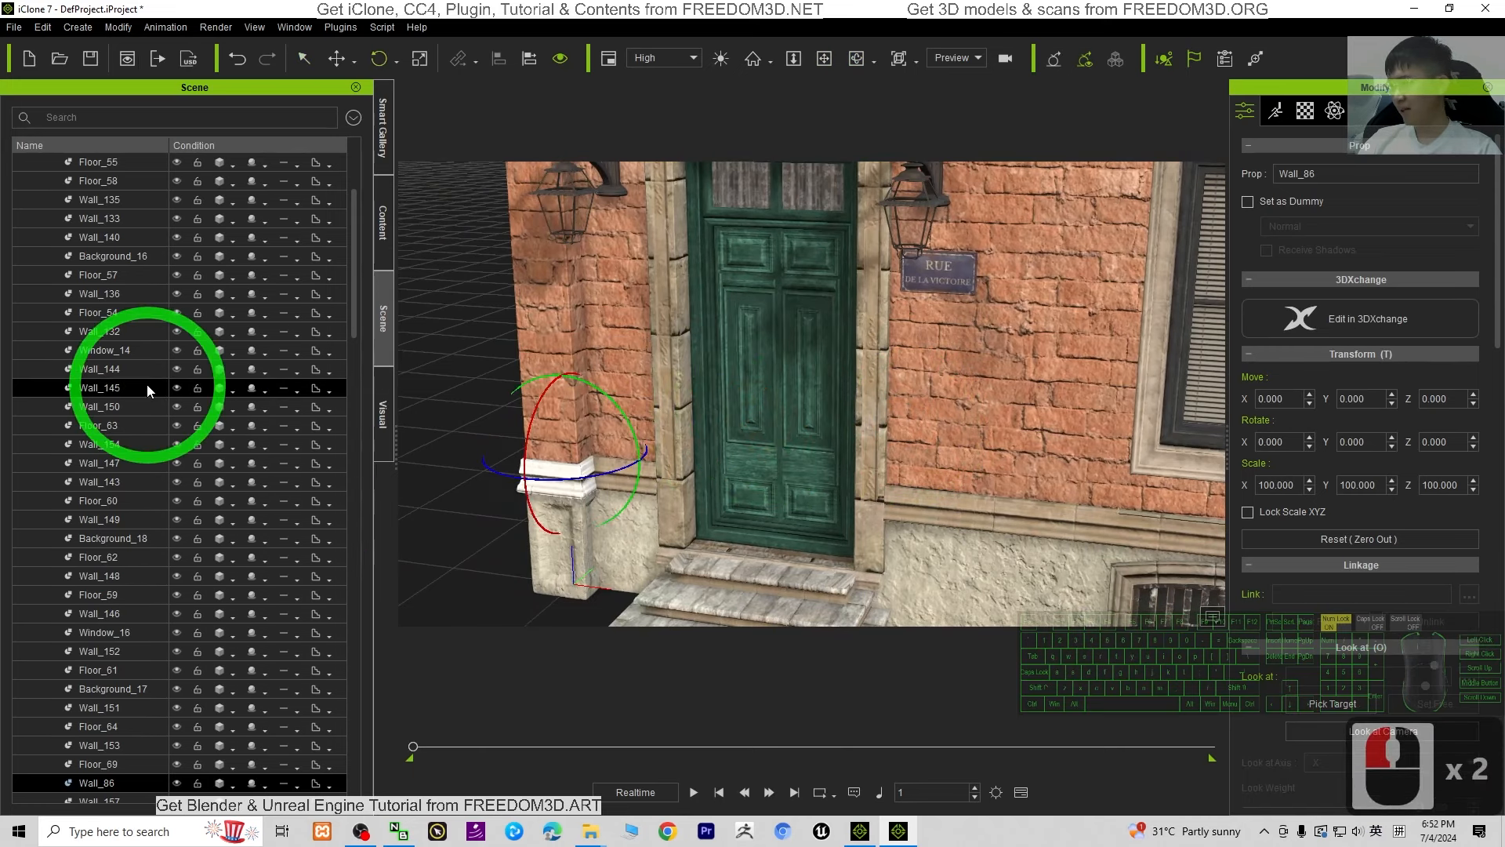
scroll(197, 539, "down", 18)
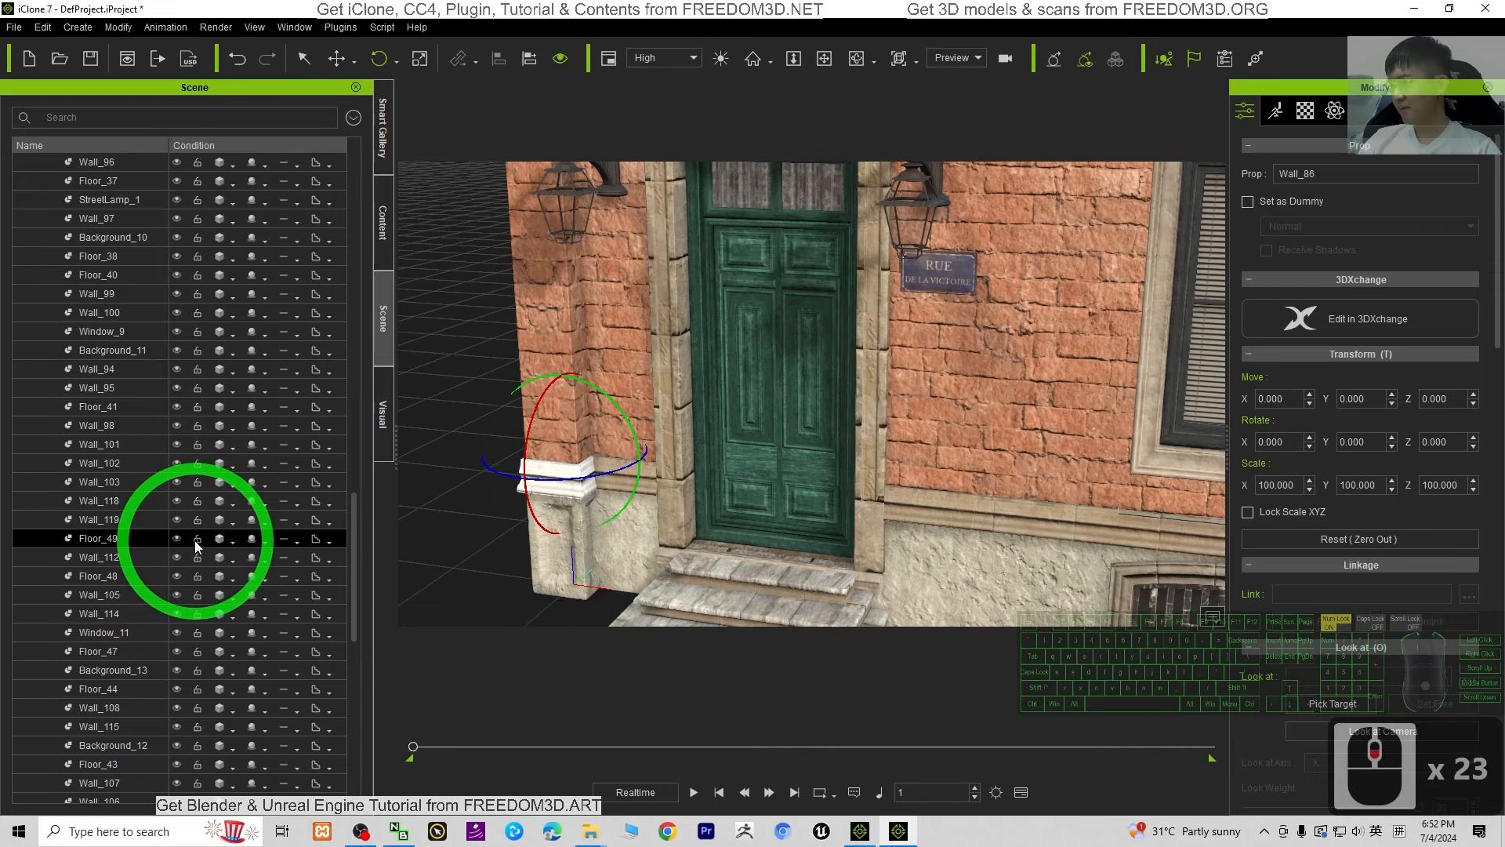
left_click(158, 115)
type("door")
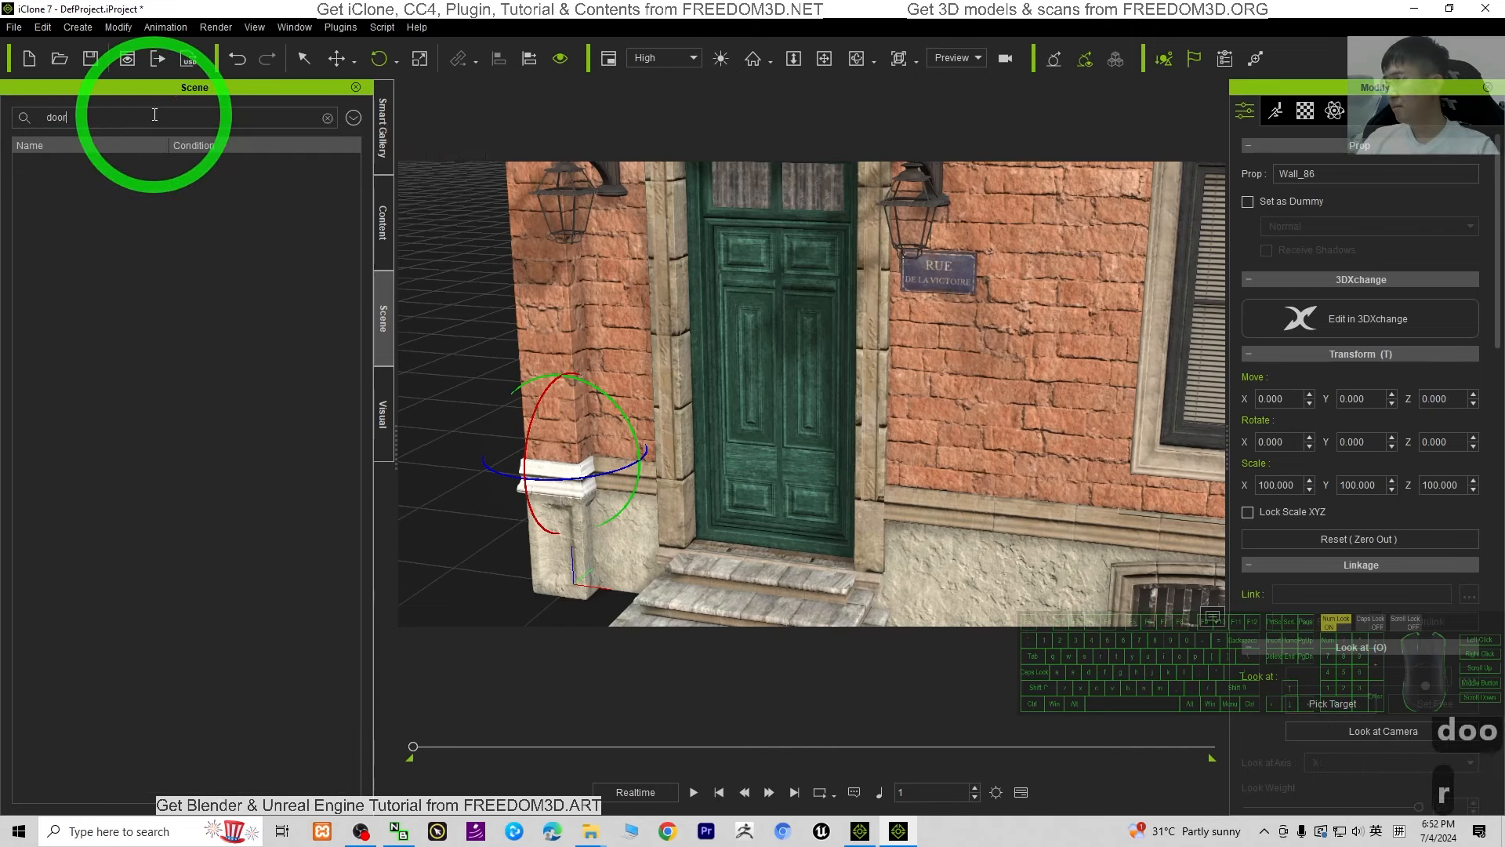
key("BackSpace")
key("BackSpace")
key("BackSpace")
key("BackSpace")
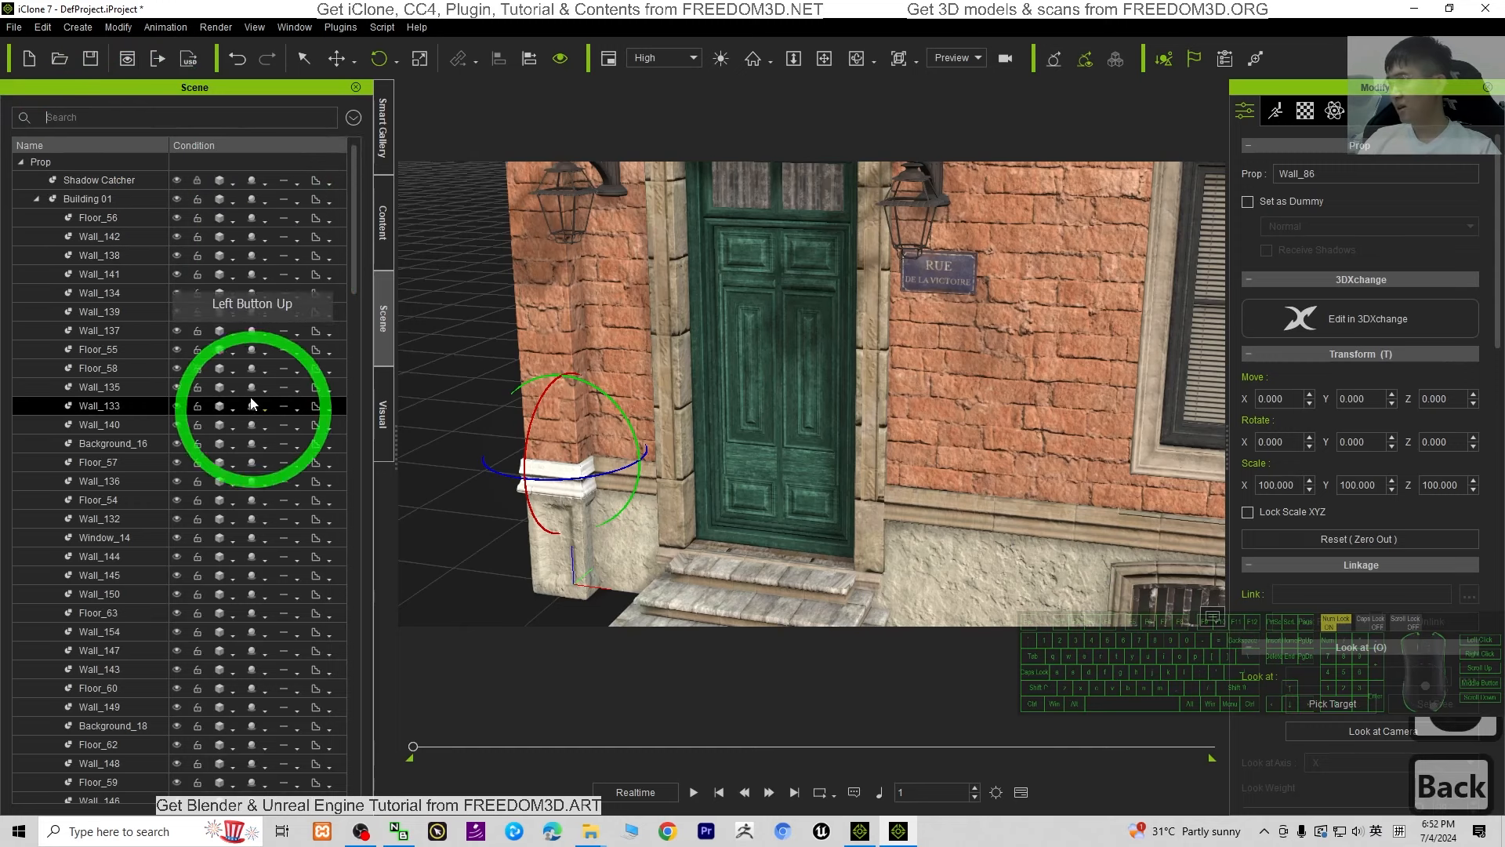
scroll(262, 369, "down", 4)
scroll(262, 368, "down", 16)
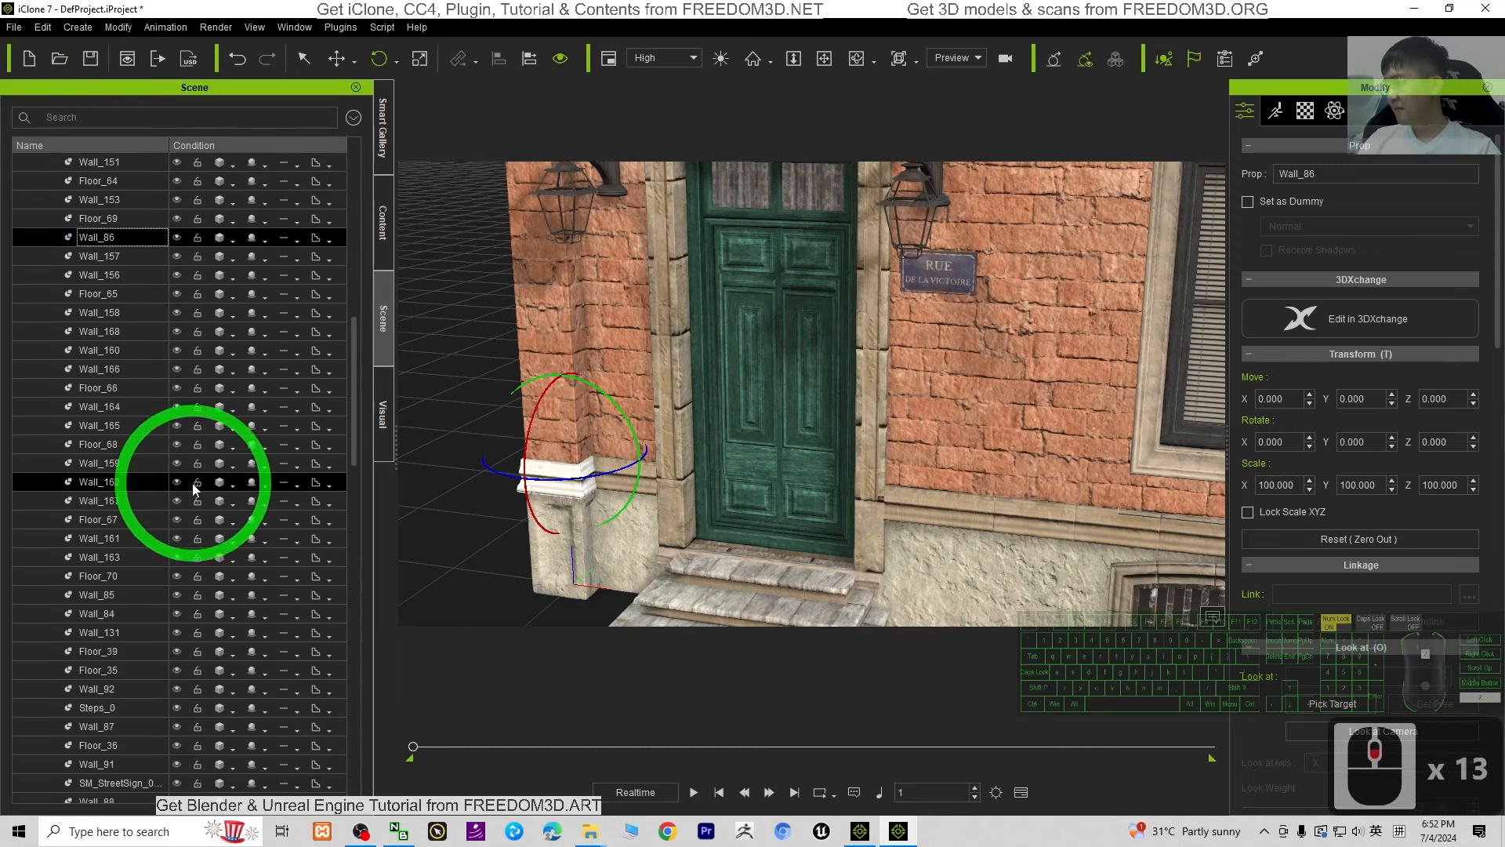
scroll(218, 500, "down", 20)
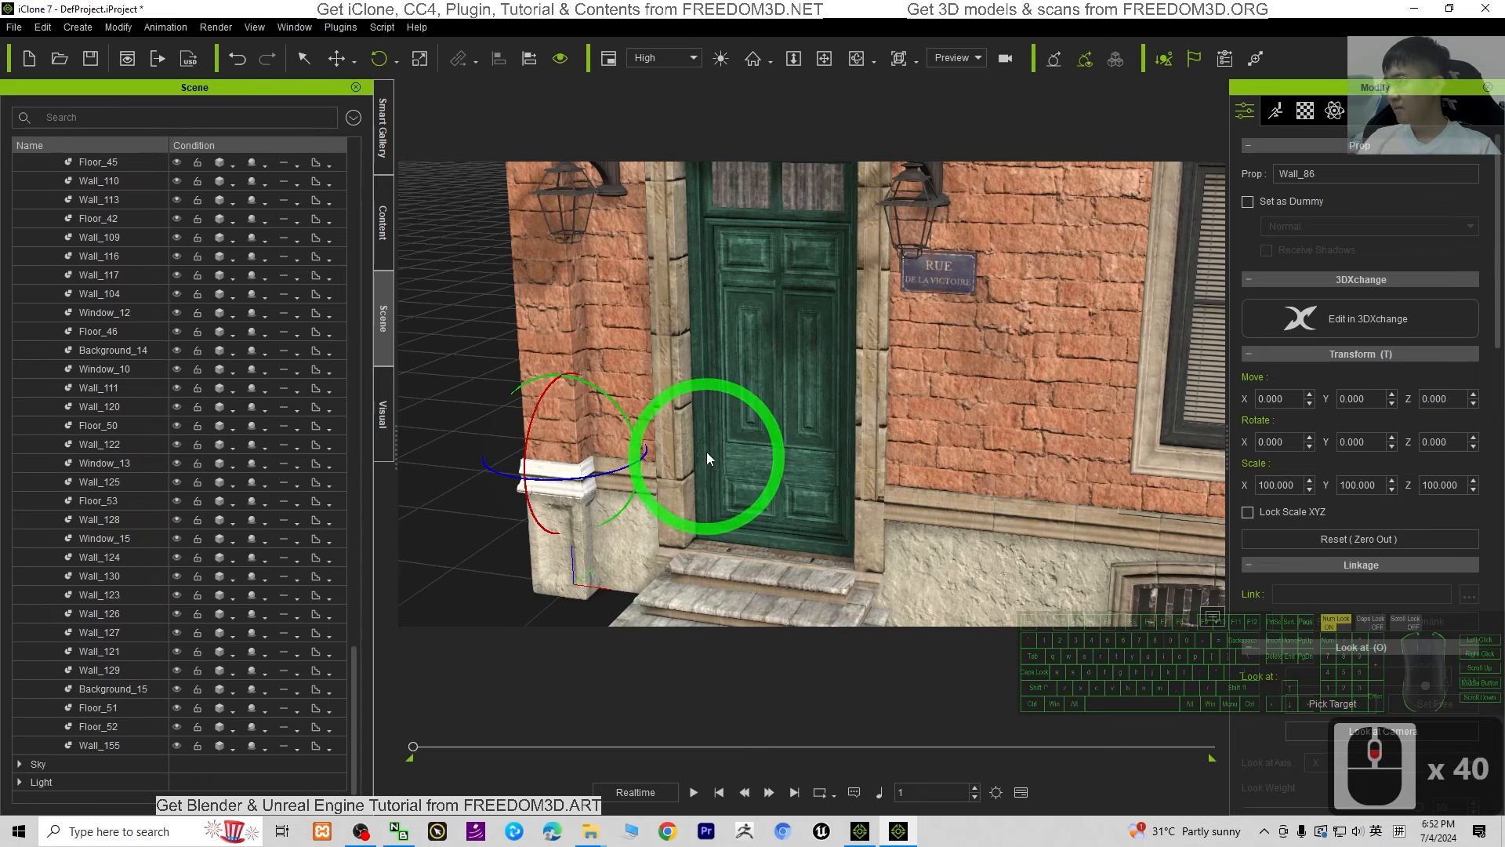
- Try to swing the front door Wall_86 open by rotating it about Z to about 301°, and undo the rotation
key("q")
double_click(765, 407)
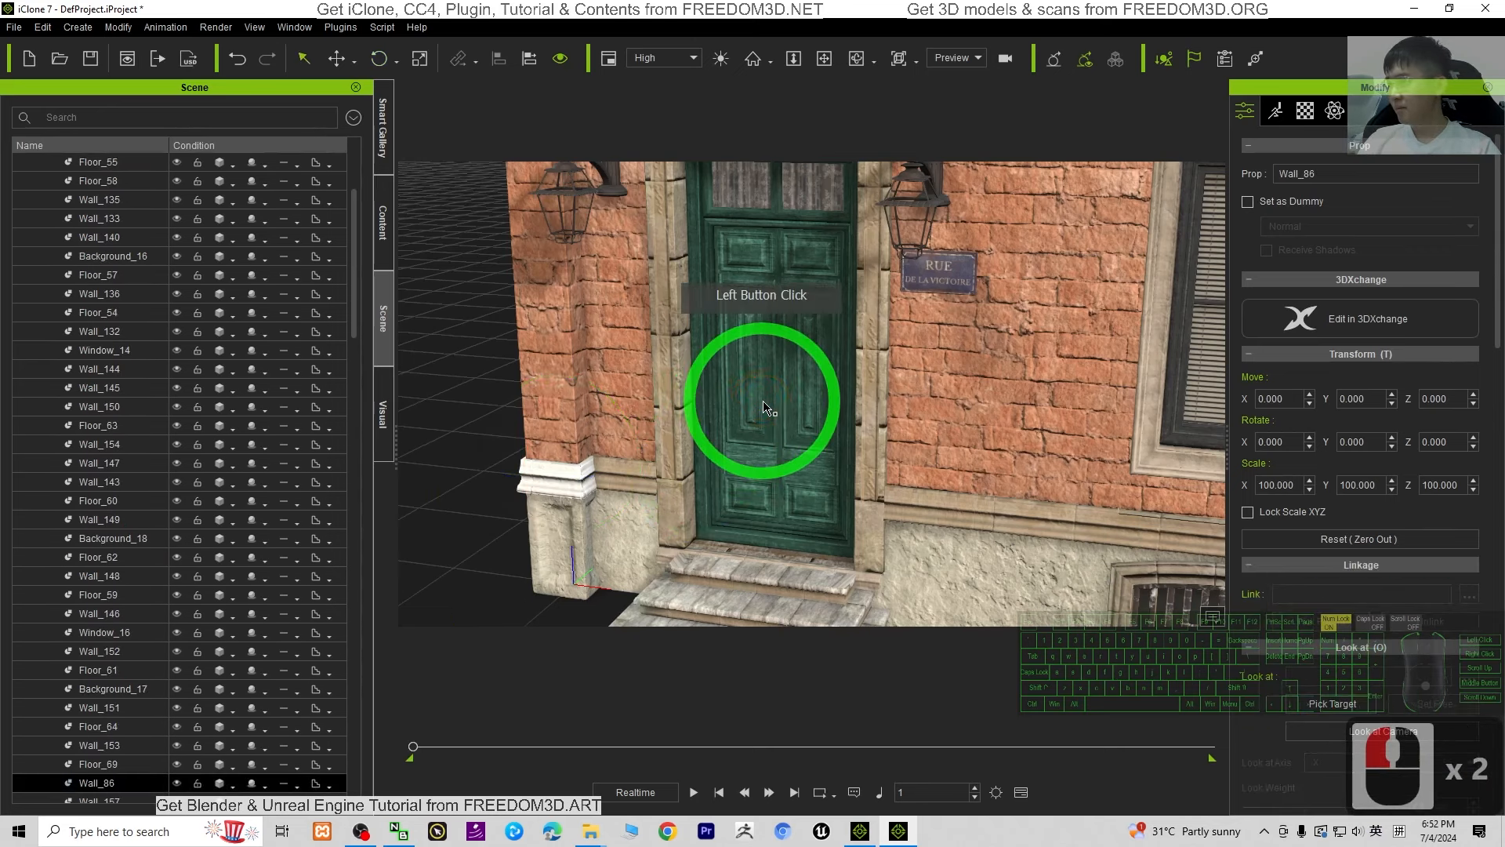
key("e")
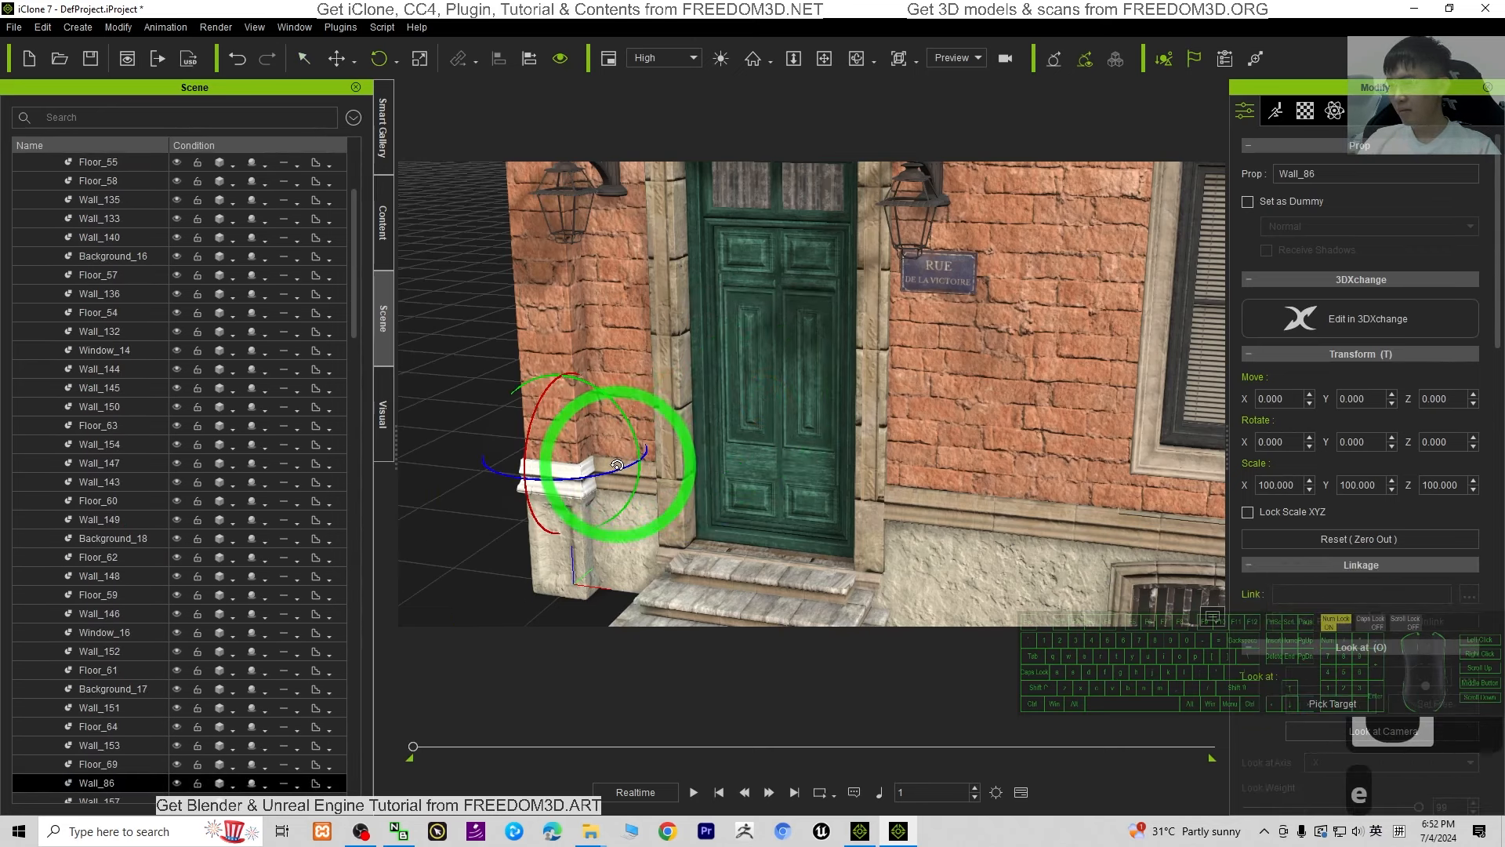
left_click_drag(610, 456, 729, 446)
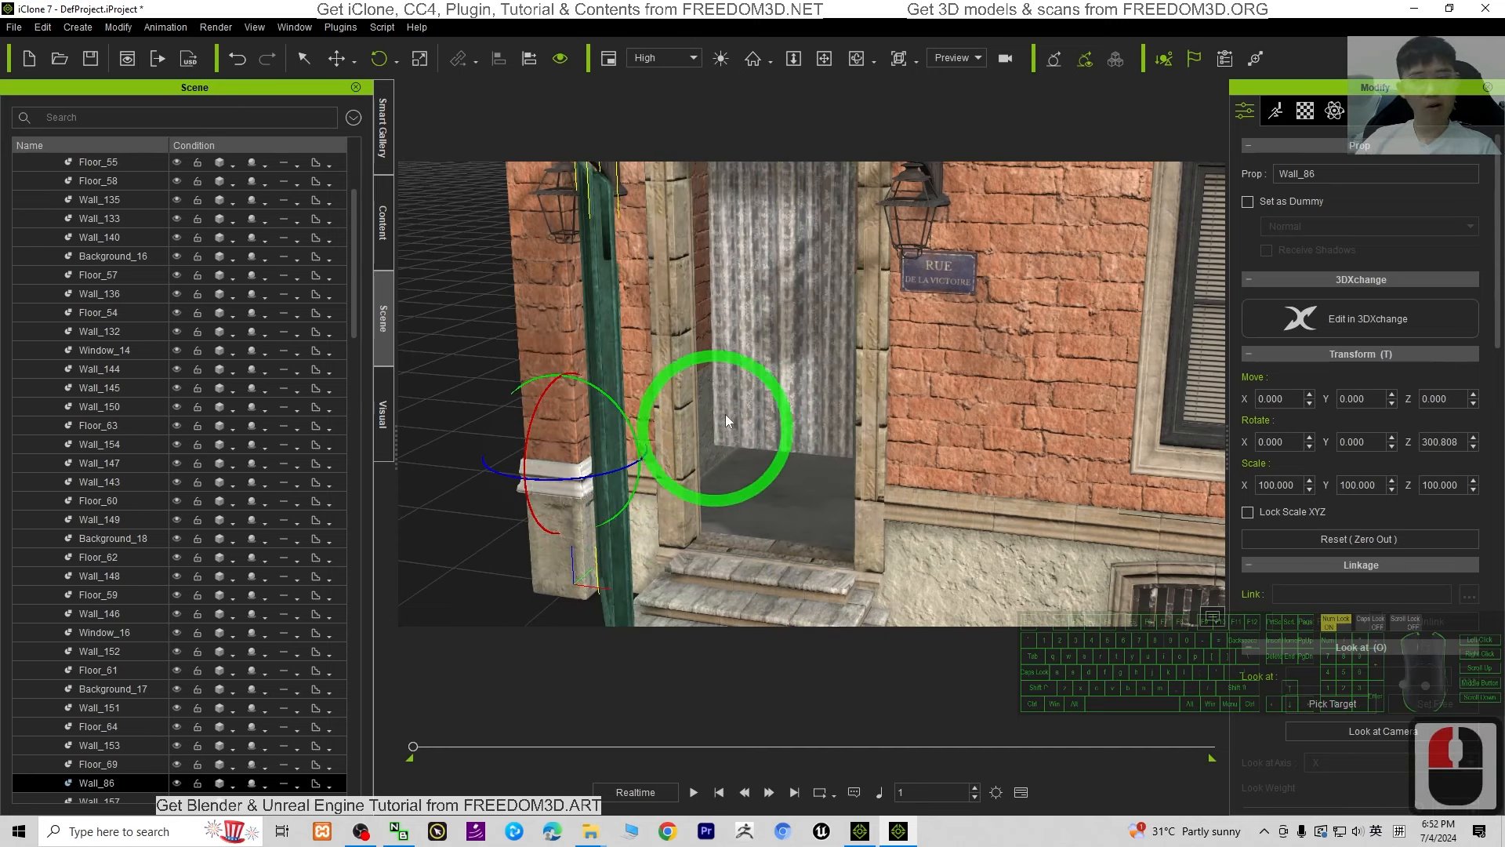
double_click(741, 443)
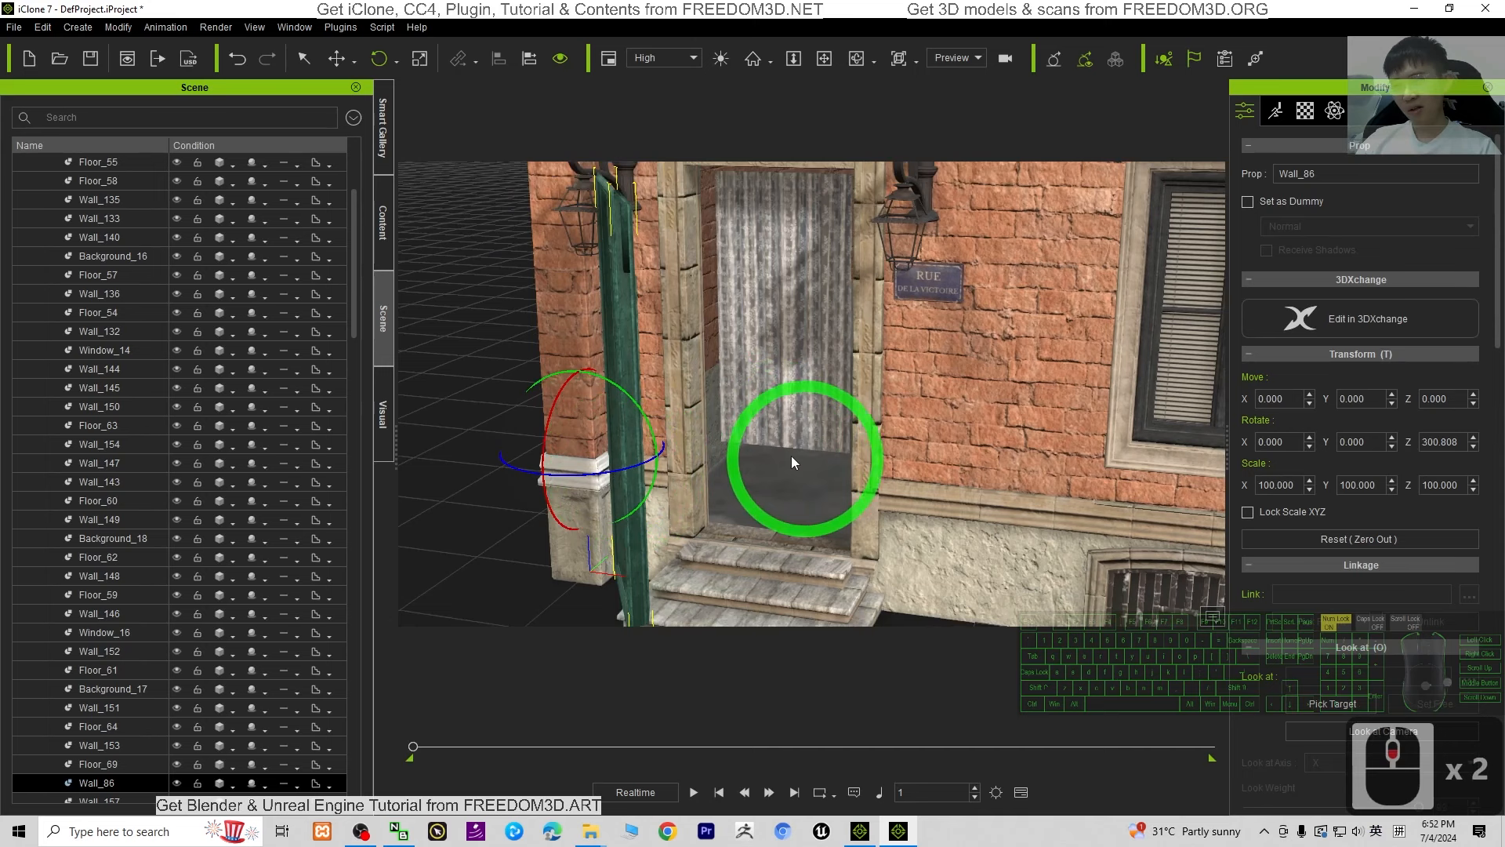
key("ctrl+z")
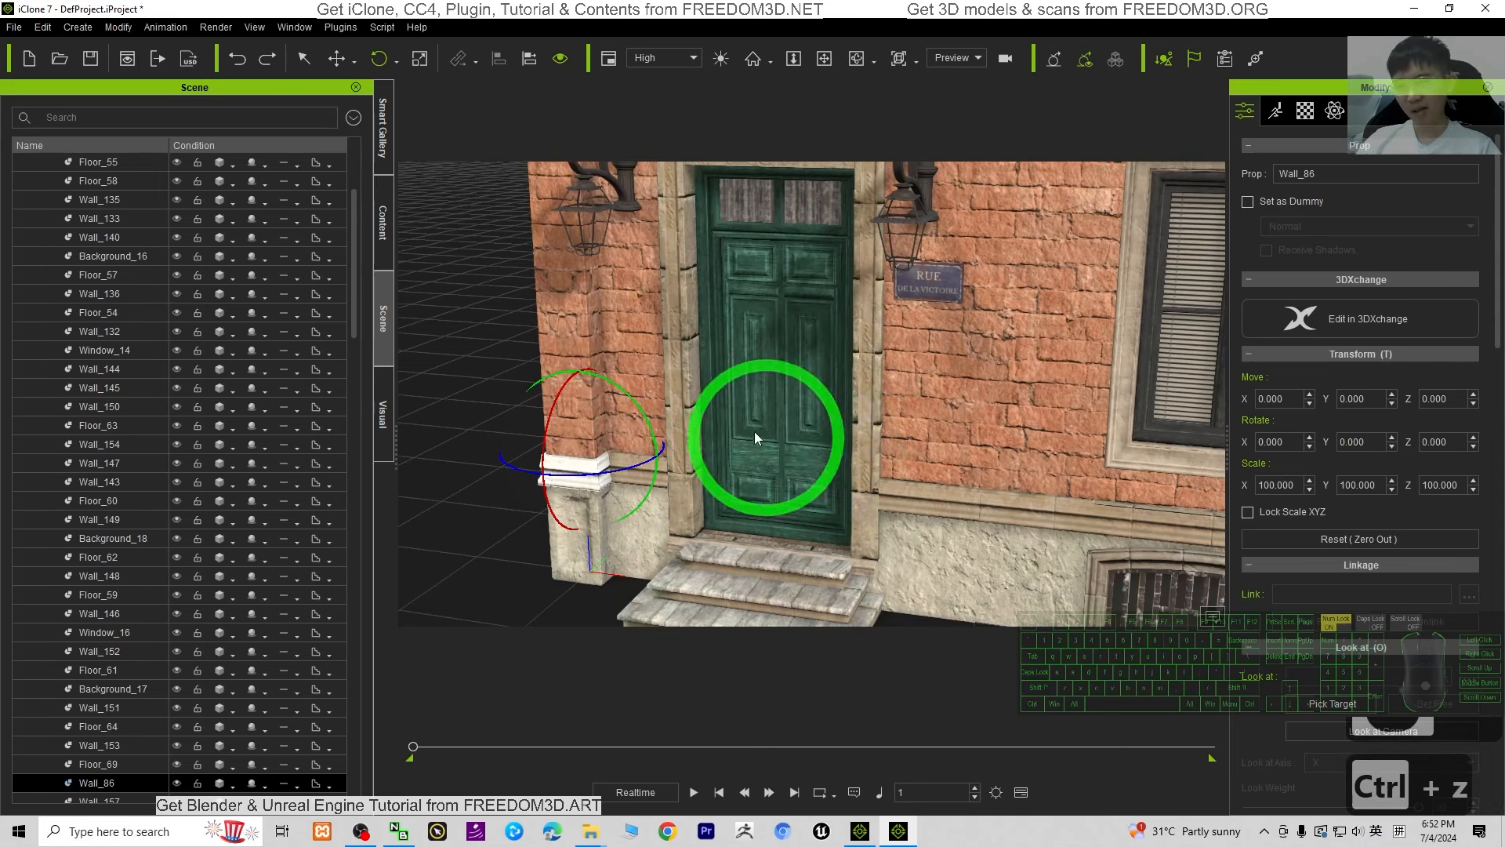
- Set Wall_86's pivot to the lower-left corner with the Middle quick set, and rotate the front door open about Z
left_click_drag(1497, 206, 1496, 612)
left_click(1323, 560)
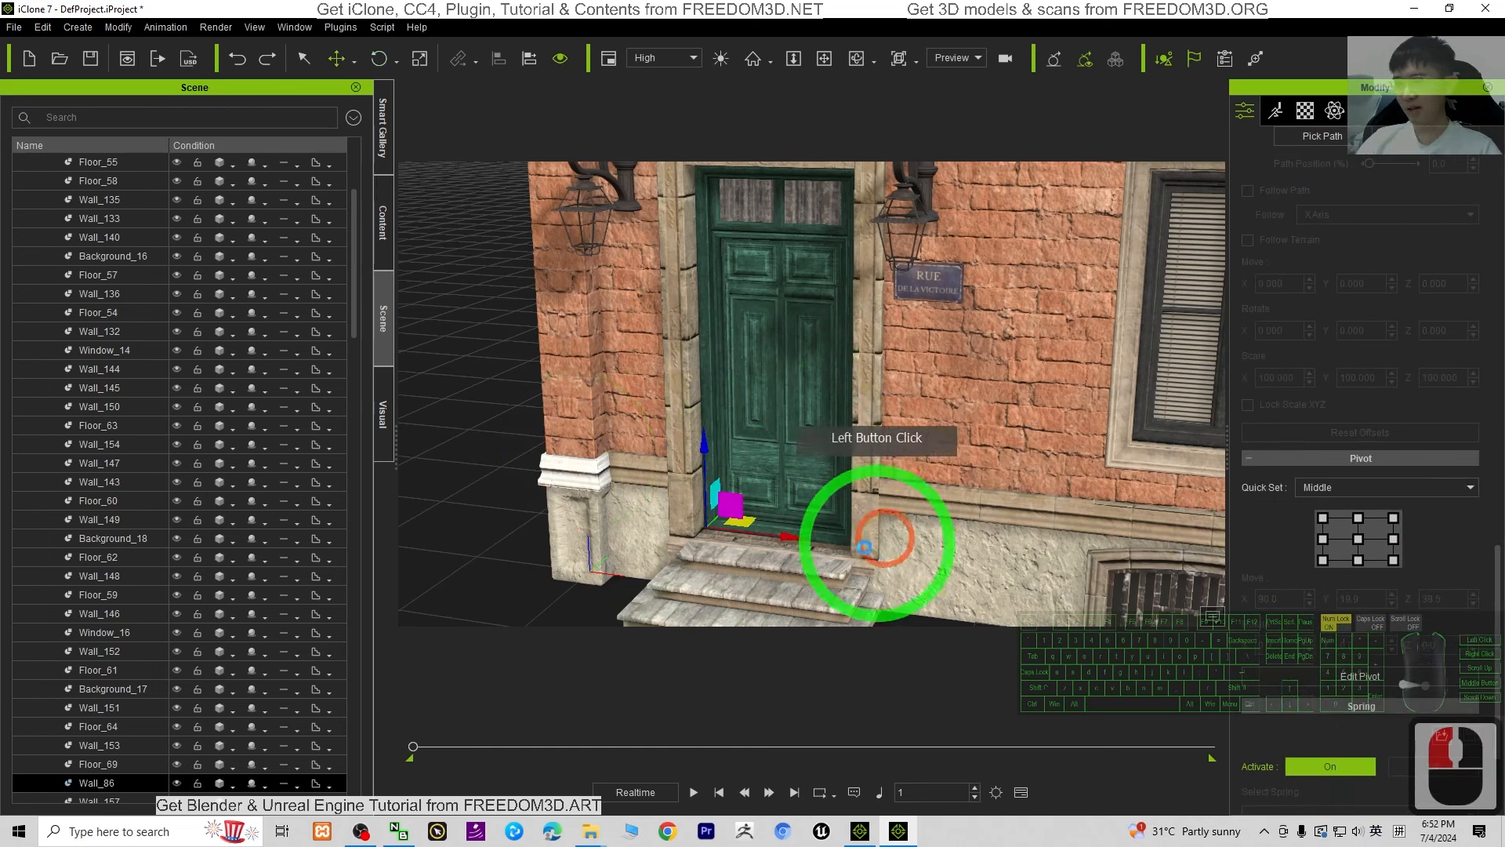
key("e")
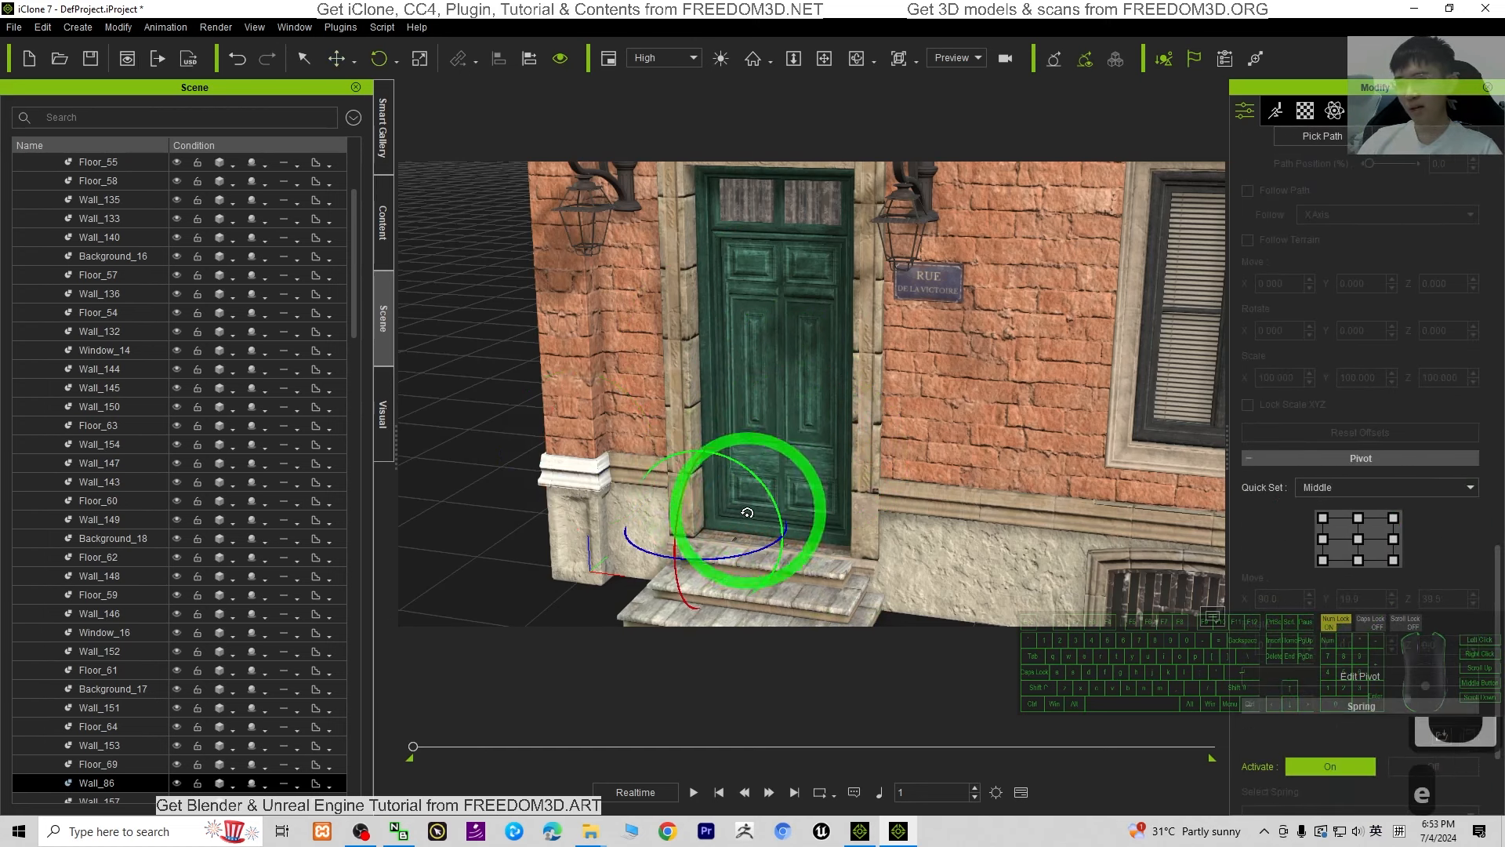
left_click_drag(737, 557, 778, 547)
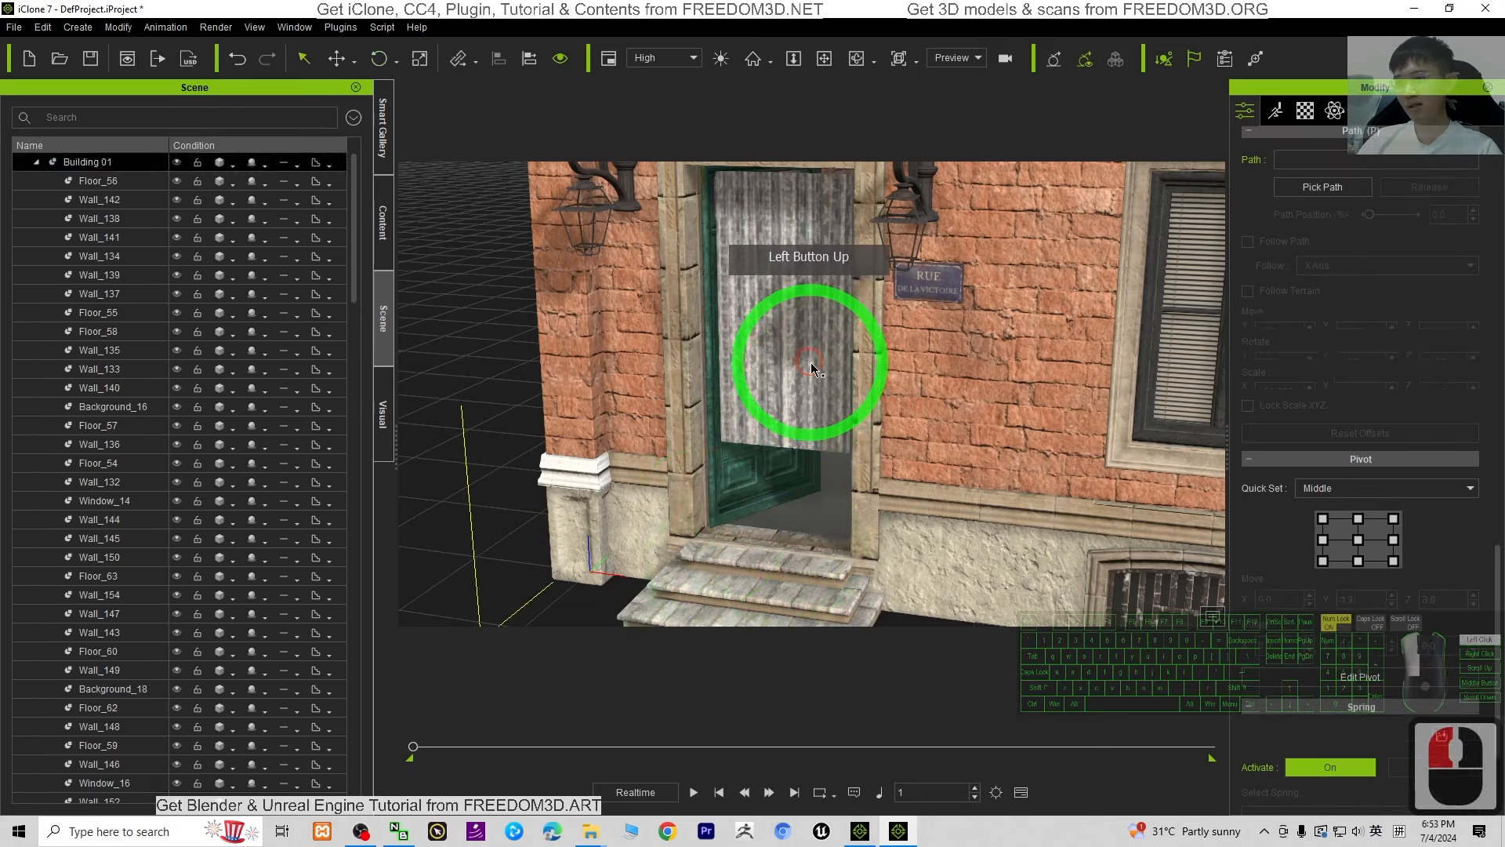
- Delete the Background_9 sub-prop that blocks the doorway behind the front door
double_click(810, 362)
scroll(815, 362, "down", 10)
scroll(821, 362, "down", 5)
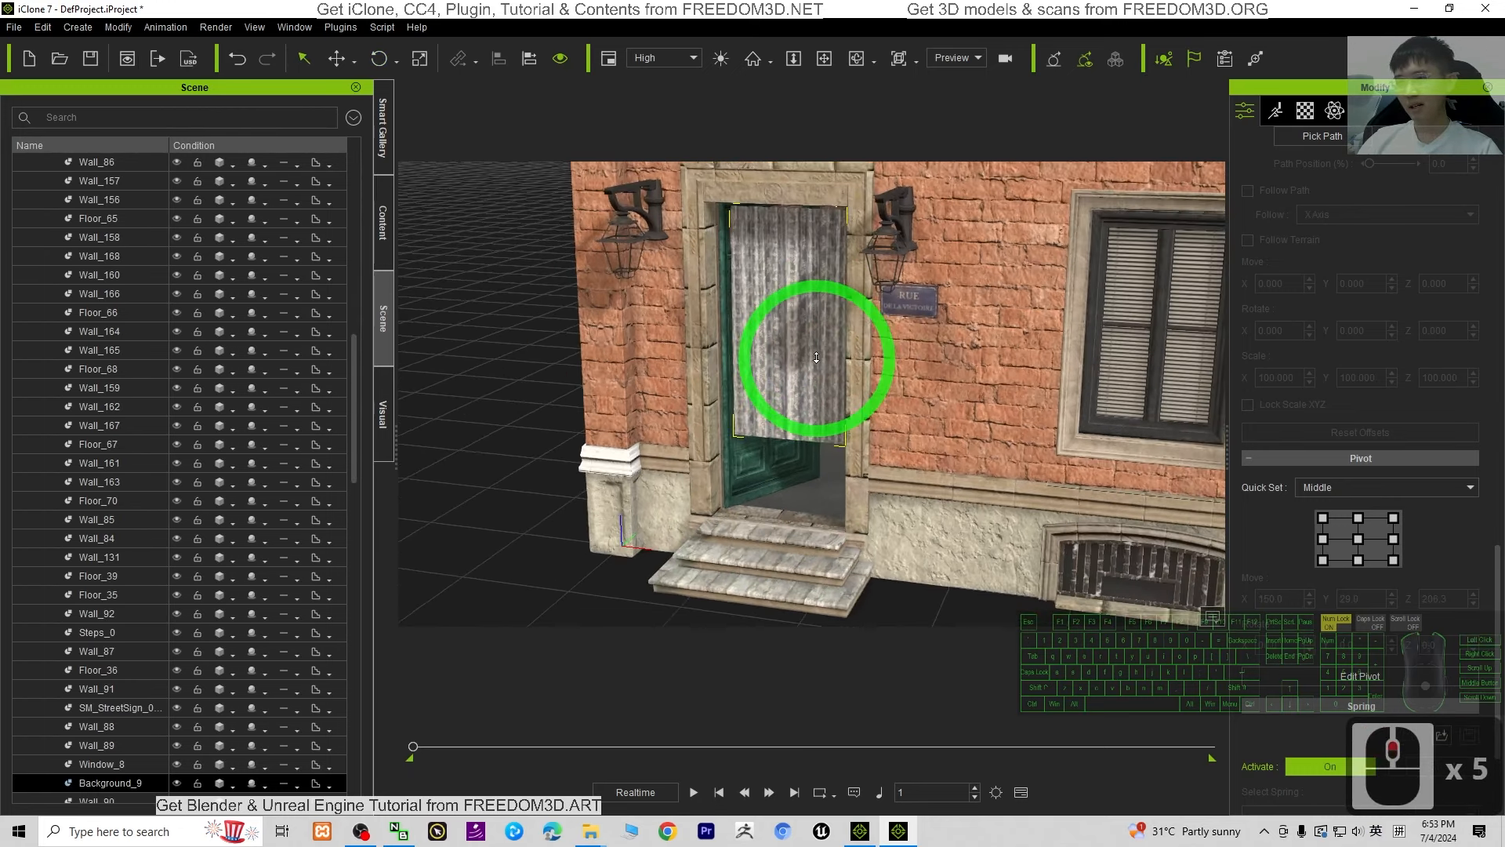
key("Delete")
- Select the front door Wall_86 again and rotate it about its vertical hinge axis
left_click(793, 372)
double_click(788, 364)
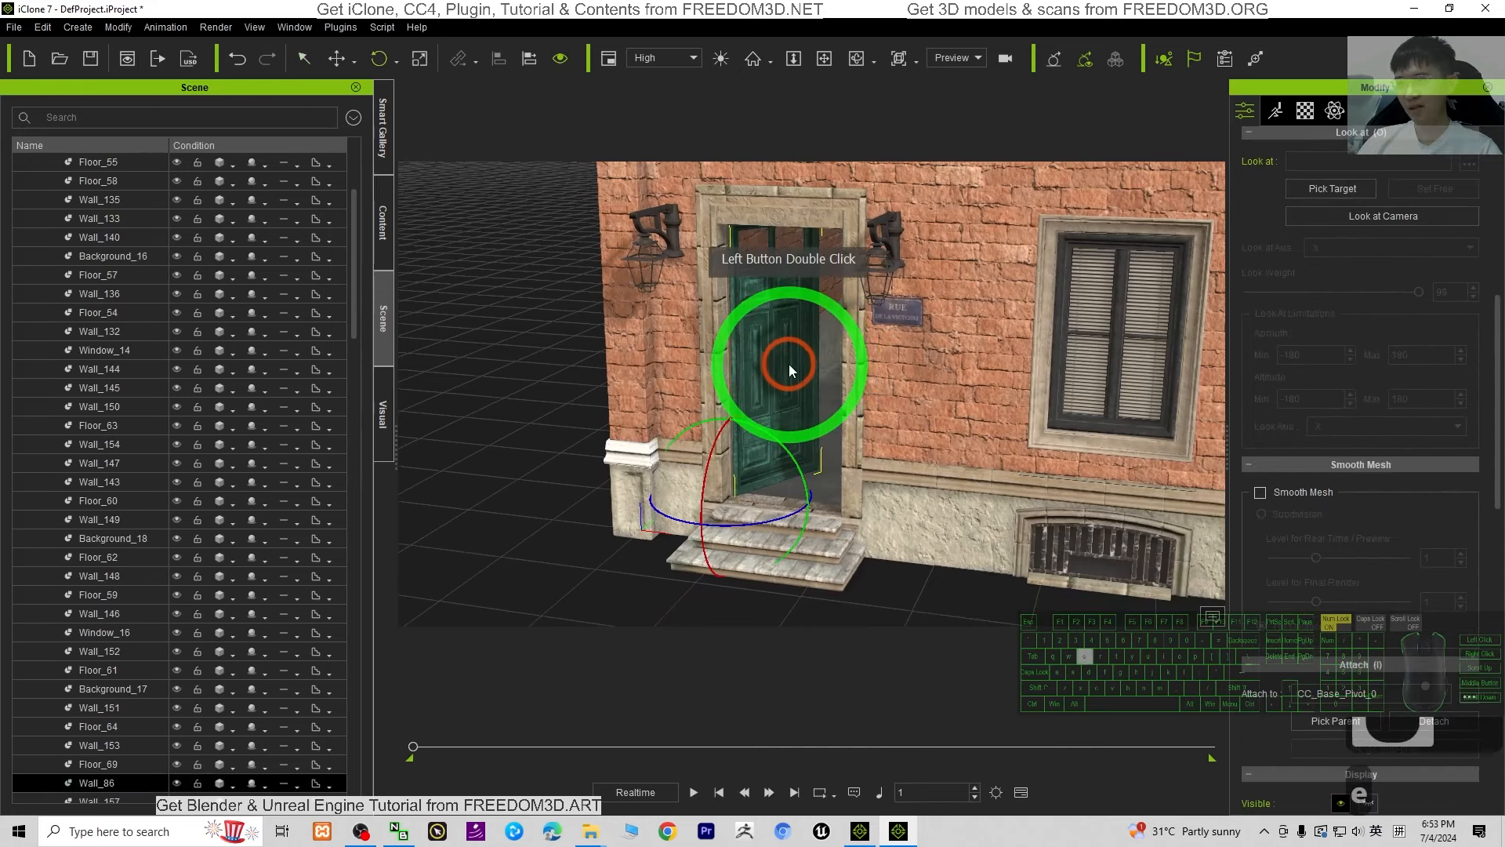
key("e")
left_click(701, 531)
left_click_drag(700, 532, 860, 423)
- Examine the whole imported building with its open front door from several distances and angles
scroll(896, 340, "down", 12, "shift")
scroll(898, 342, "up", 8, "shift")
key("x")
key("c")
left_click_drag(732, 423, 1035, 415)
scroll(1035, 416, "up", 4, "shift")
scroll(1035, 415, "up", 2, "shift")
scroll(1034, 414, "down", 6, "shift")
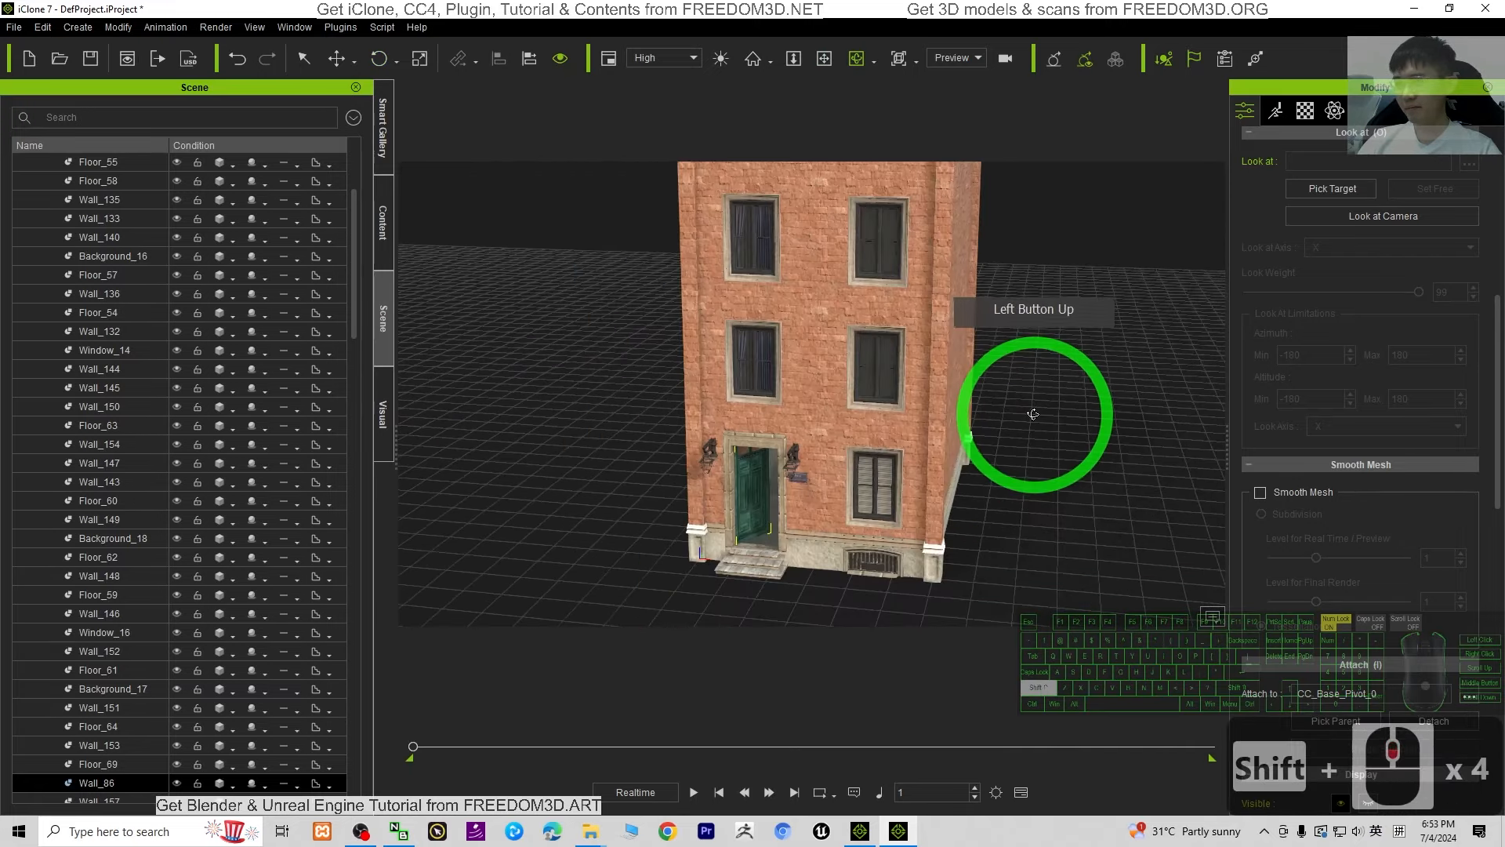
key("x")
left_click_drag(927, 360, 917, 469)
key("c")
left_click_drag(917, 469, 744, 470)
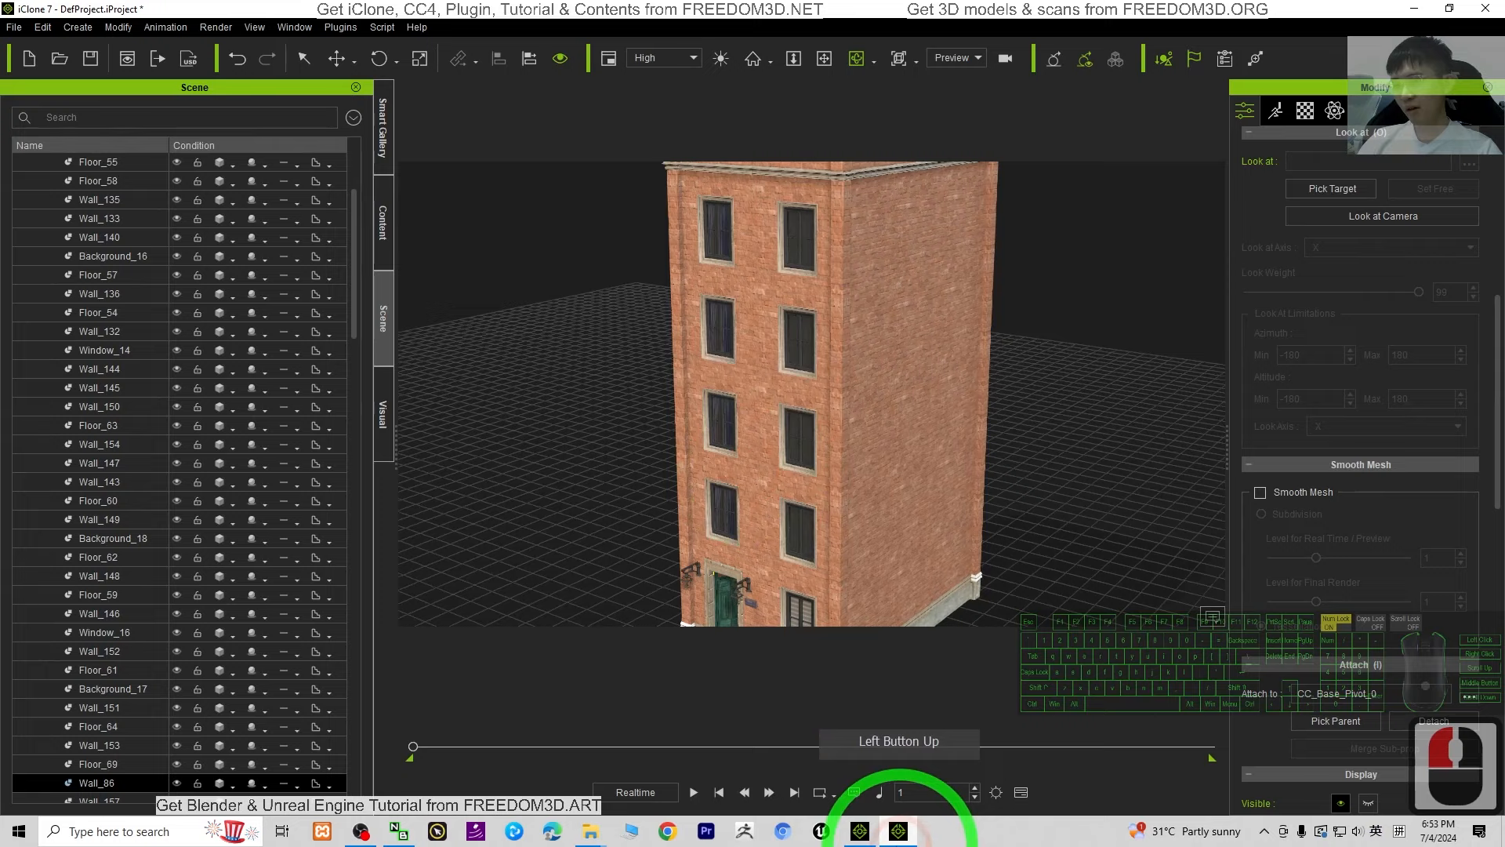
- Switch to iClone 8, maximize its window and bring up the New Building settings from the BuildingGen template
left_click(860, 830)
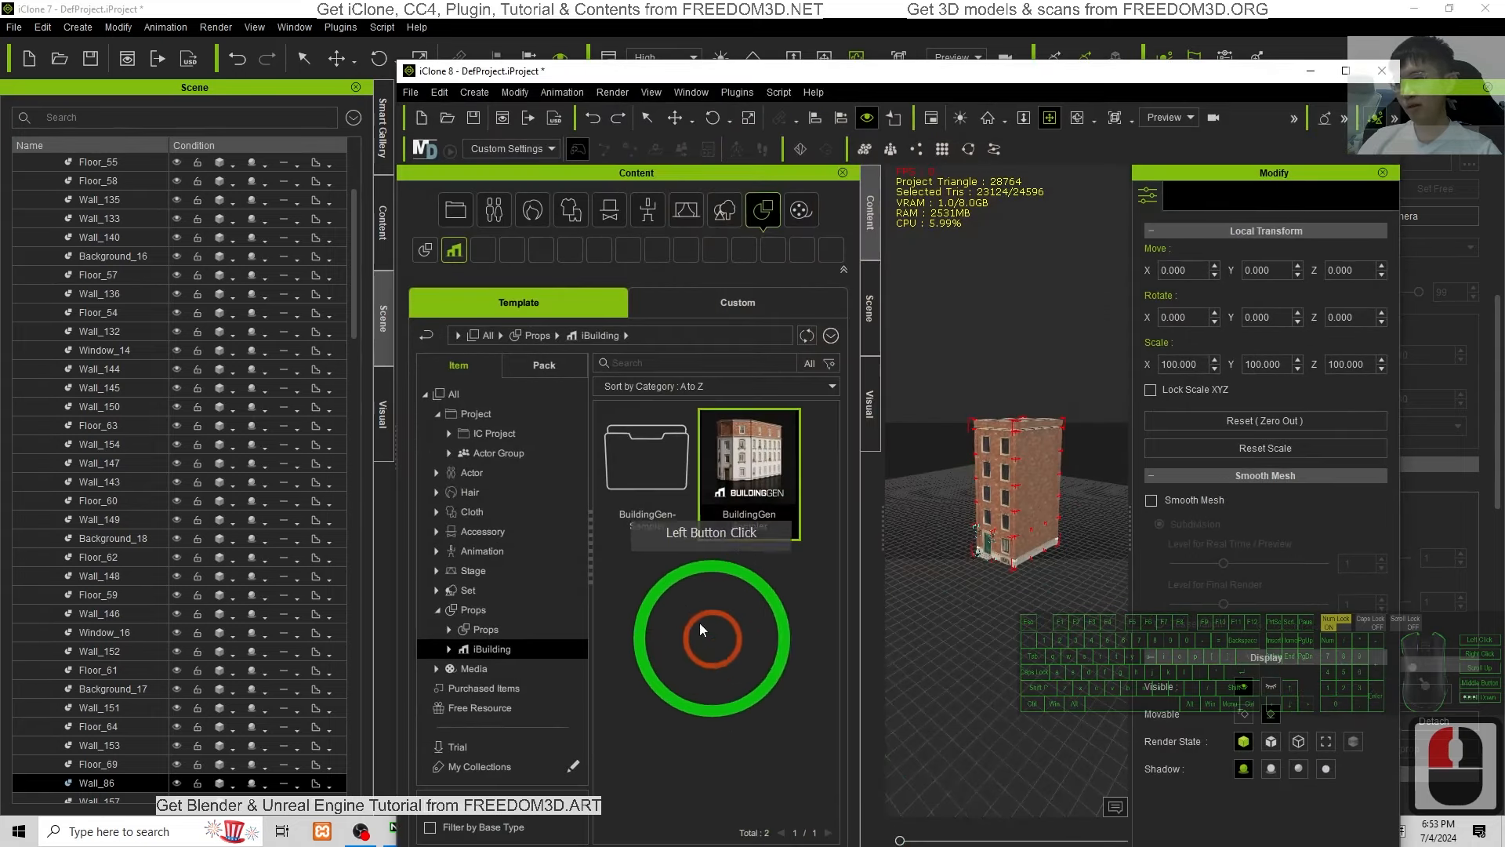
left_click(1345, 71)
left_click_drag(345, 439, 623, 600)
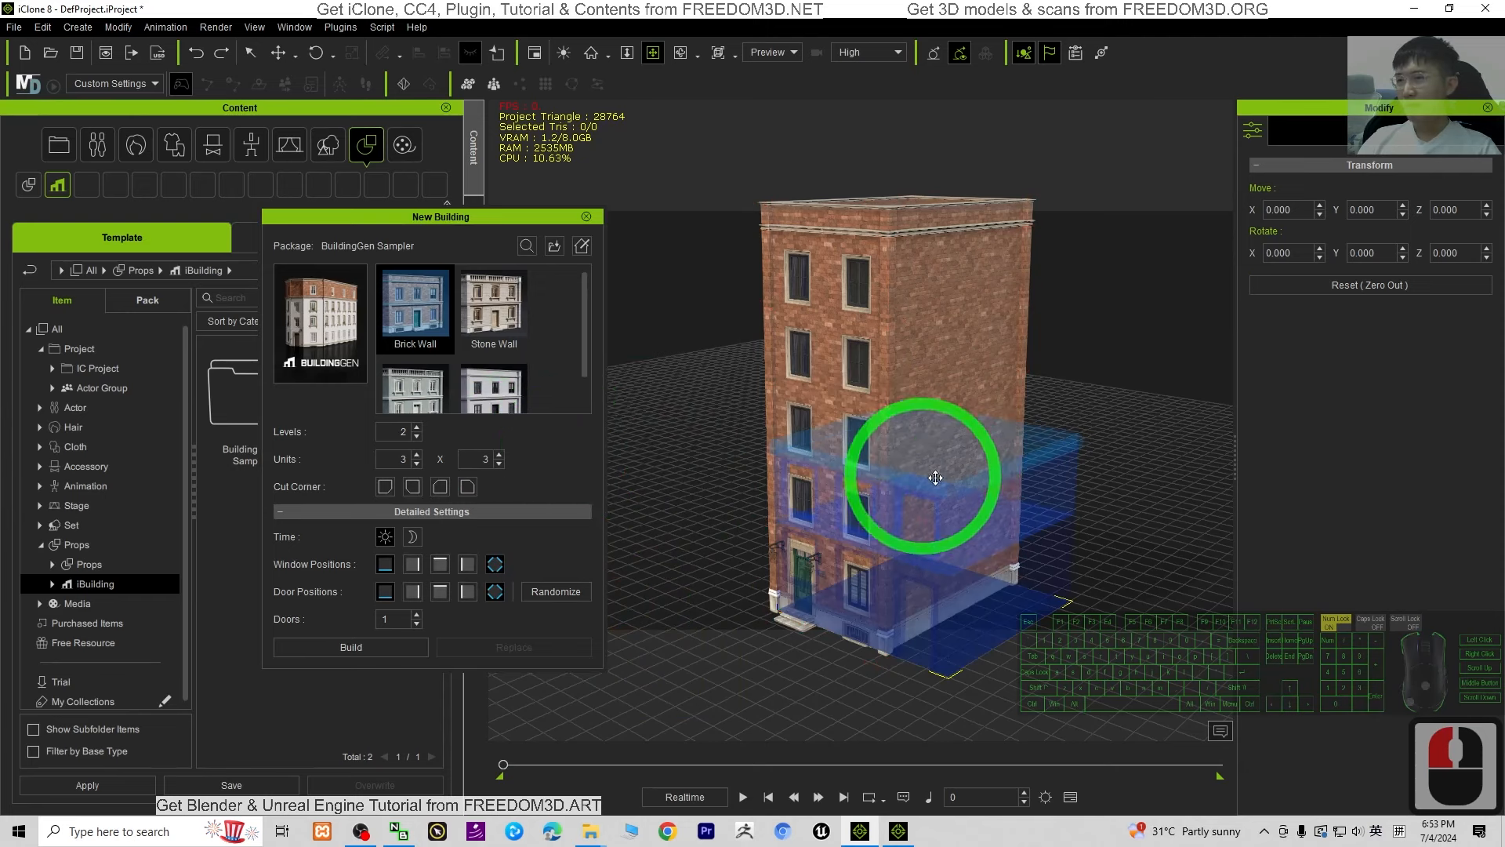
- Inspect the original brick building in the iClone 8 viewport for comparison with the imported version
scroll(935, 478, "up", 20)
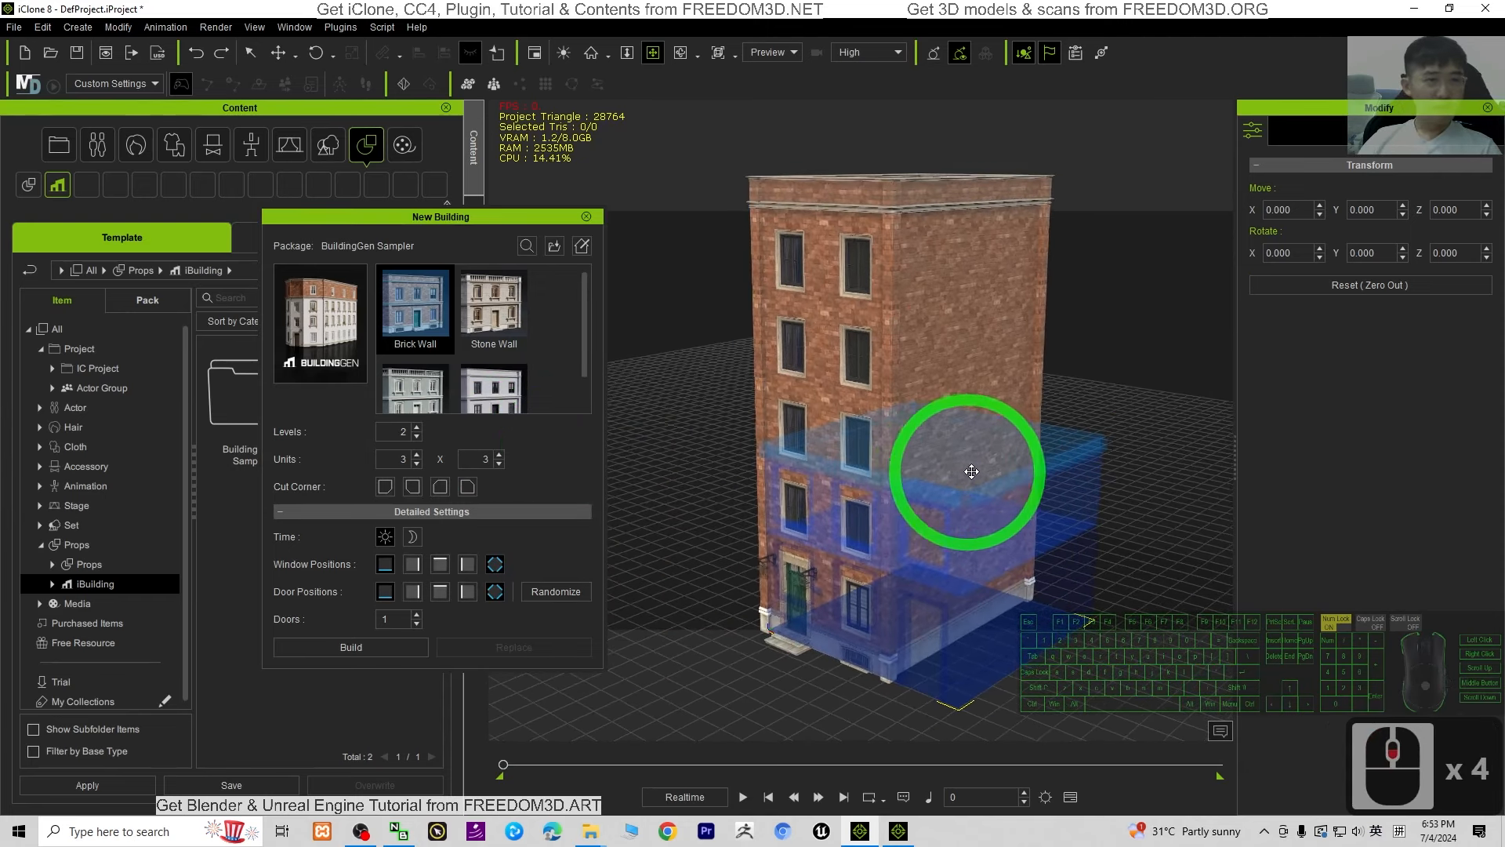
middle_click_drag(1017, 476, 962, 474)
key("c")
left_click_drag(887, 542, 957, 632)
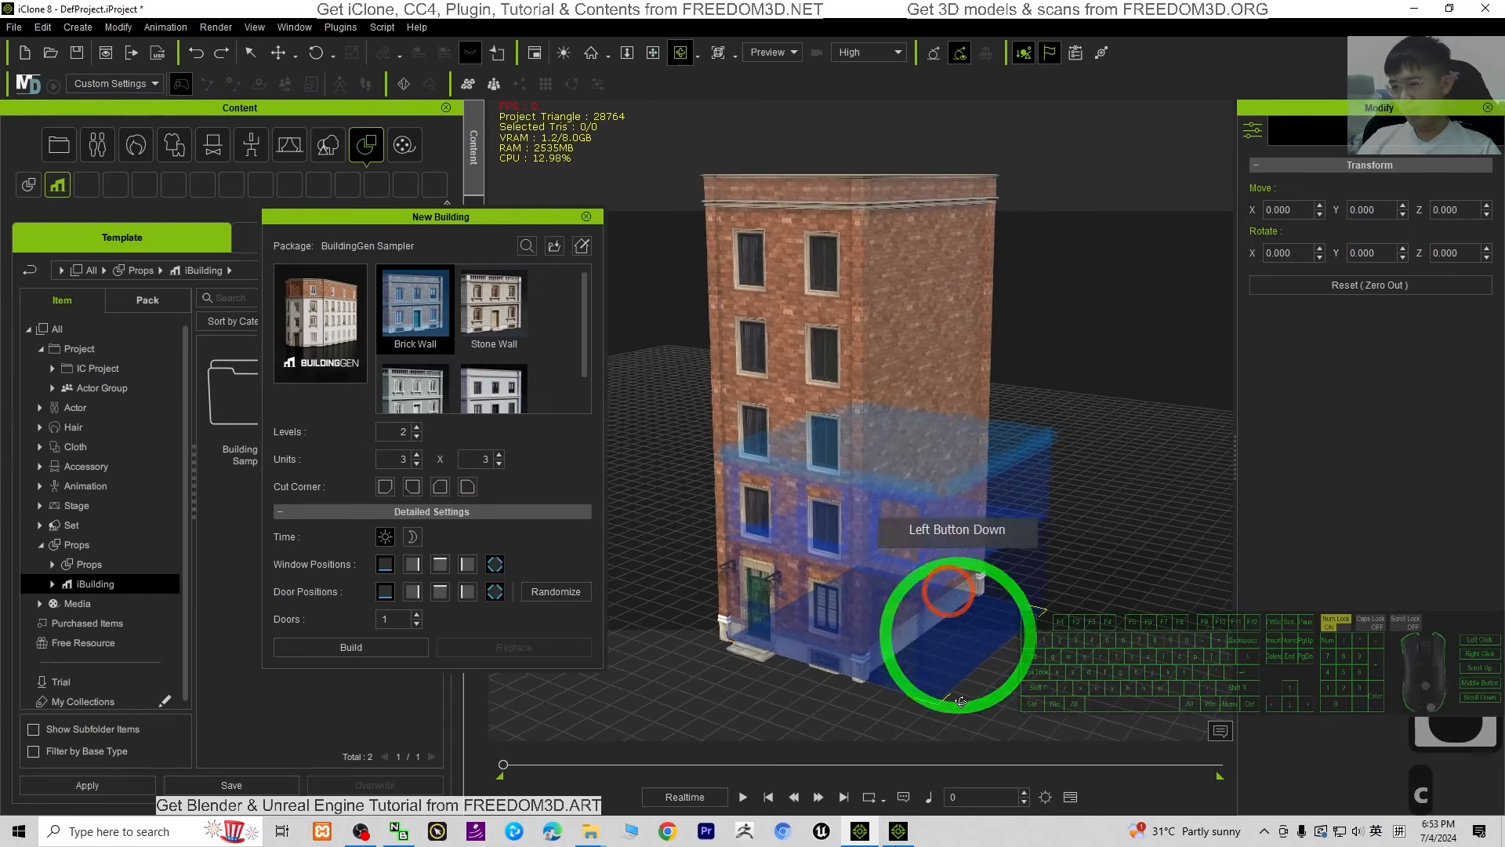
- Switch to iClone 7 and view the entire imported building from the roof down to the front steps
left_click(898, 831)
left_click(820, 219)
left_click(845, 511)
left_click(1000, 254)
left_click(927, 389)
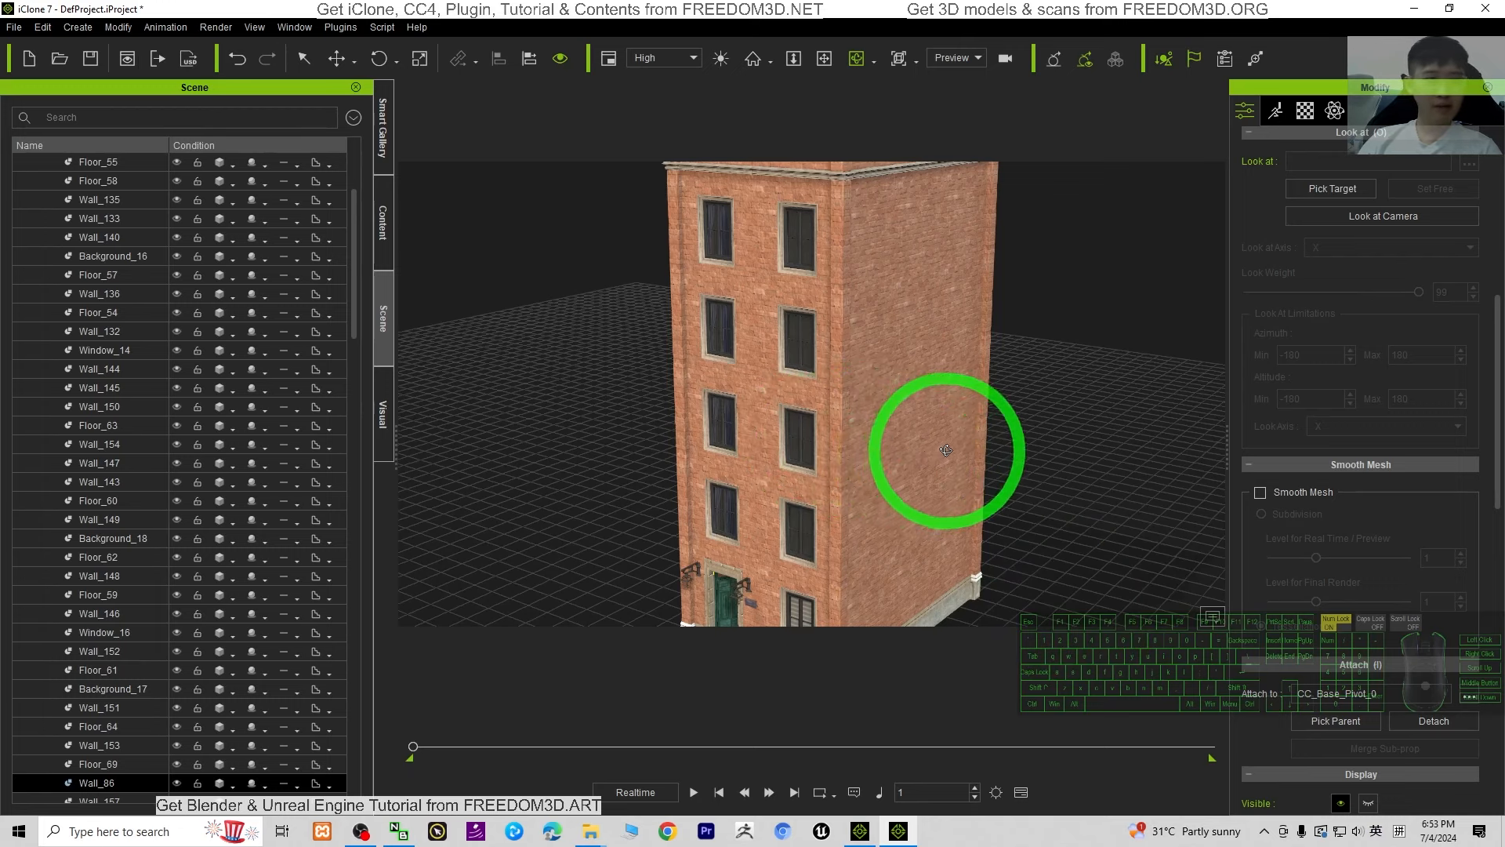
scroll(880, 471, "down", 15)
scroll(883, 478, "down", 3, "shift")
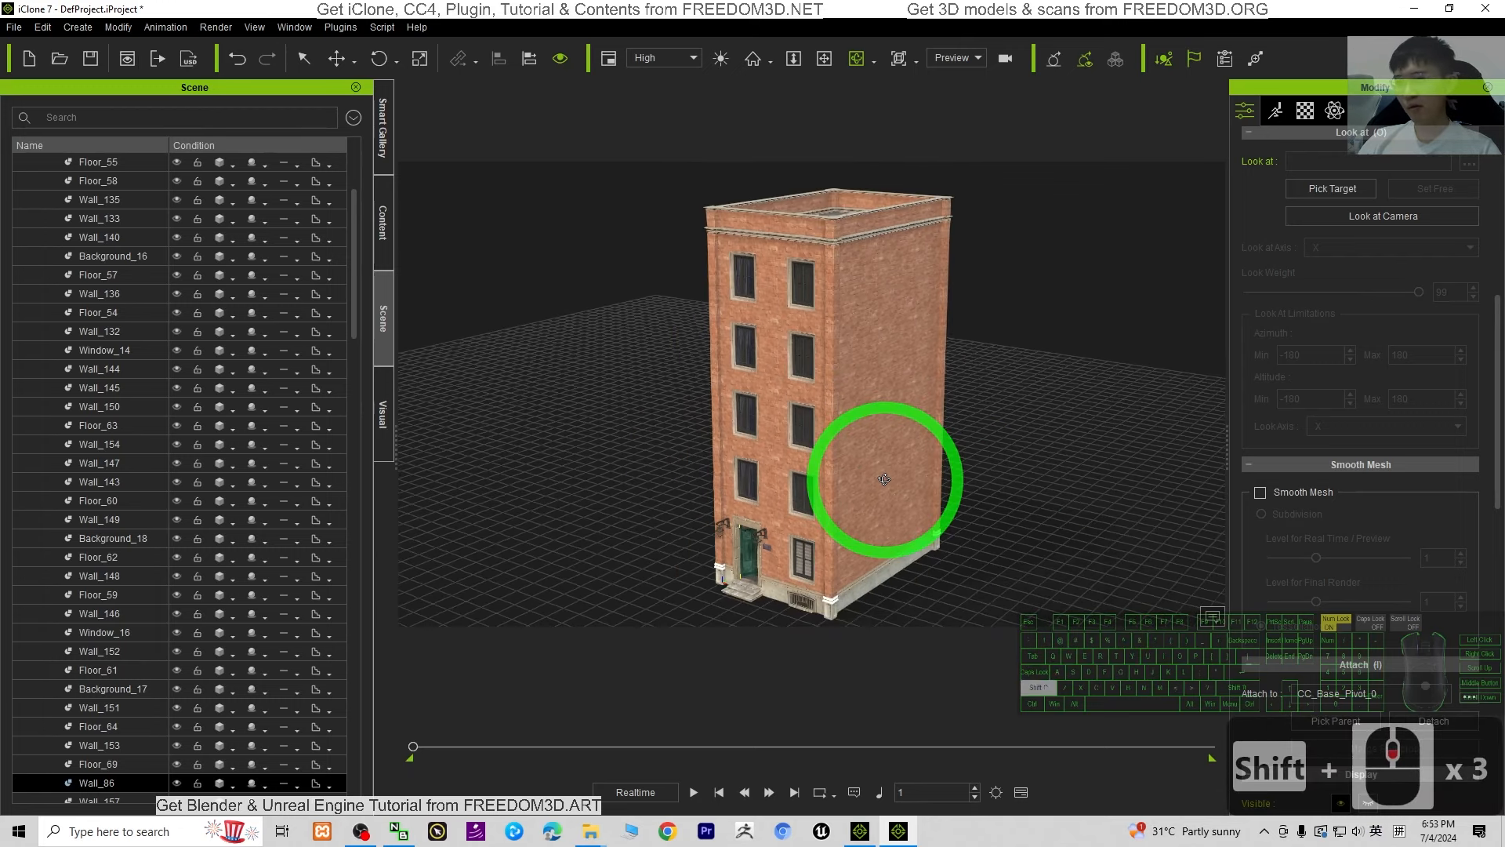
scroll(884, 479, "down", 4)
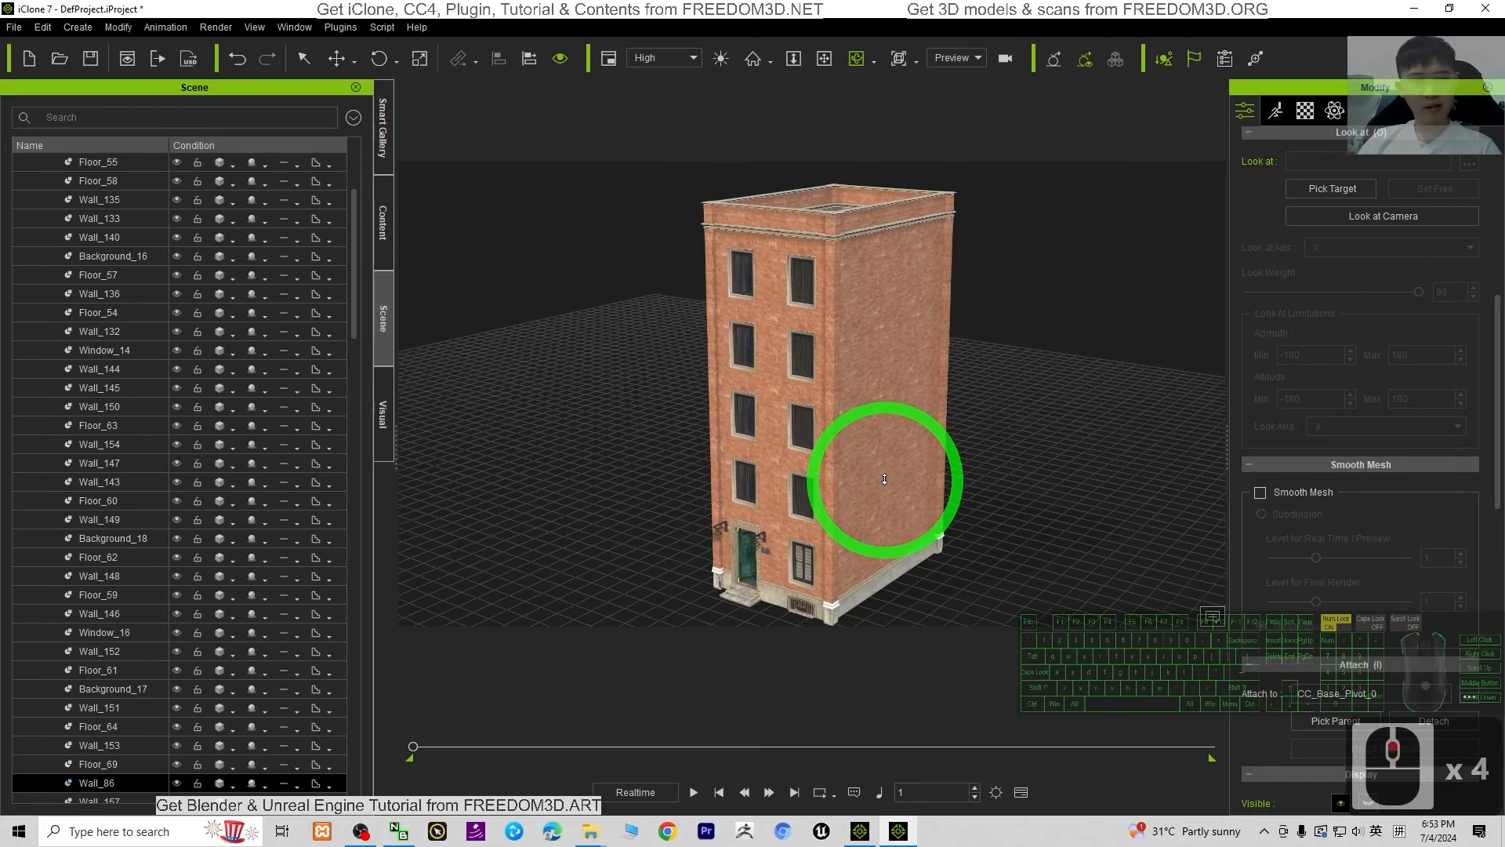
- Inspect the imported building's brick facade and windows up close in iClone 7, and switch to iClone 8 to compare
left_click(860, 836)
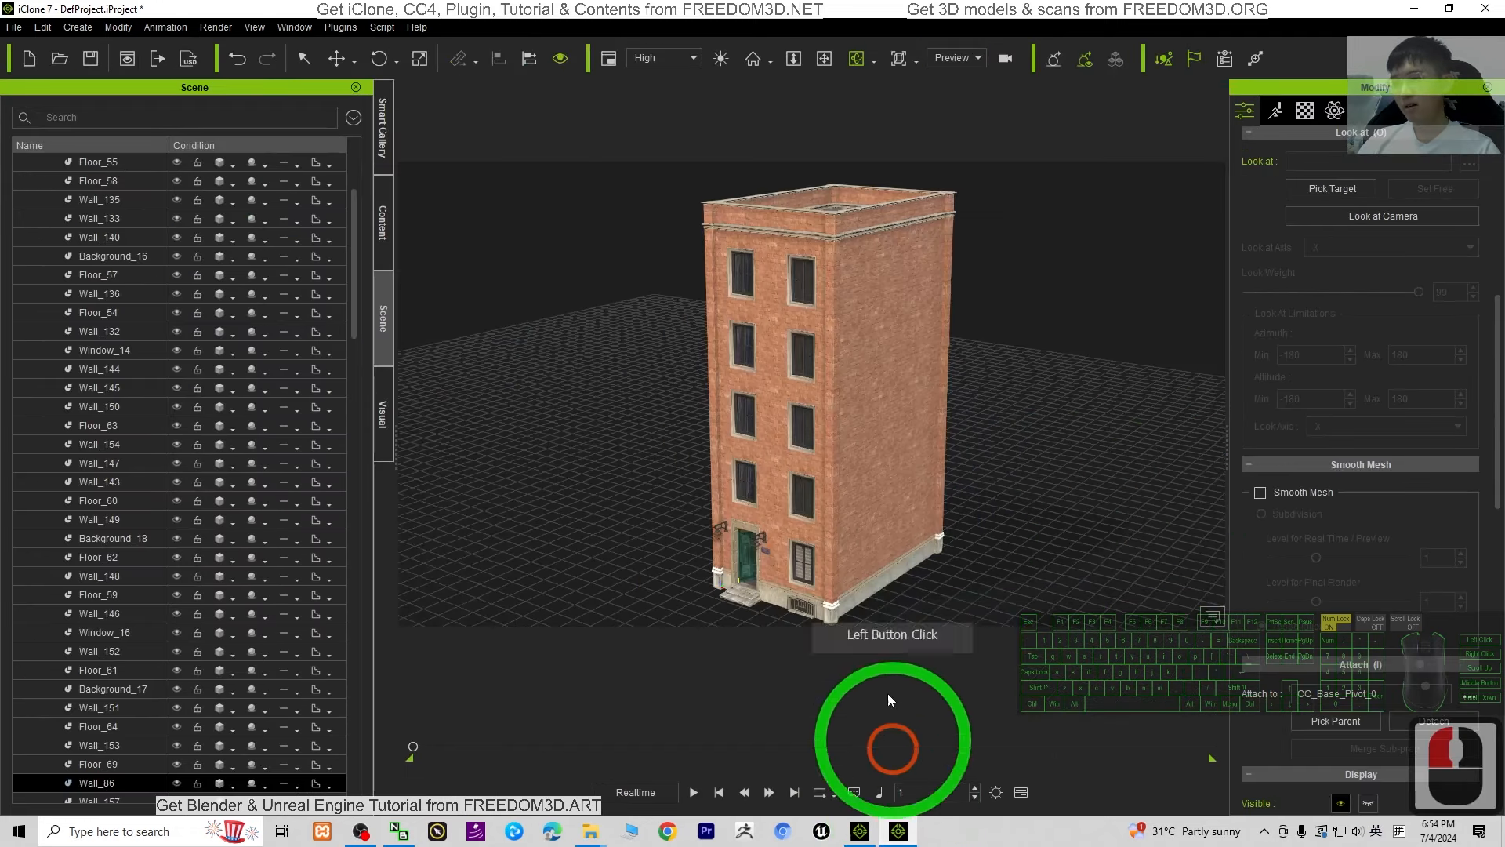
left_click(896, 479)
scroll(871, 444, "down", 6, "shift")
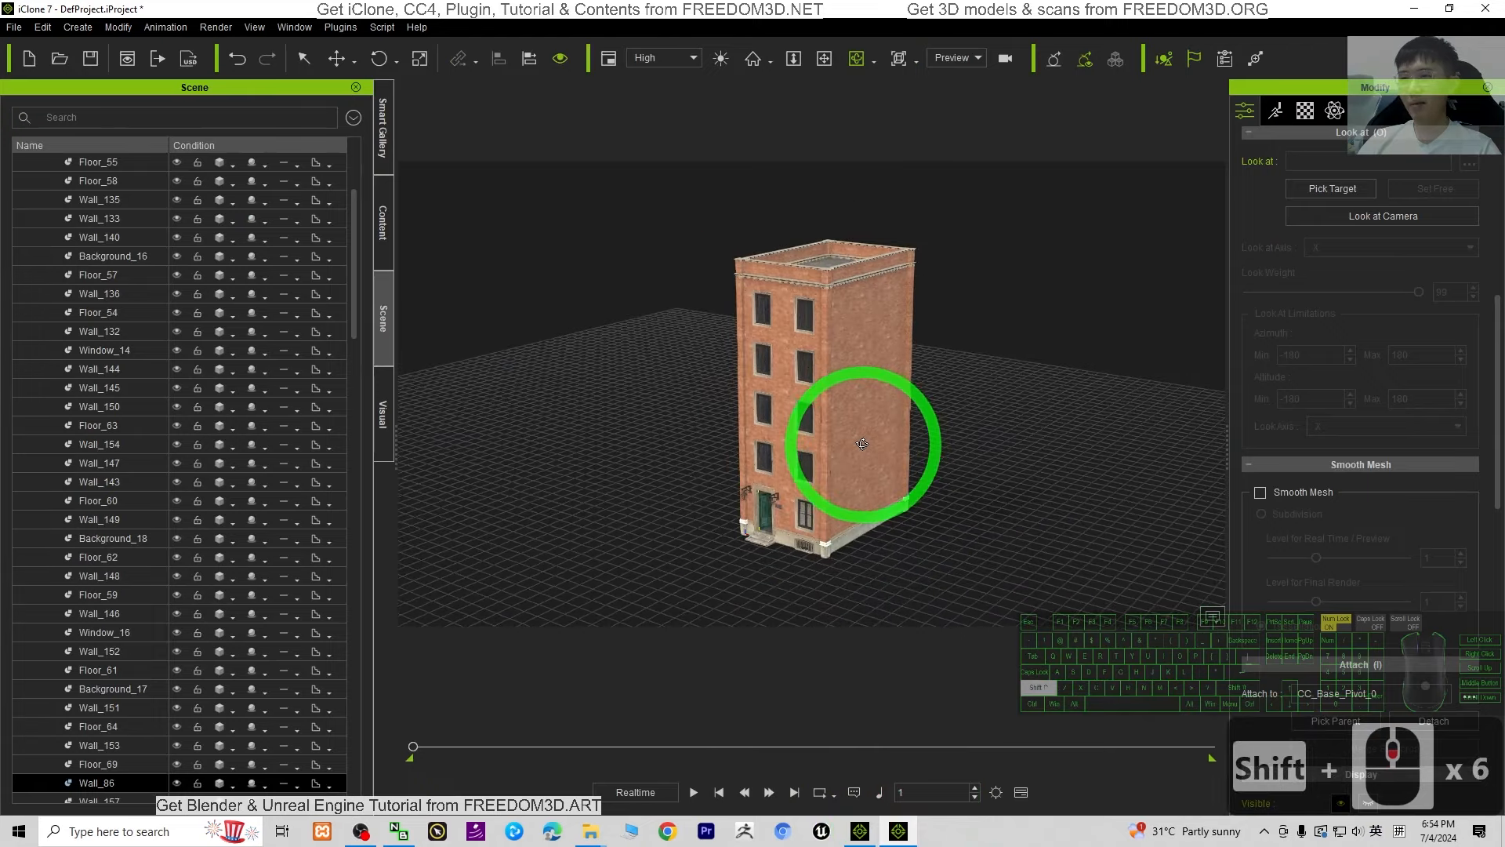
scroll(863, 444, "up", 6, "shift")
left_click_drag(641, 441, 886, 400)
scroll(886, 400, "up", 12, "shift")
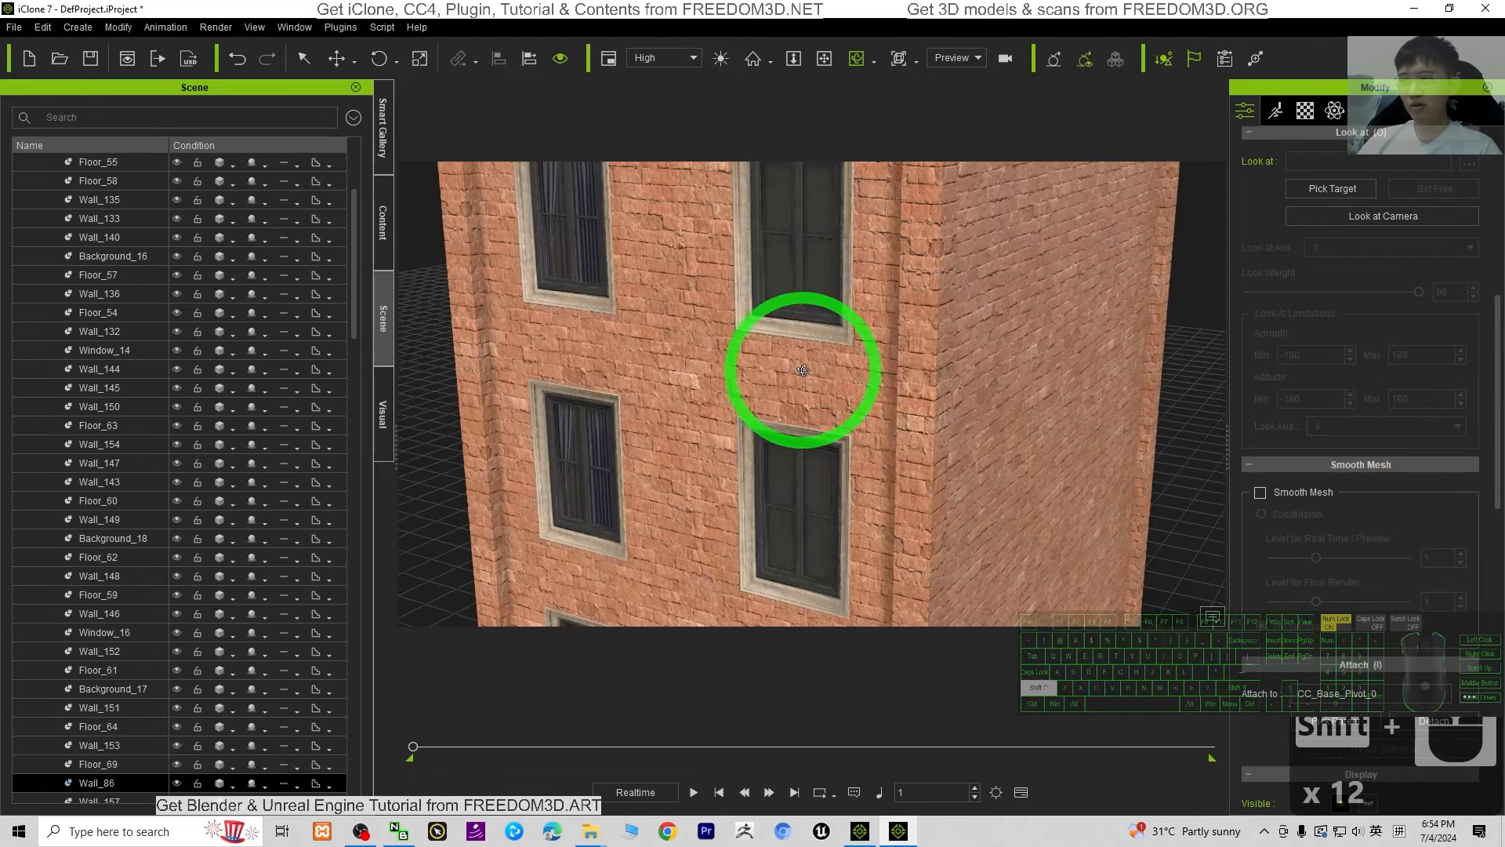
scroll(804, 370, "up", 2, "shift")
scroll(793, 377, "down", 4, "shift")
left_click_drag(807, 554, 913, 407)
left_click(898, 830)
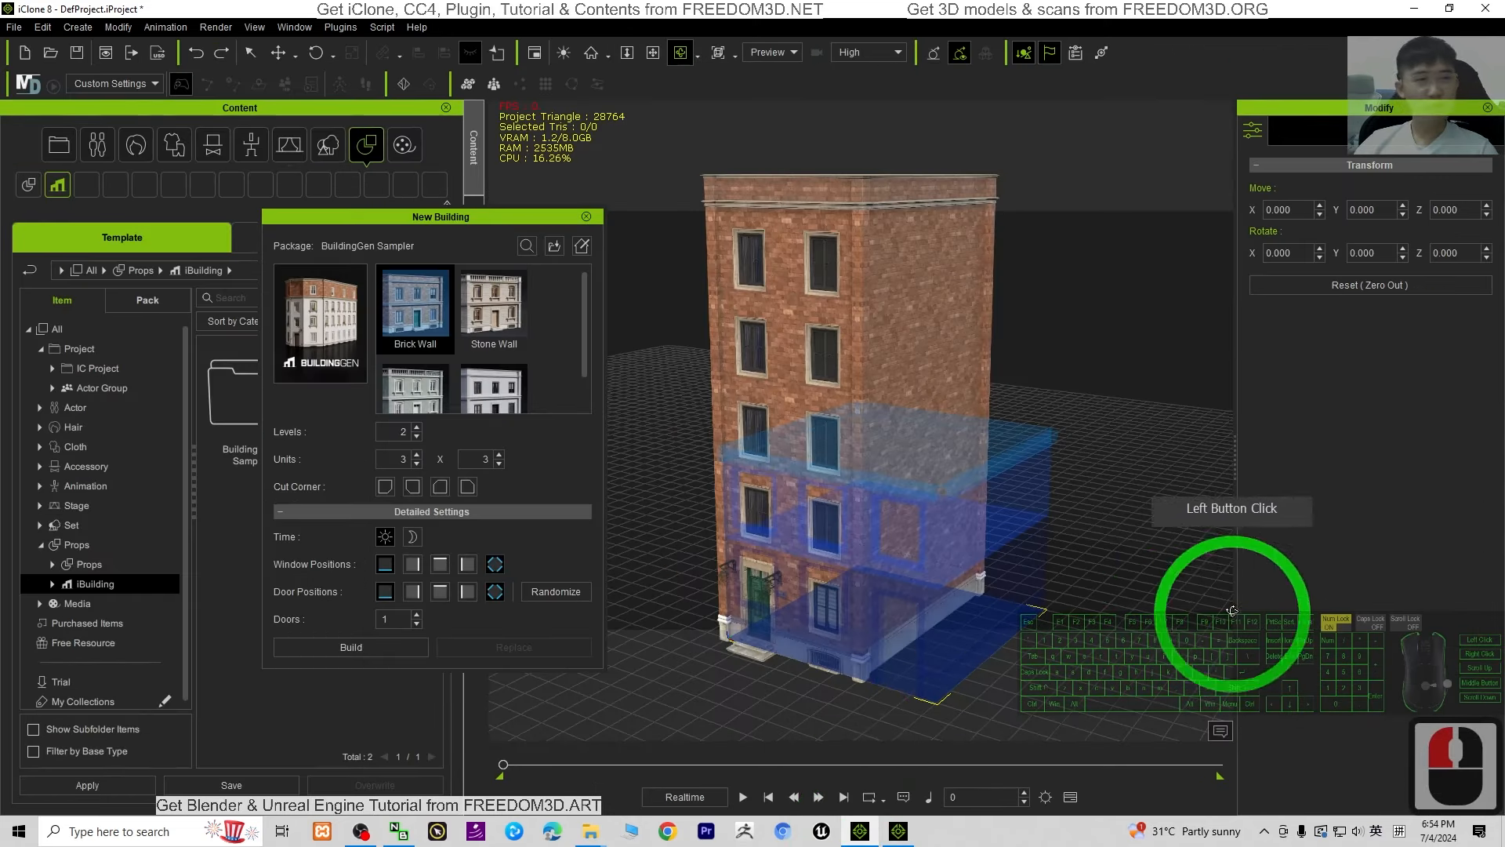